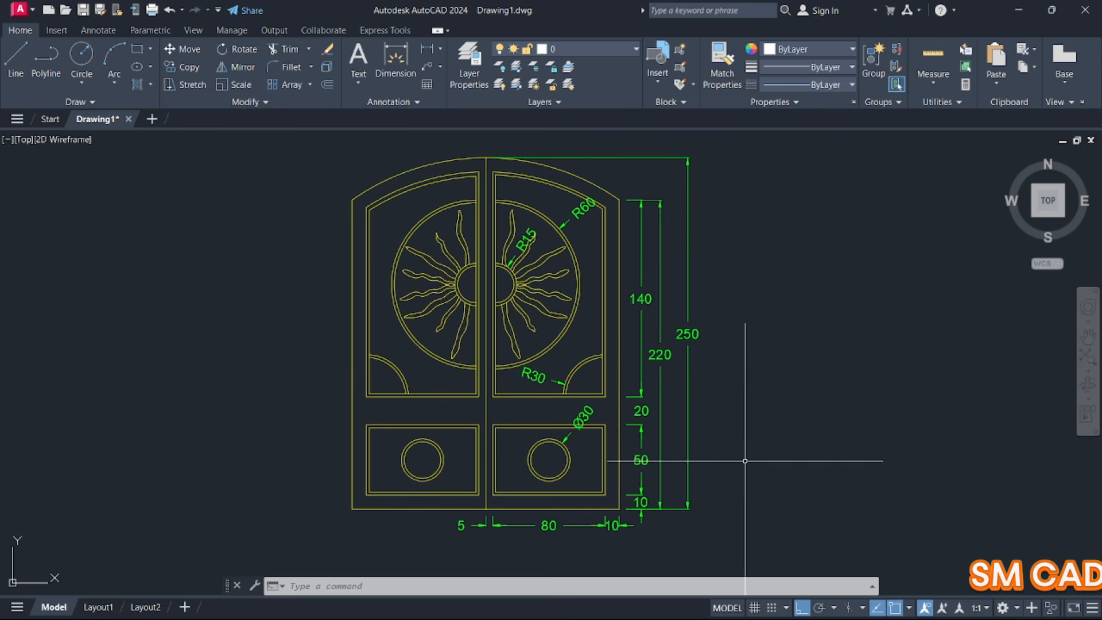
# Examine the dimensioned double-door reference drawing, including its arched outline, panels, sun motif, corner arcs and lower circles
pyautogui.scroll(4, 615, 507)
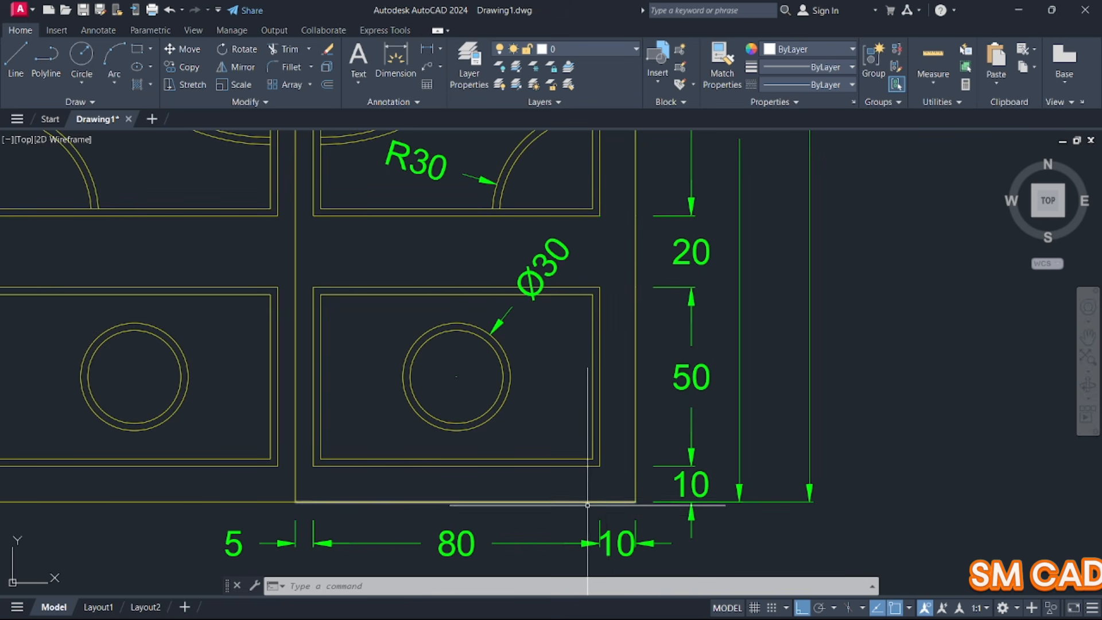
pyautogui.scroll(-2, 691, 480)
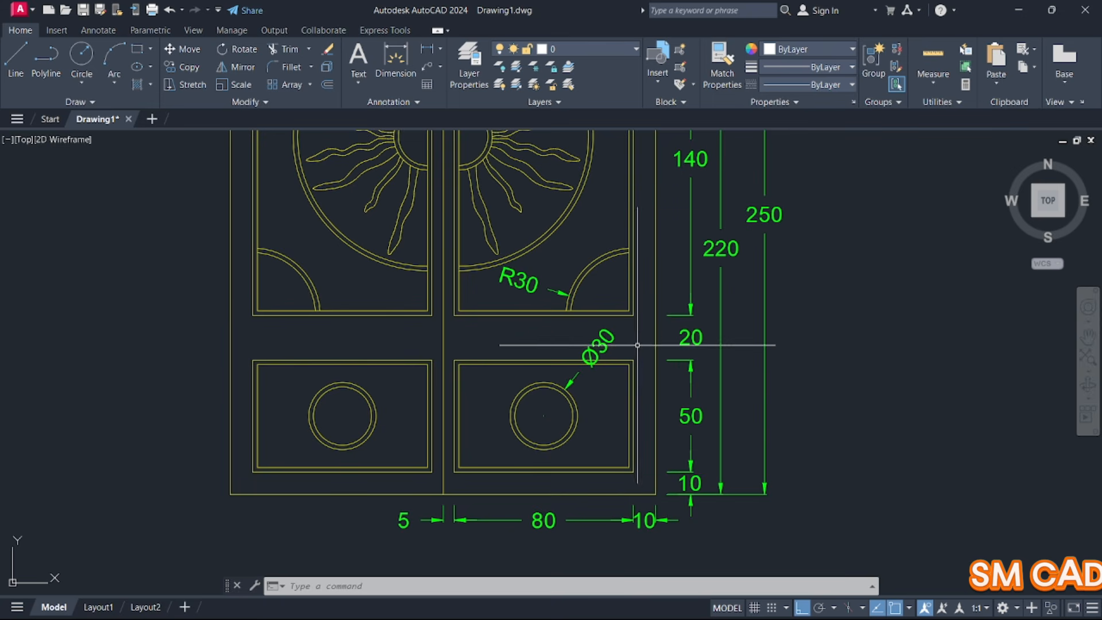
pyautogui.moveTo(637, 342)
pyautogui.mouseDown(button='middle')
pyautogui.moveTo(613, 417)
pyautogui.moveTo(631, 436)
pyautogui.mouseUp(button='middle')
pyautogui.scroll(-2, 663, 415)
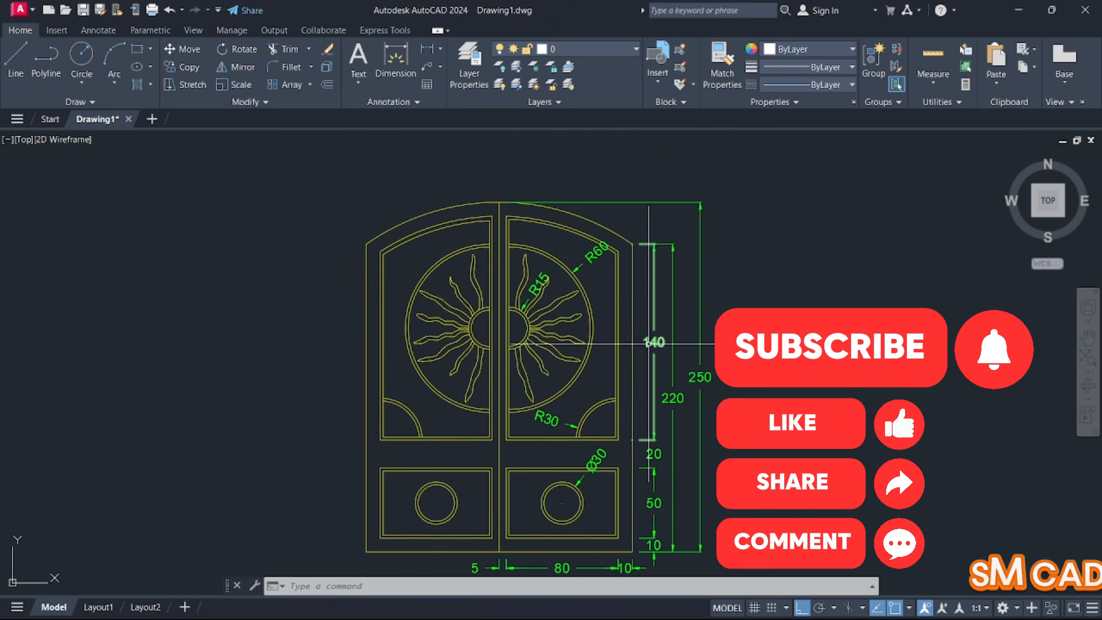
pyautogui.moveTo(651, 397); pyautogui.dragTo(633, 365, button='middle')
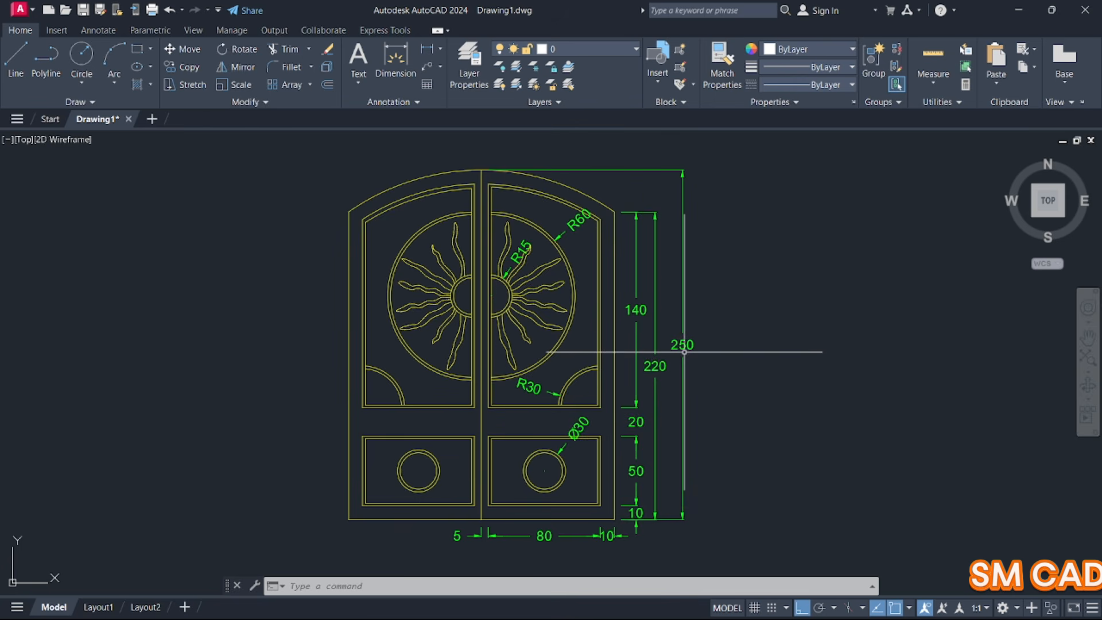
pyautogui.scroll(3, 593, 516)
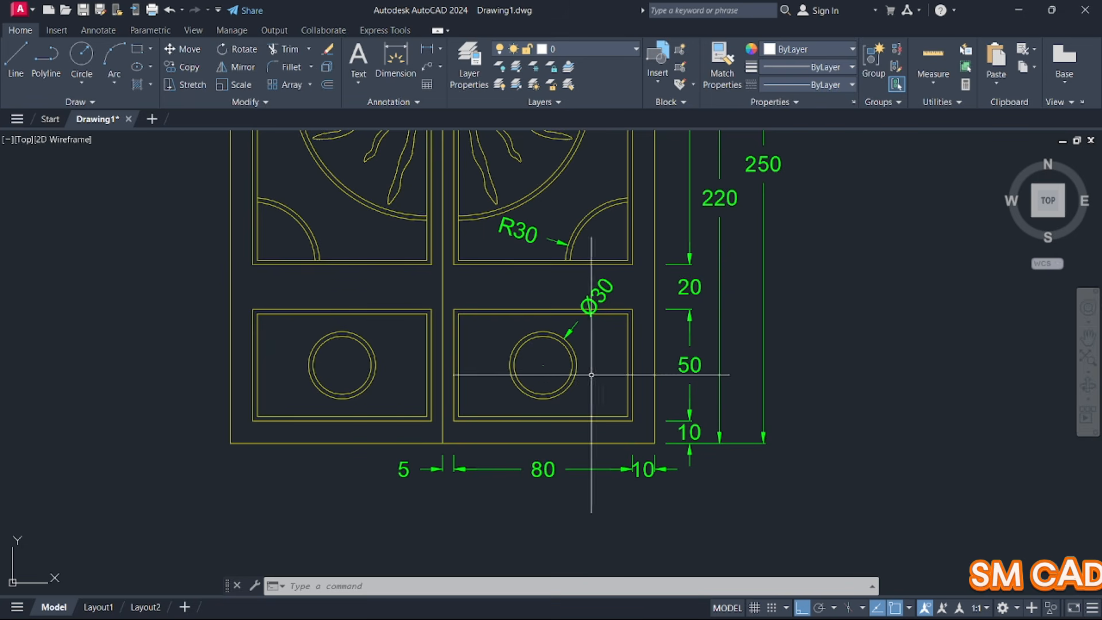
pyautogui.moveTo(591, 373); pyautogui.dragTo(529, 491, button='middle')
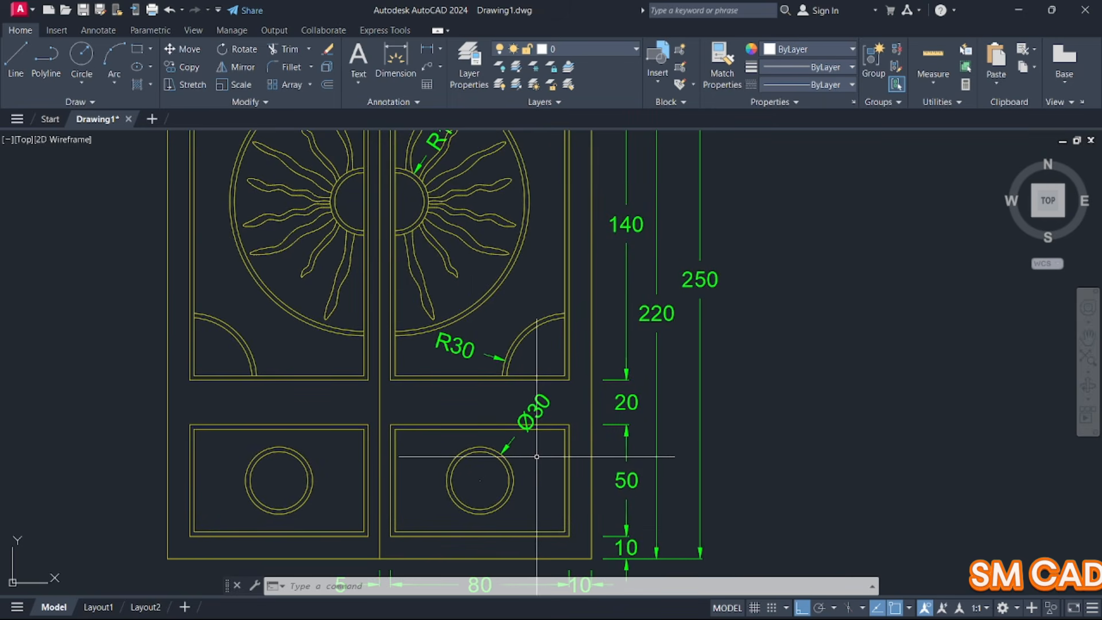
pyautogui.moveTo(534, 458); pyautogui.dragTo(531, 526, button='middle')
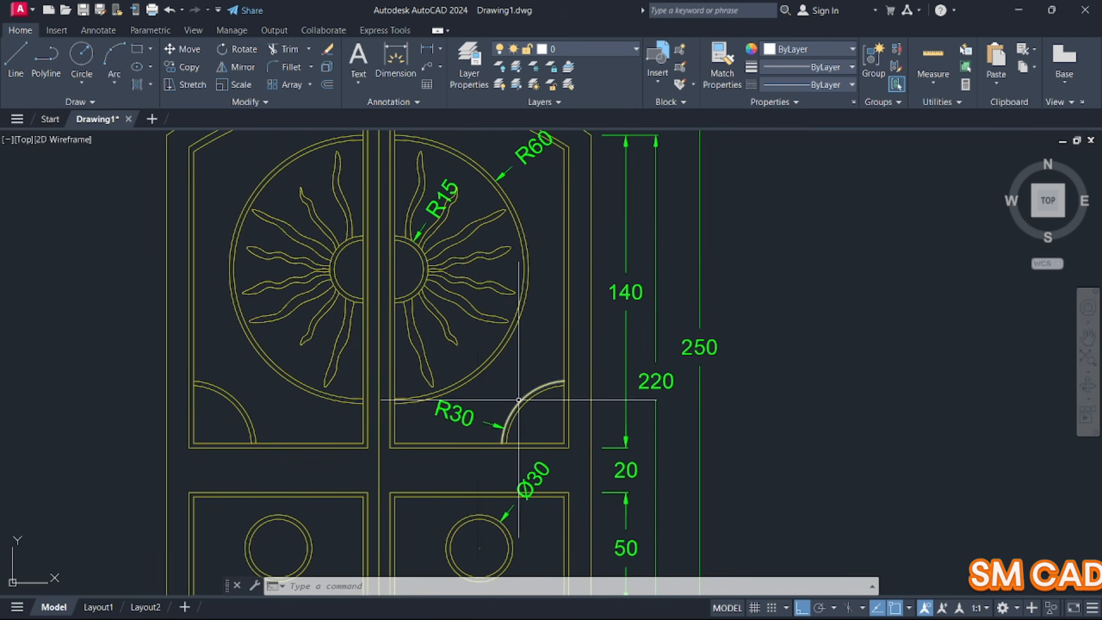
pyautogui.moveTo(518, 400); pyautogui.dragTo(515, 488, button='middle')
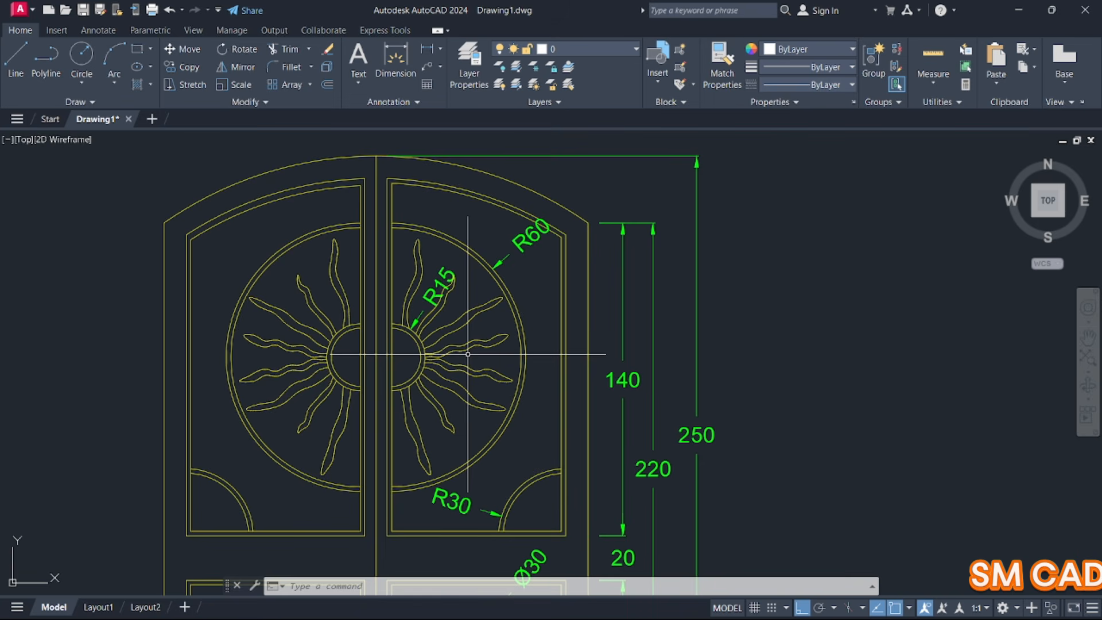
pyautogui.scroll(-4, 539, 353)
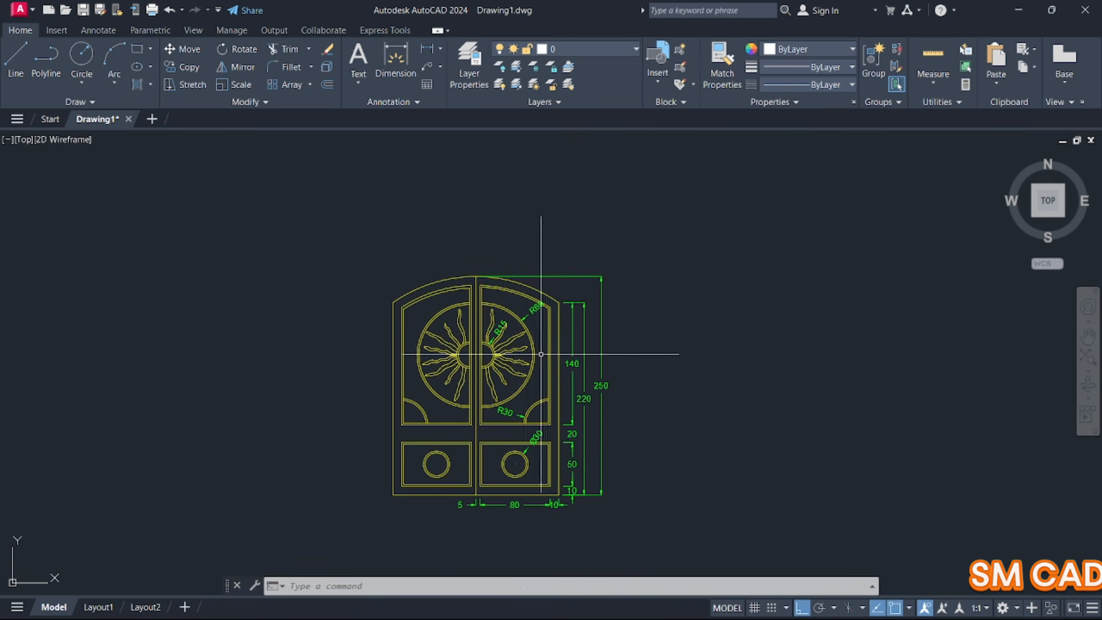
pyautogui.moveTo(560, 363); pyautogui.dragTo(423, 320, button='middle')
pyautogui.scroll(3, 345, 464)
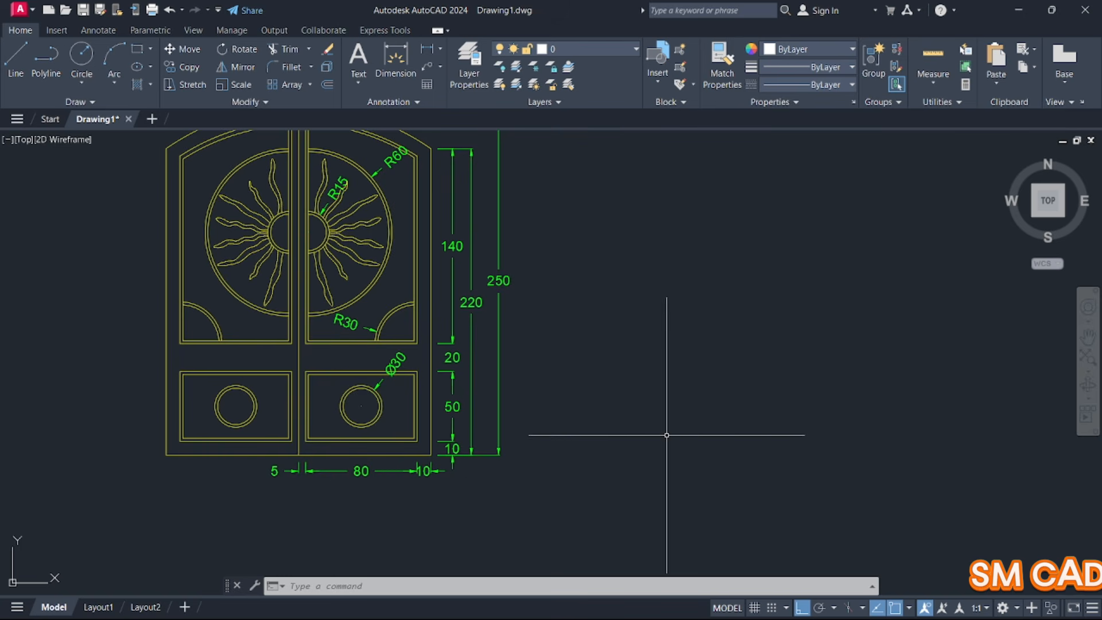
# Draw a 90-unit horizontal base line in the empty area beside the reference door, continuing into a 220-unit vertical line upward from its right end
pyautogui.moveTo(666, 435); pyautogui.dragTo(570, 468, button='middle')
pyautogui.press('Escape')
pyautogui.press('Escape')
pyautogui.press('Escape')
pyautogui.press('Return')
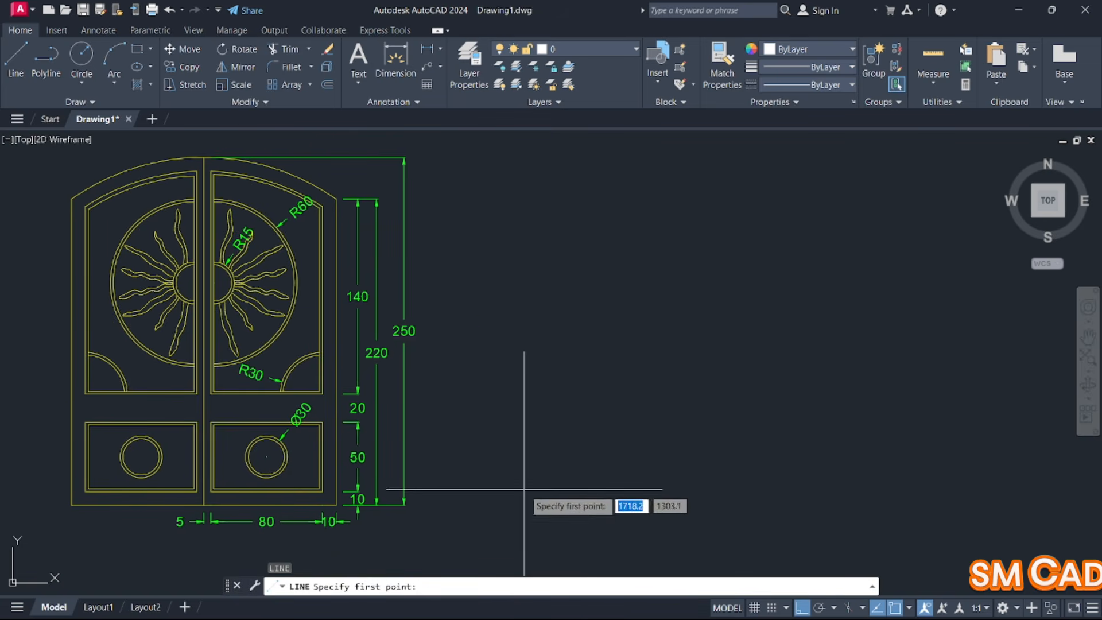
pyautogui.click(586, 492)
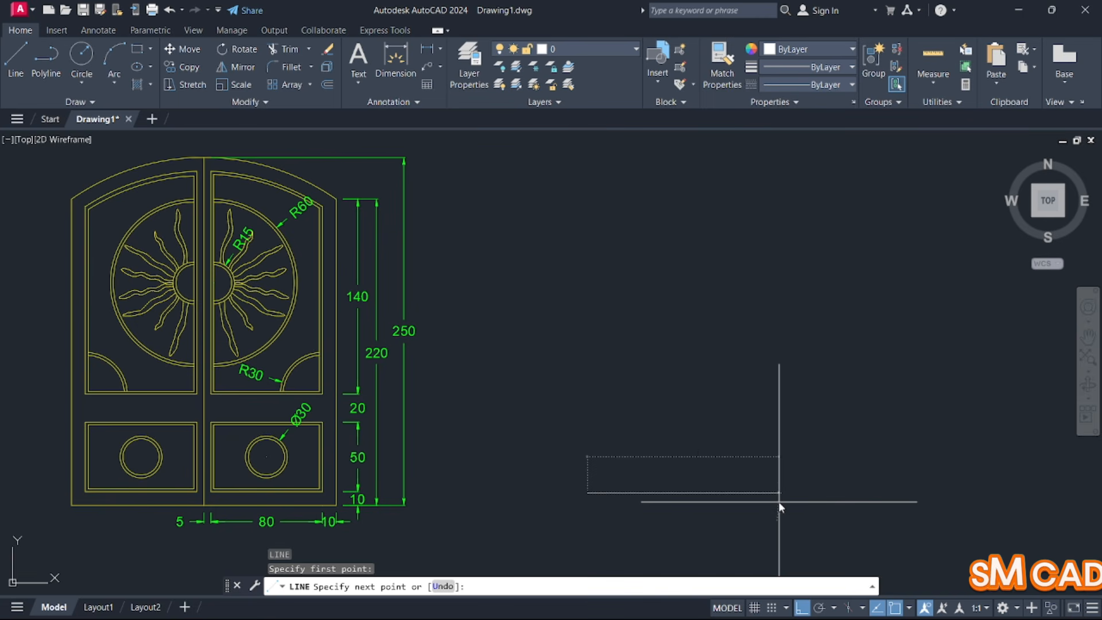
pyautogui.write('90')
pyautogui.press('Return')
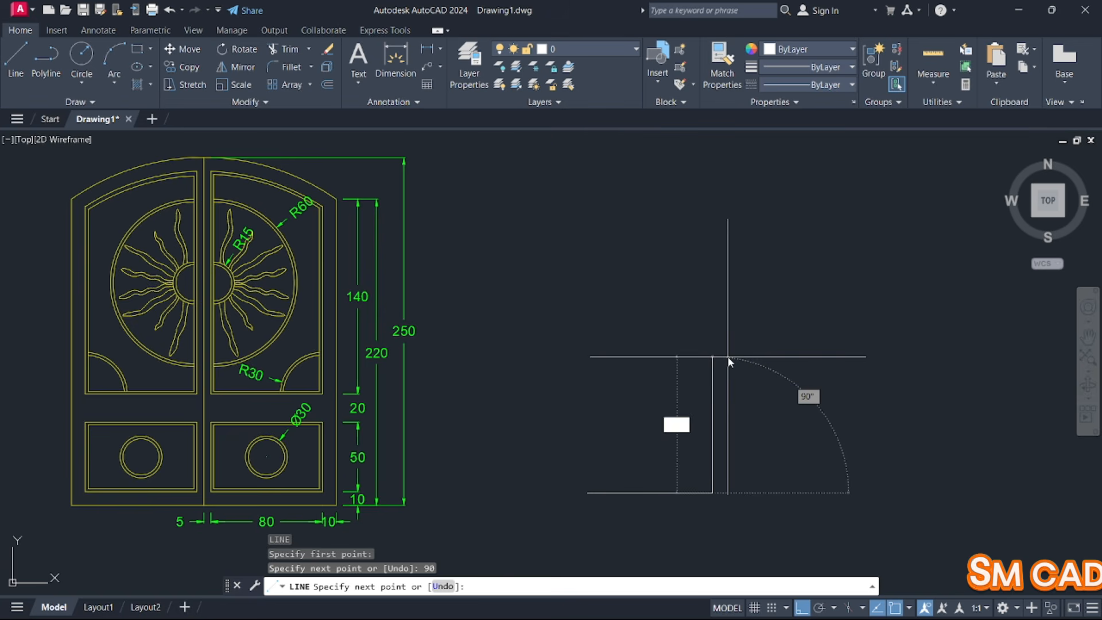
pyautogui.write('220')
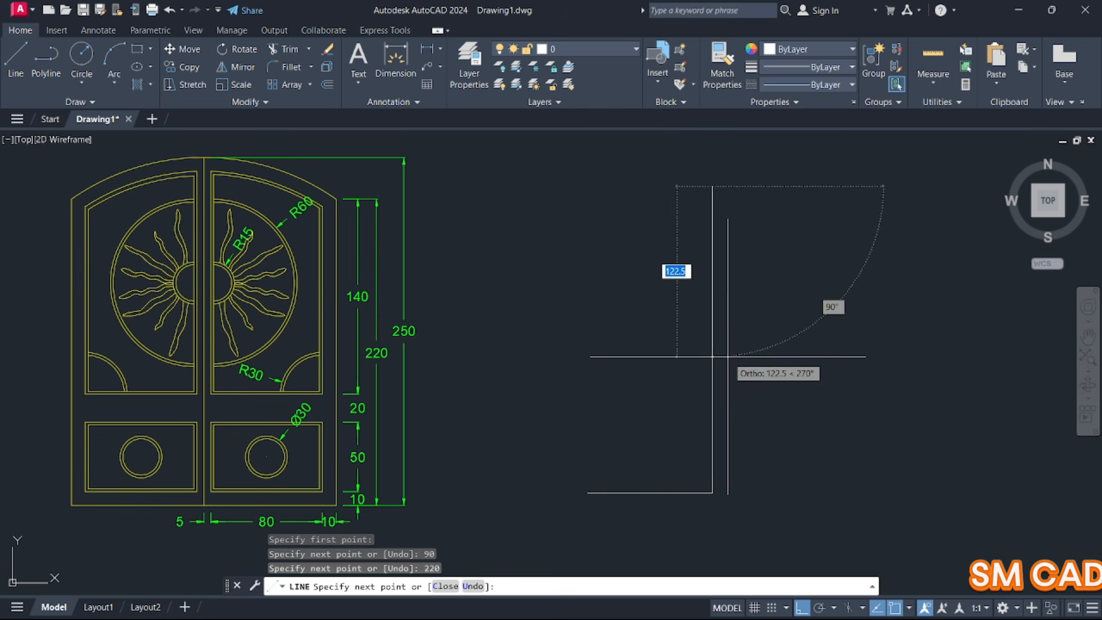
pyautogui.press('Return')
pyautogui.press('Return')
# Draw a 250-unit vertical line upward from the left end of the base line
pyautogui.press('Return')
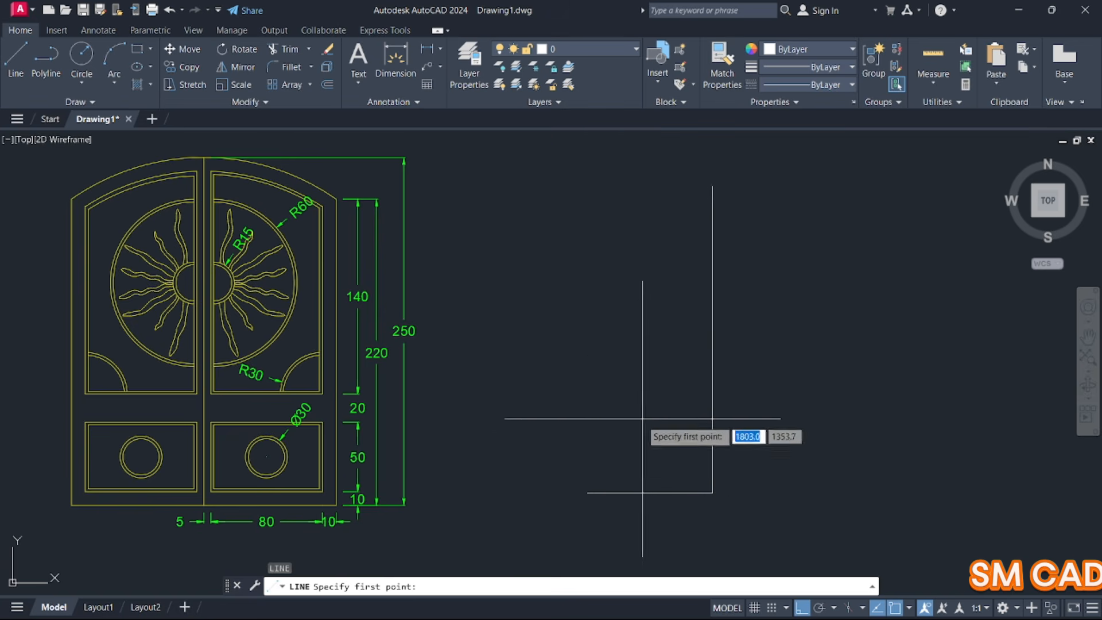
pyautogui.click(587, 492)
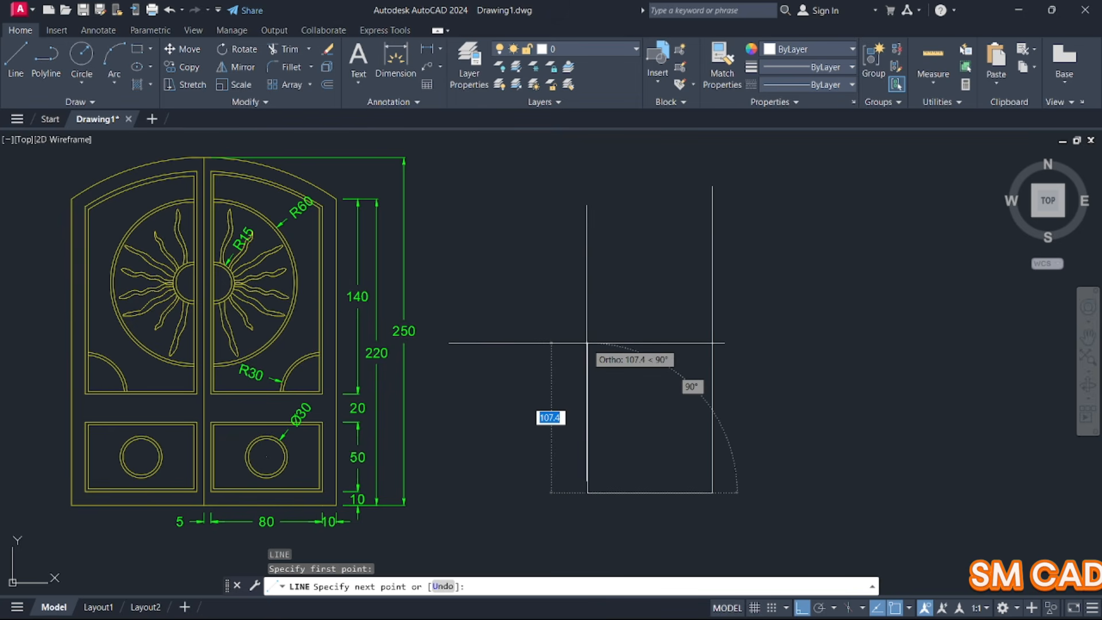
pyautogui.press('Return')
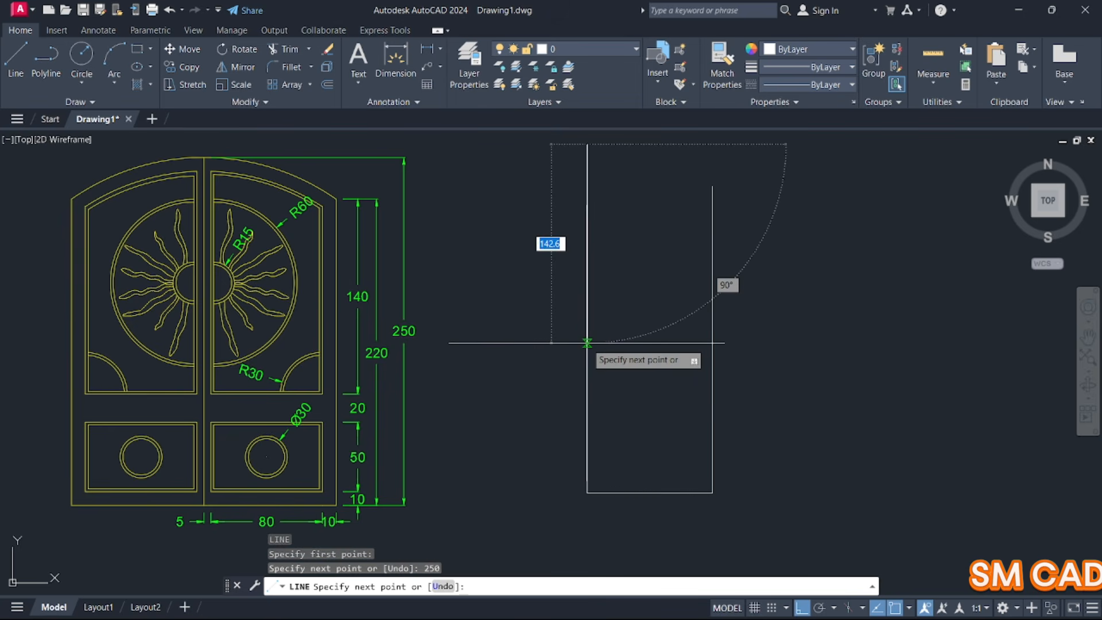
pyautogui.press('Escape')
pyautogui.press('Escape')
pyautogui.press('Escape')
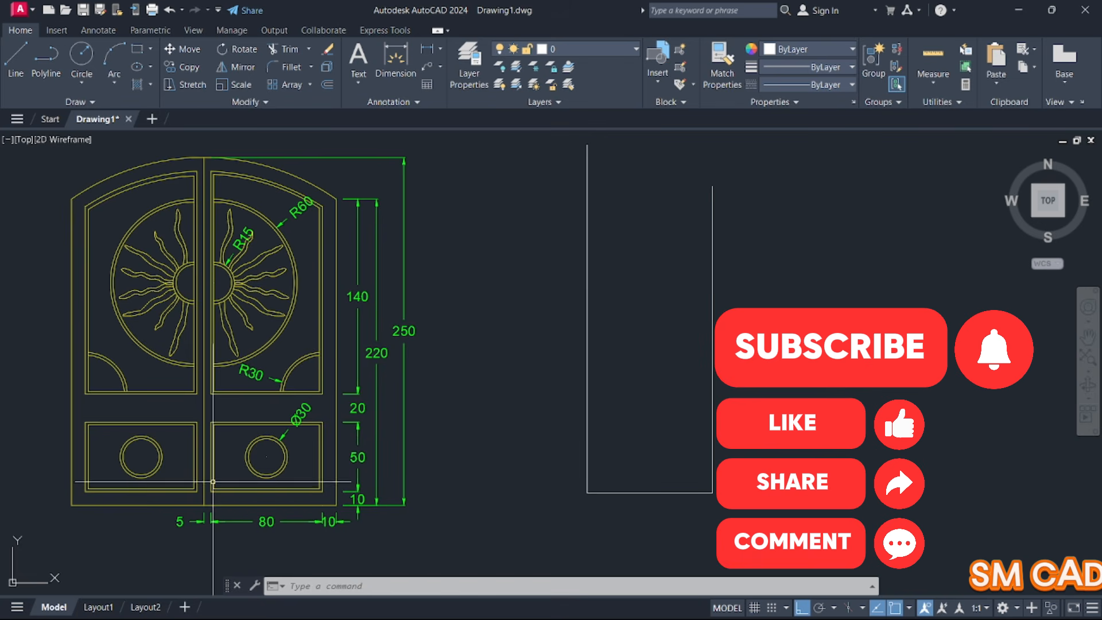
pyautogui.press('Escape')
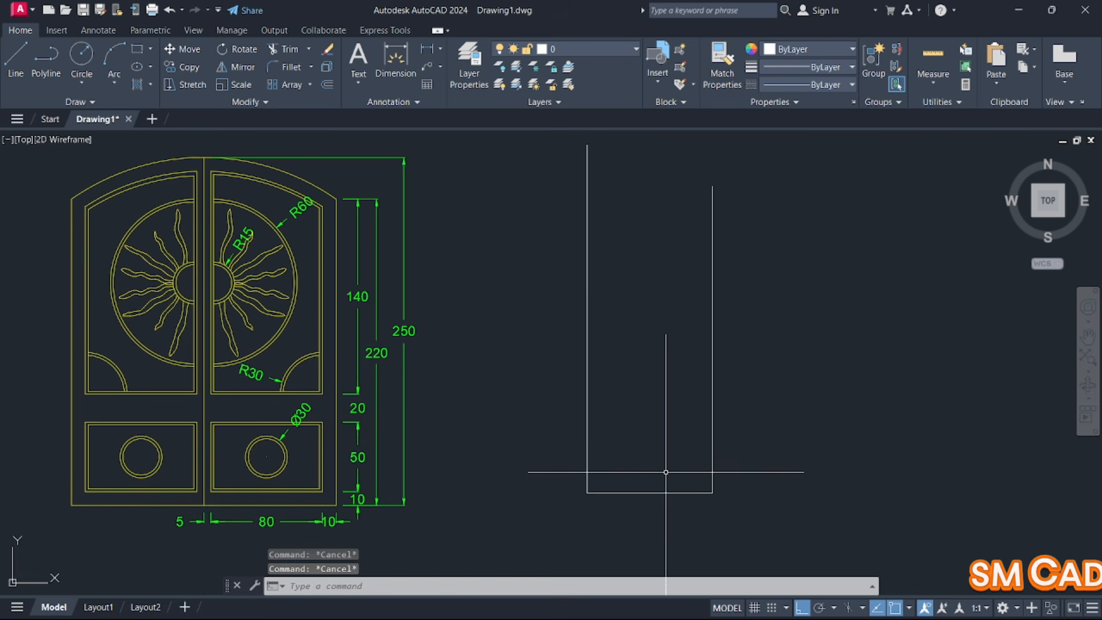
# Offset the base line upward and the right vertical line inward, both by 10 units
pyautogui.write('o')
pyautogui.press('Return')
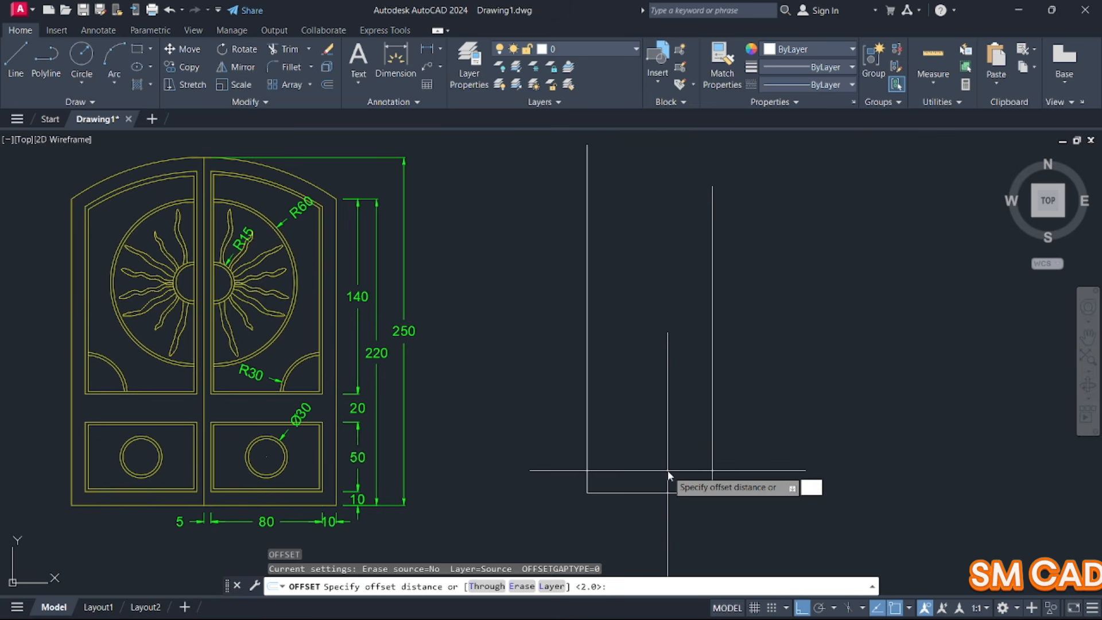
pyautogui.press('Return')
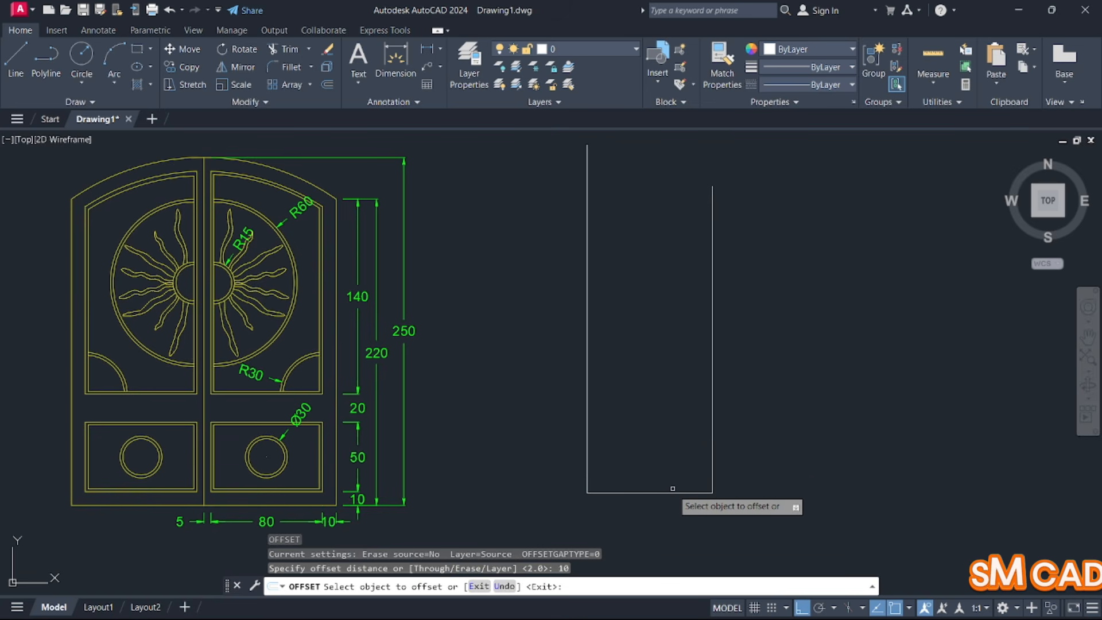
pyautogui.click(672, 491)
pyautogui.click(670, 435)
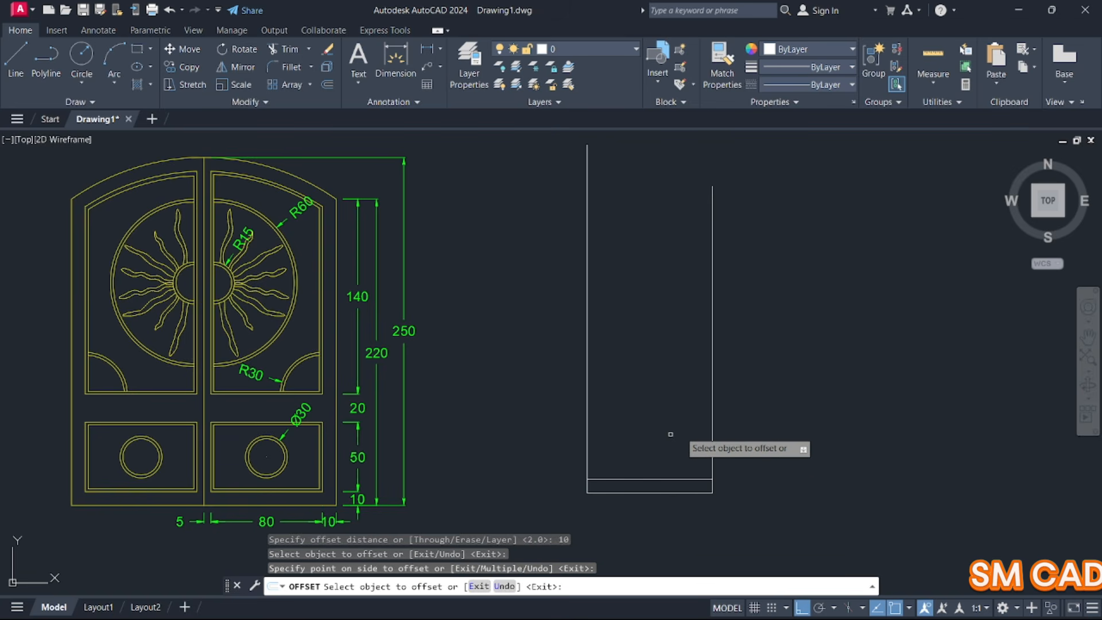
pyautogui.click(711, 421)
pyautogui.click(682, 419)
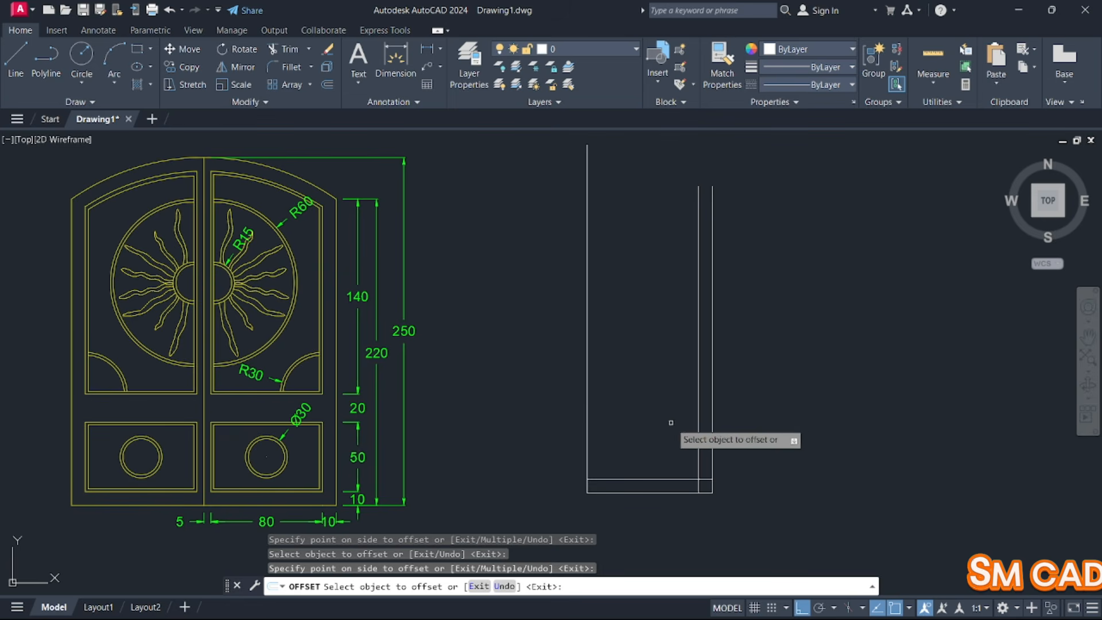
pyautogui.press('Escape')
# Offset the left 250-unit vertical line inward by 5 units
pyautogui.press('Return')
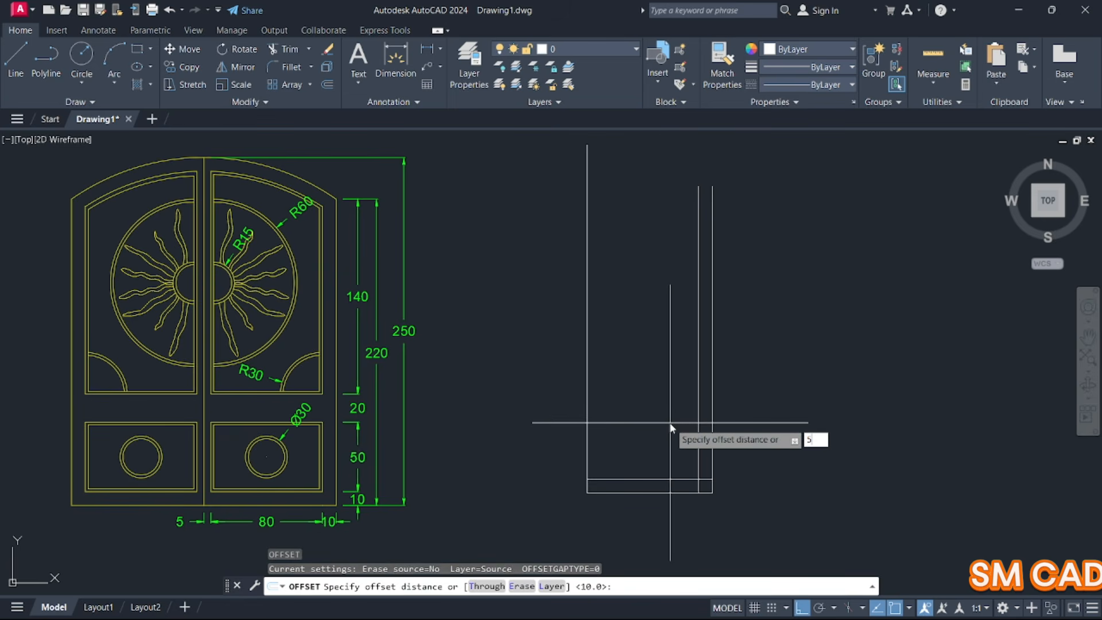
pyautogui.write('5')
pyautogui.press('Return')
pyautogui.click(587, 410)
pyautogui.click(622, 409)
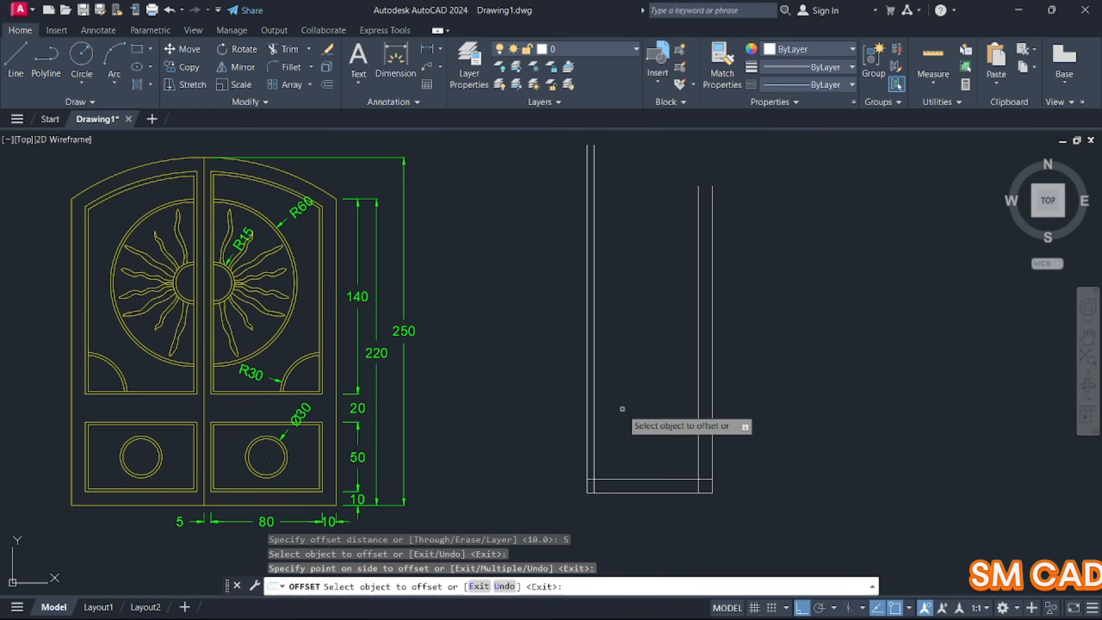
pyautogui.press('Escape')
pyautogui.press('Escape')
# Offset the horizontal line just above the base upward by 50 units for the top edge of the lower panel
pyautogui.press('Return')
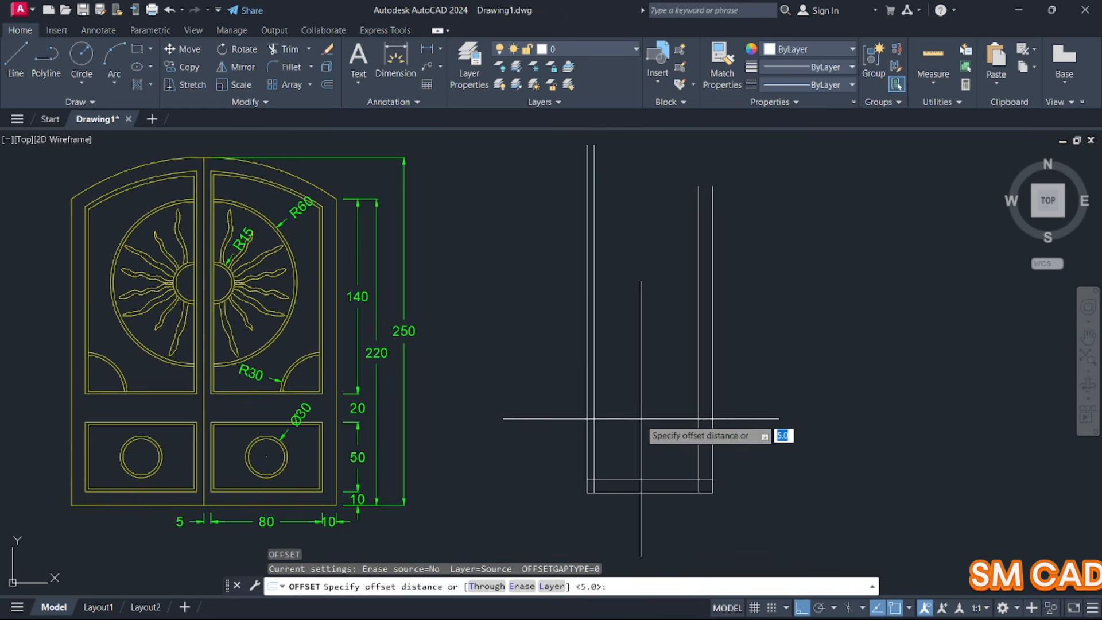
pyautogui.press('Return')
pyautogui.click(658, 480)
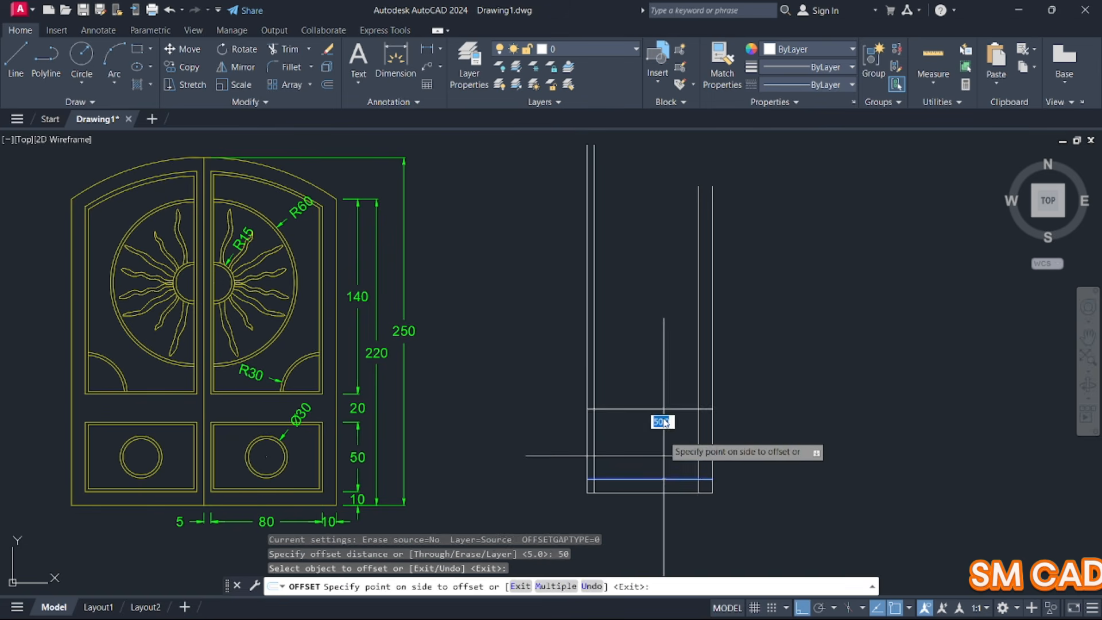
pyautogui.click(663, 384)
pyautogui.press('Escape')
pyautogui.press('Escape')
# Offset the lower panel's top edge upward by 20 units for the bottom edge of the upper panel
pyautogui.press('Return')
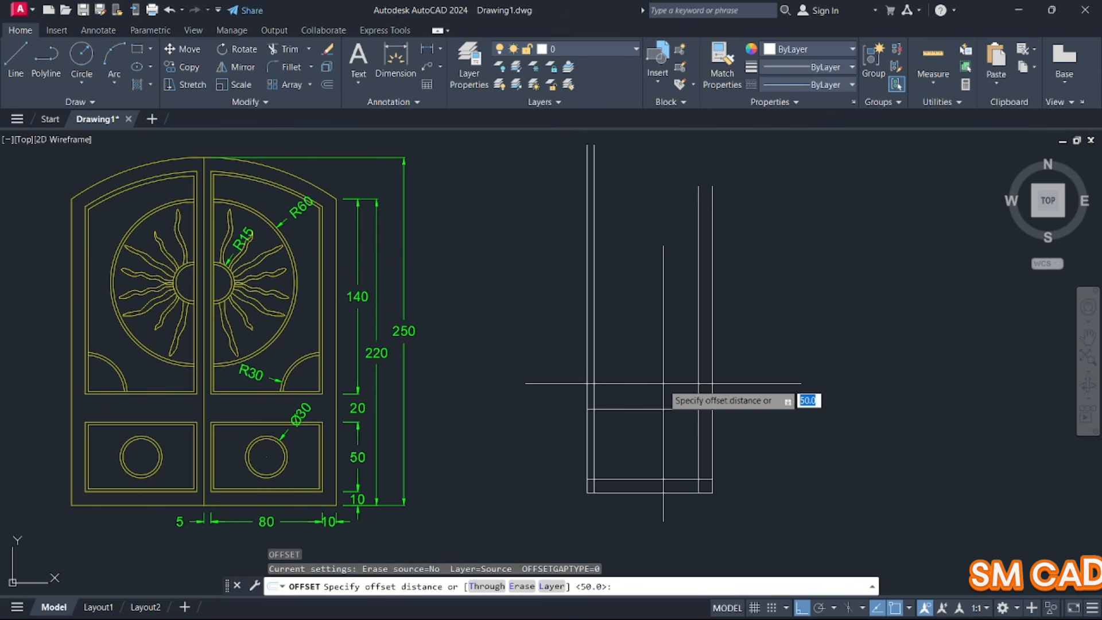
pyautogui.write('20')
pyautogui.press('Return')
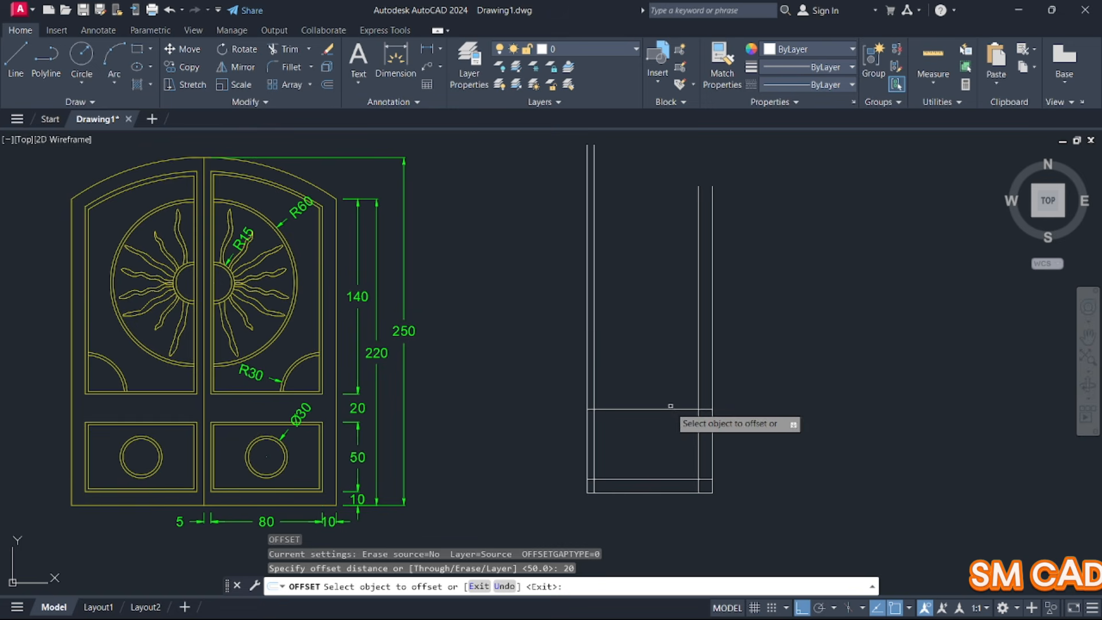
pyautogui.click(666, 409)
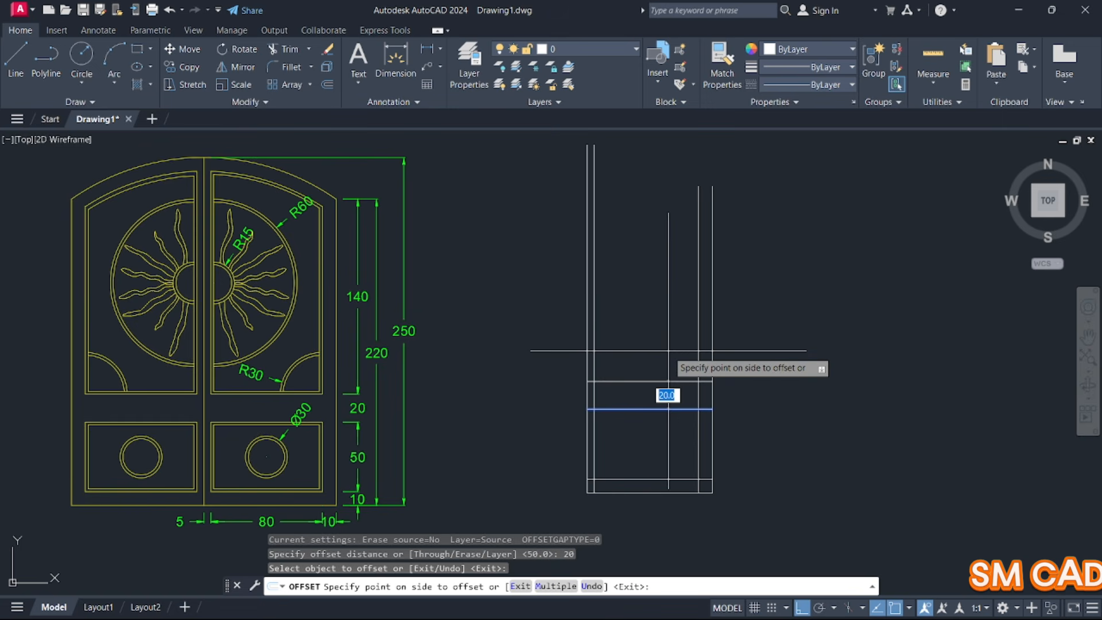
pyautogui.click(668, 350)
pyautogui.press('Escape')
pyautogui.press('Escape')
pyautogui.press('Escape')
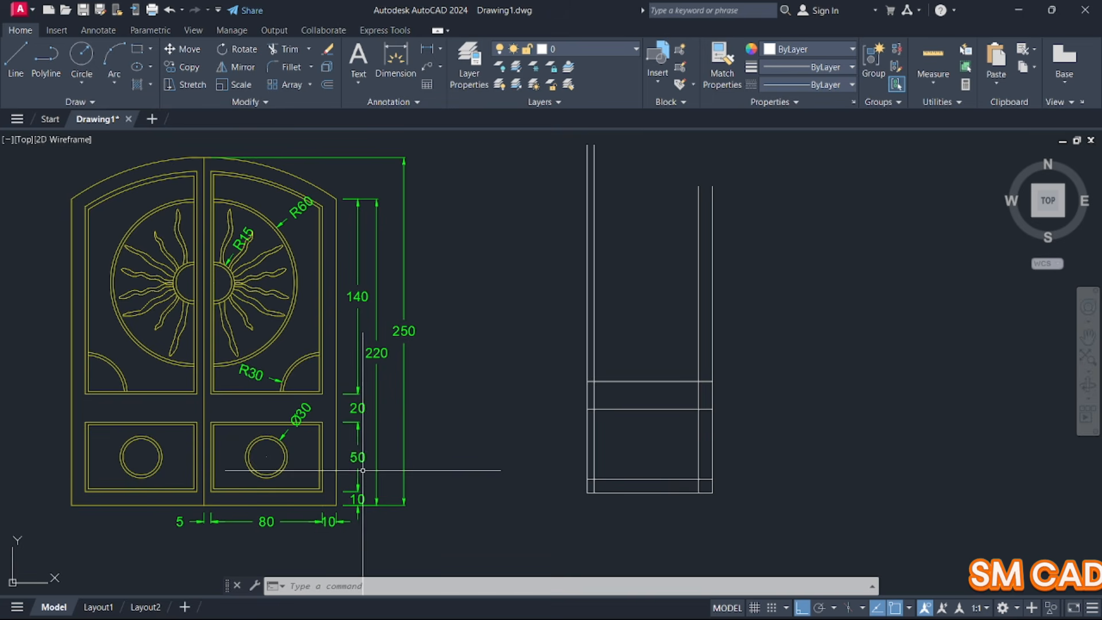
pyautogui.press('Escape')
pyautogui.press('Escape')
pyautogui.press('Escape')
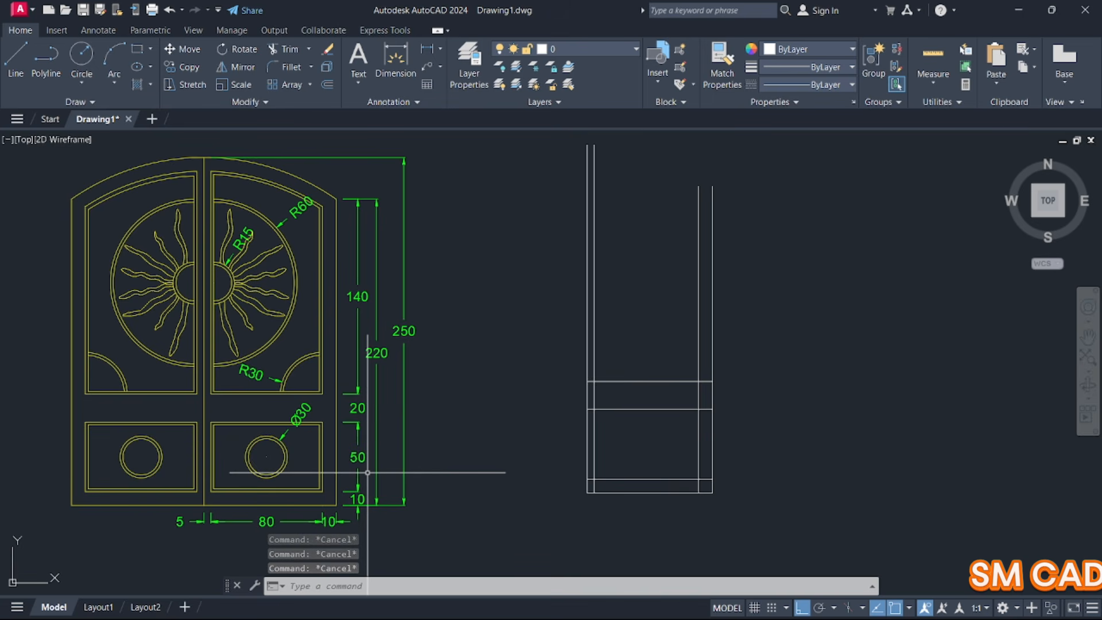
# Offset the inner left and inner right vertical lines of the leaf inward by 2 units
pyautogui.write('o')
pyautogui.press('Return')
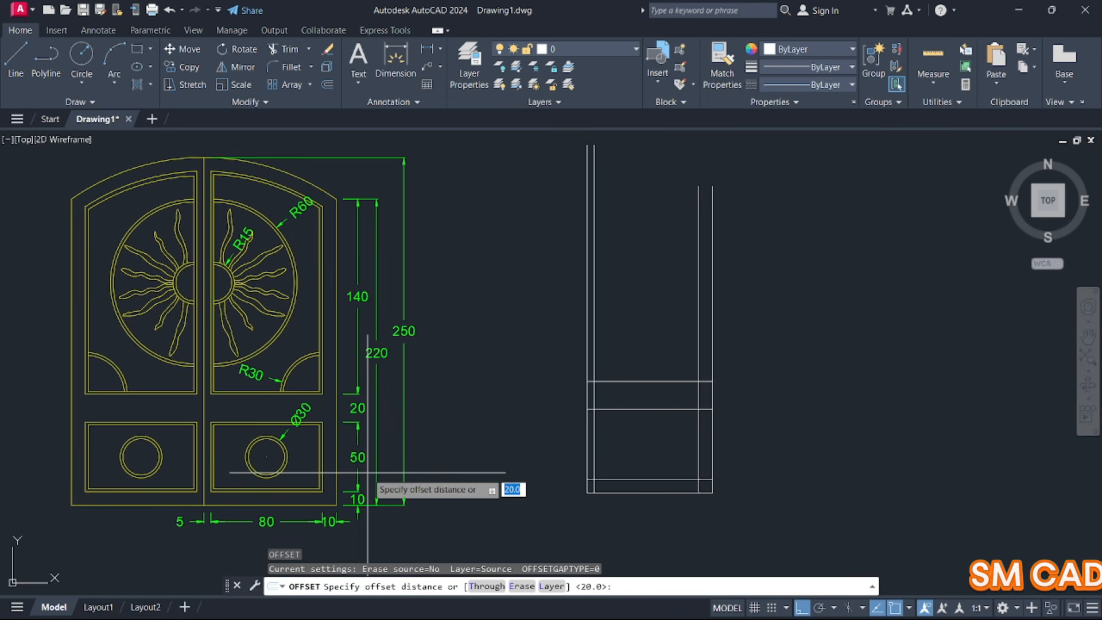
pyautogui.press('Return')
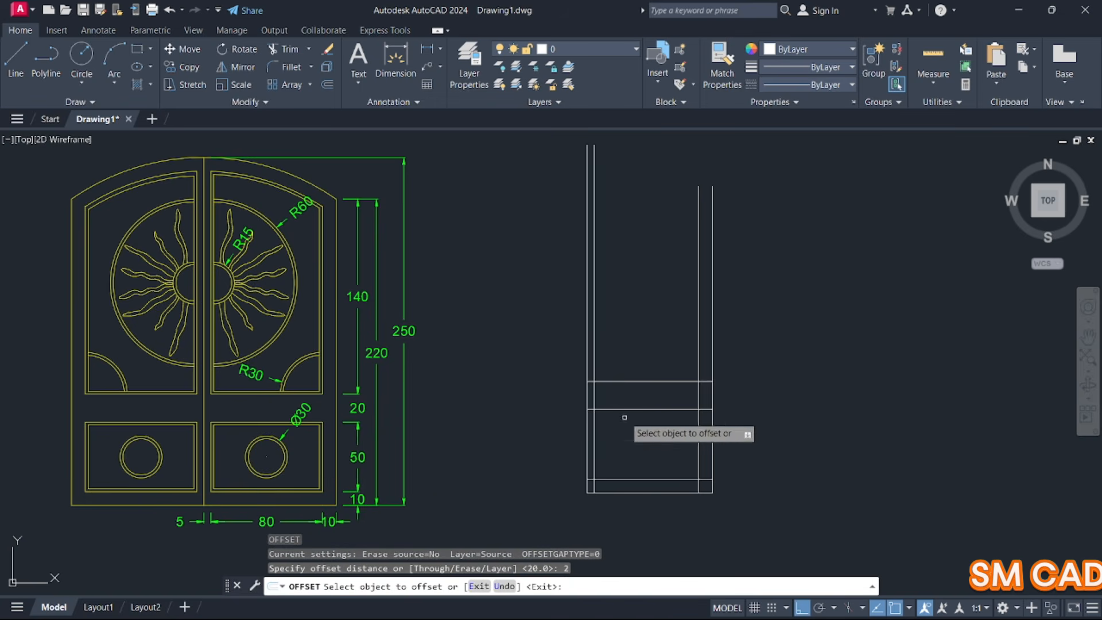
pyautogui.click(598, 355)
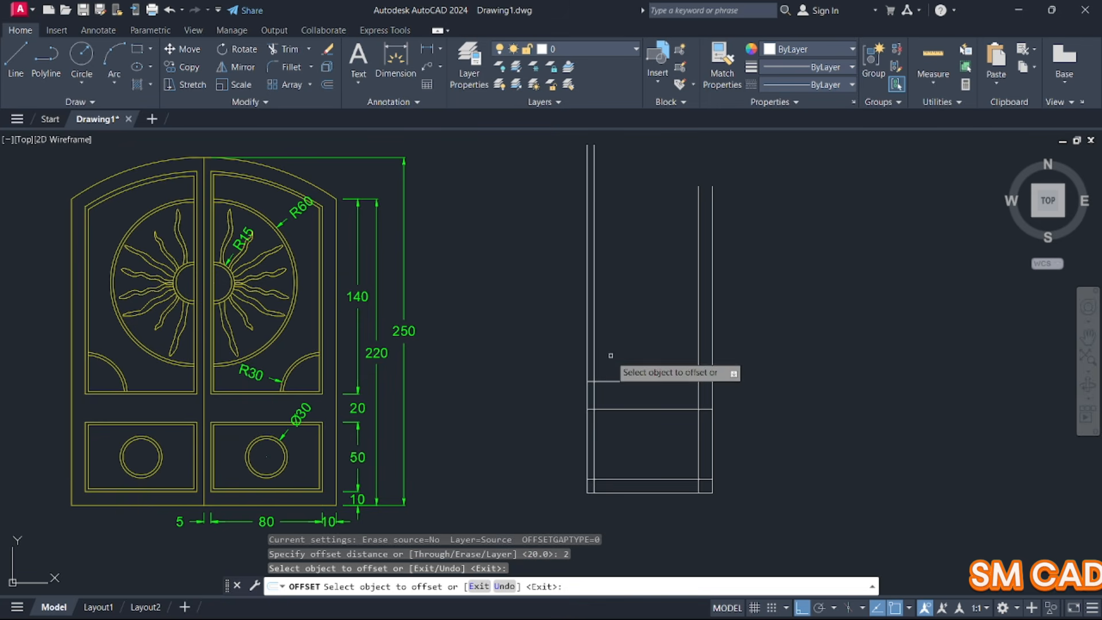
pyautogui.click(594, 355)
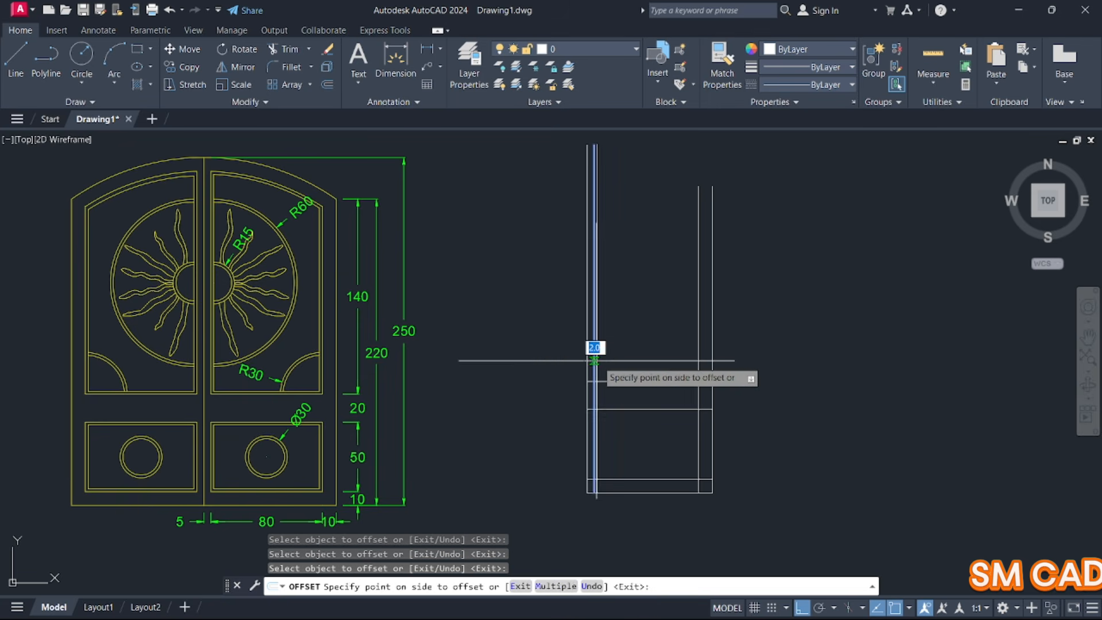
pyautogui.click(630, 403)
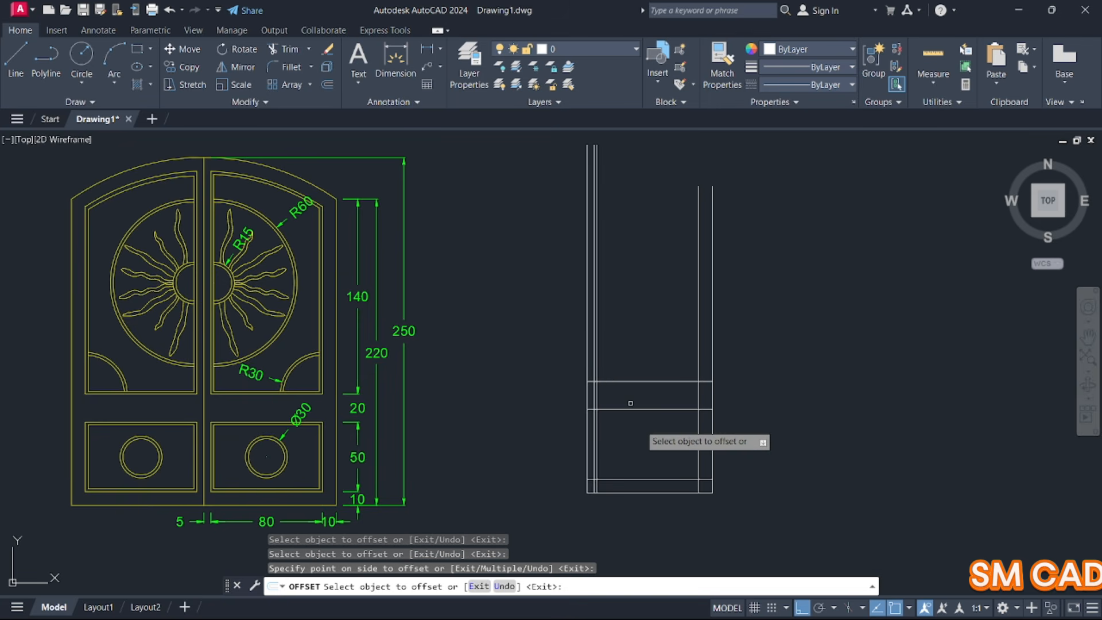
pyautogui.click(698, 435)
pyautogui.click(666, 451)
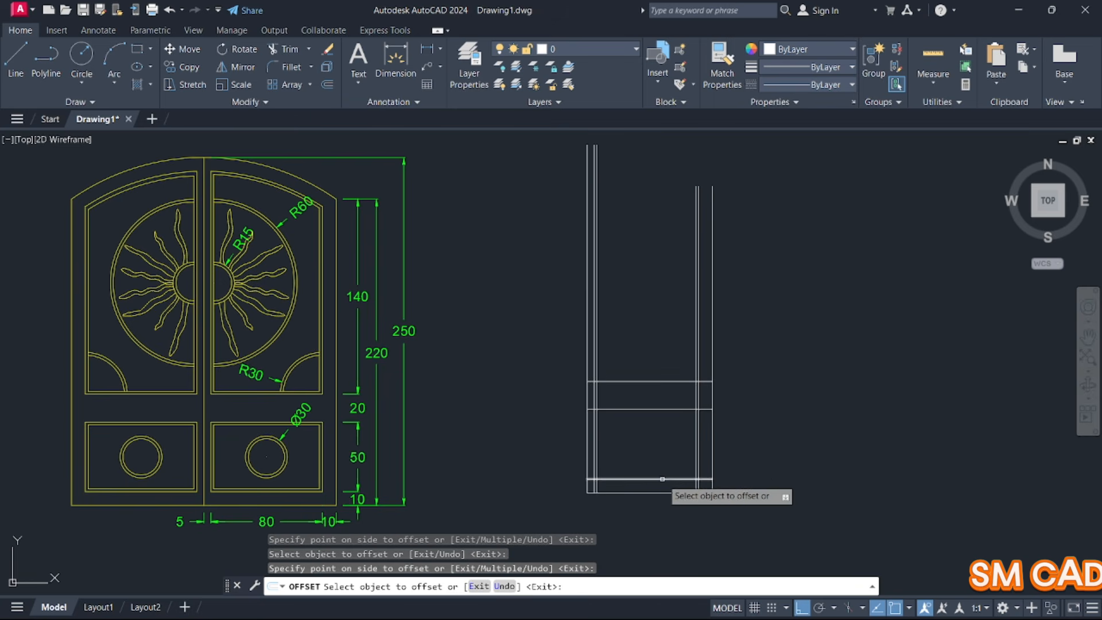
# Offset the lower panel's bottom and top edges inward and the upper panel's bottom edge upward, each by 2 units
pyautogui.click(664, 410)
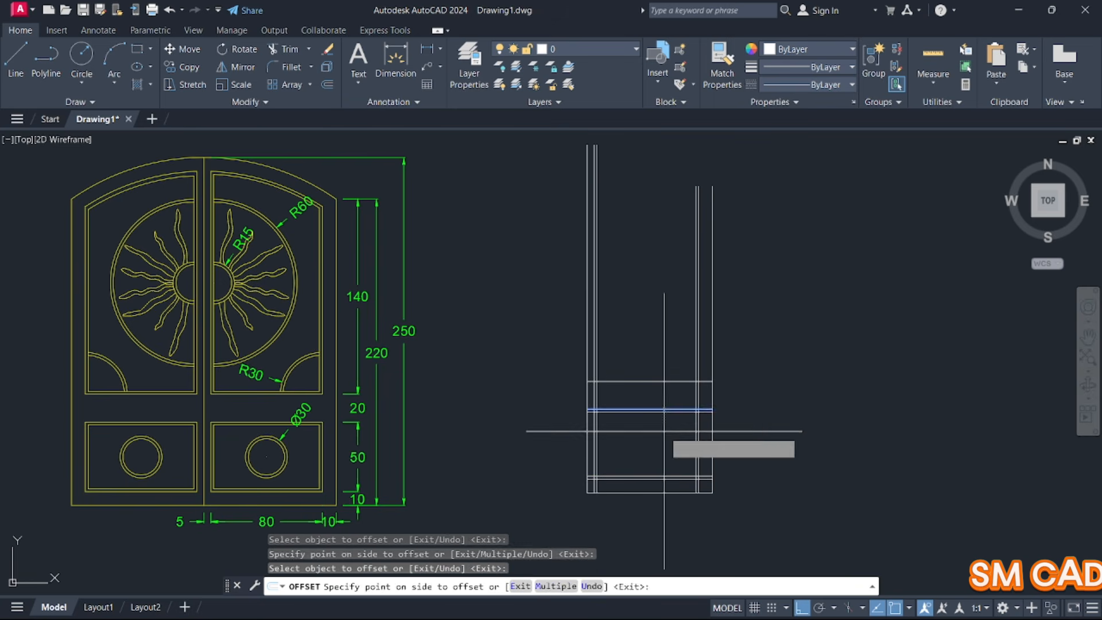
pyautogui.click(664, 430)
pyautogui.click(665, 382)
pyautogui.click(660, 376)
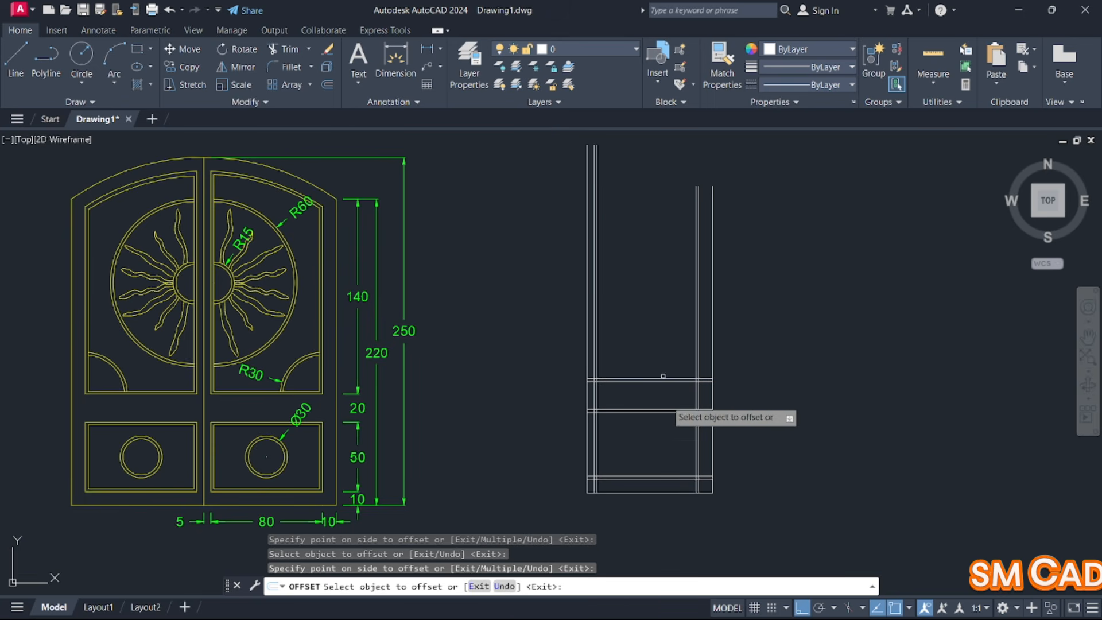
pyautogui.press('Escape')
pyautogui.press('Escape')
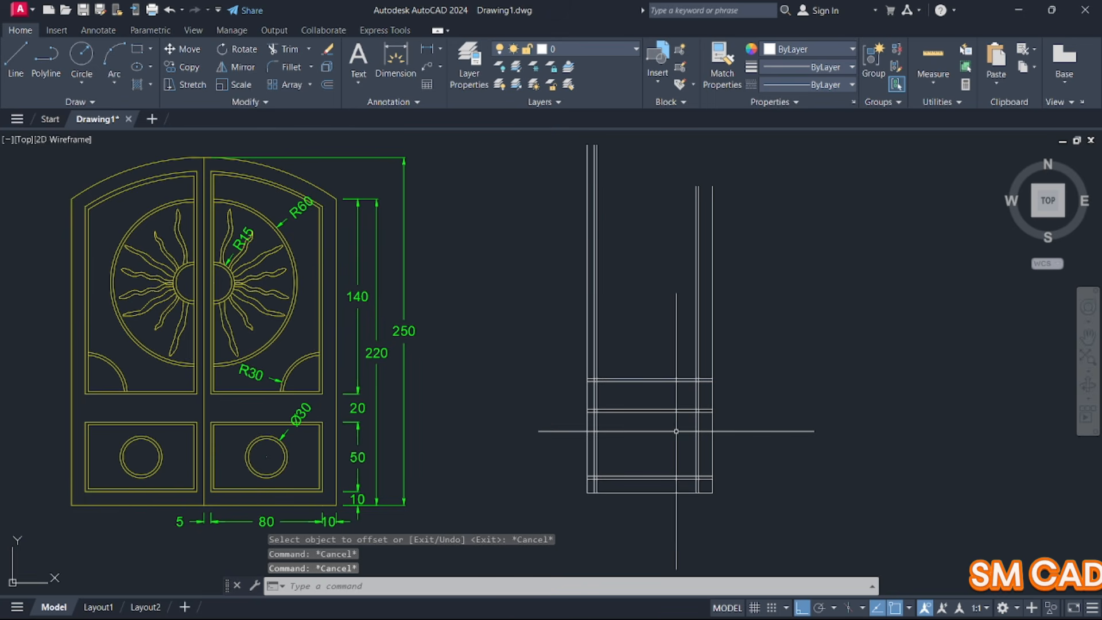
# Trim the horizontal and vertical line ends that overrun the lower panel's bottom-right corner
pyautogui.write('tr')
pyautogui.press('Return')
pyautogui.scroll(5, 677, 435)
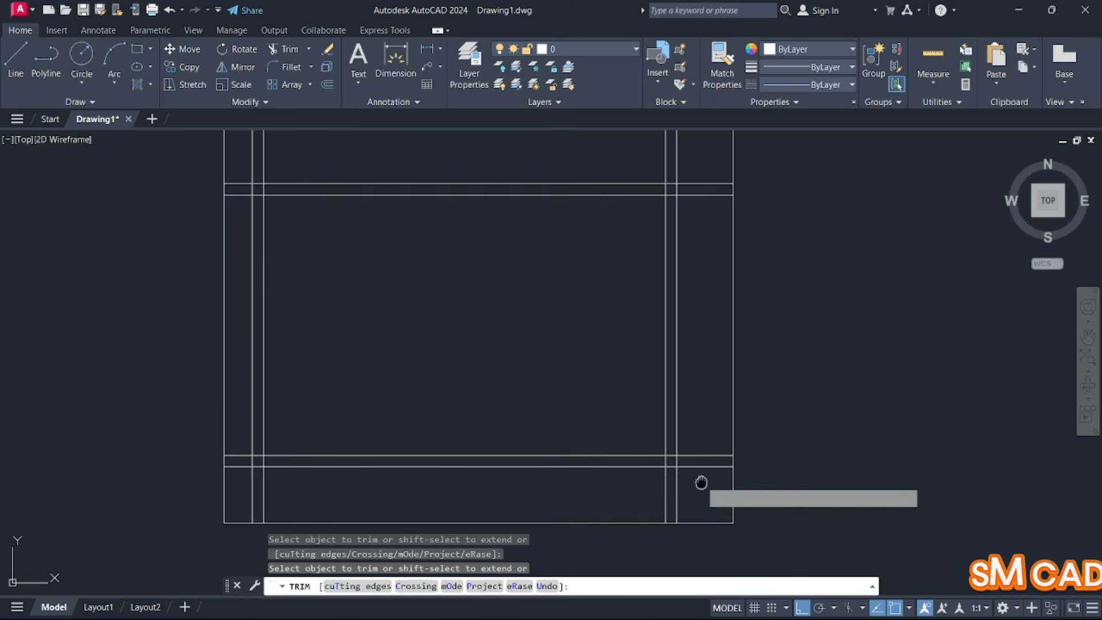
pyautogui.scroll(1, 701, 484)
pyautogui.click(667, 378)
pyautogui.click(654, 420)
pyautogui.click(576, 435)
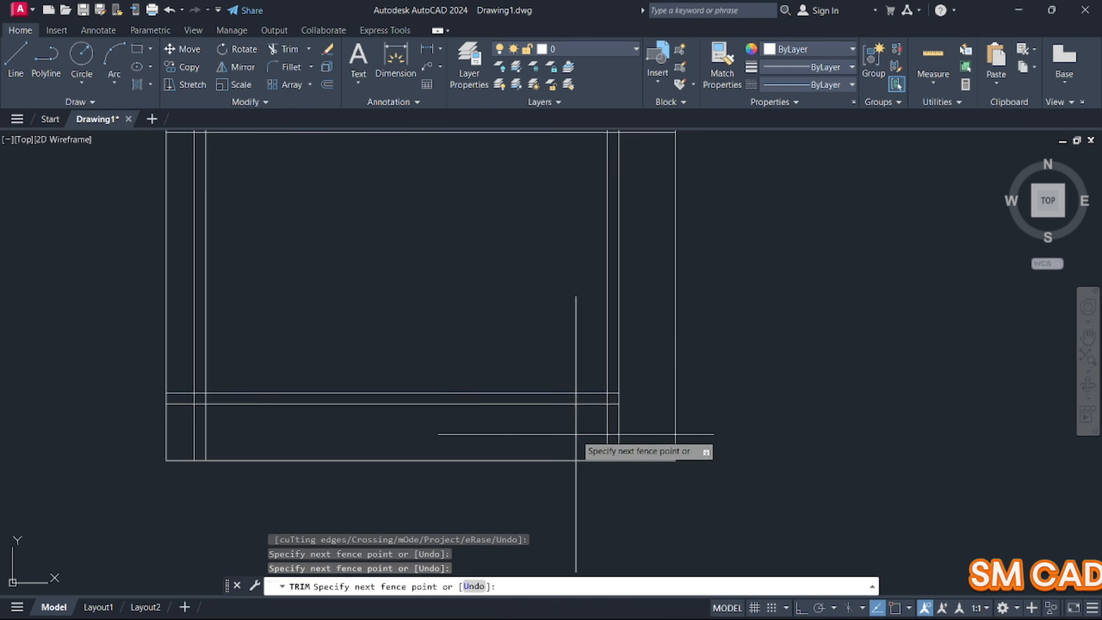
pyautogui.press('Return')
# Trim the line ends that overrun the lower panel's outer border at its bottom-left corner
pyautogui.moveTo(553, 423); pyautogui.dragTo(694, 426, button='middle')
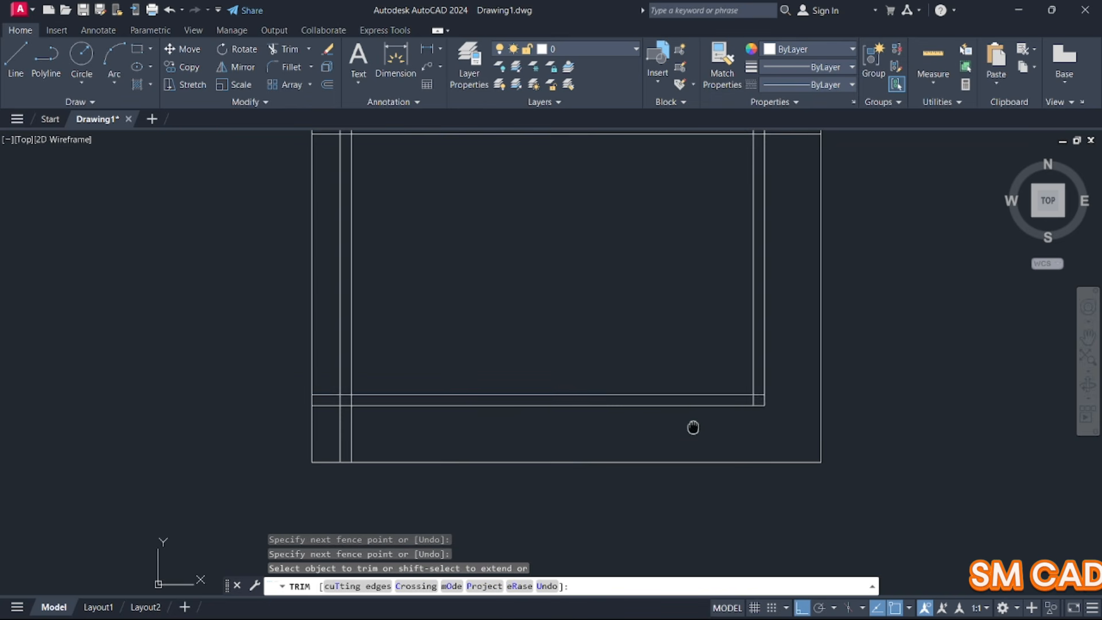
pyautogui.click(382, 417)
pyautogui.click(329, 430)
pyautogui.click(325, 381)
pyautogui.click(326, 418)
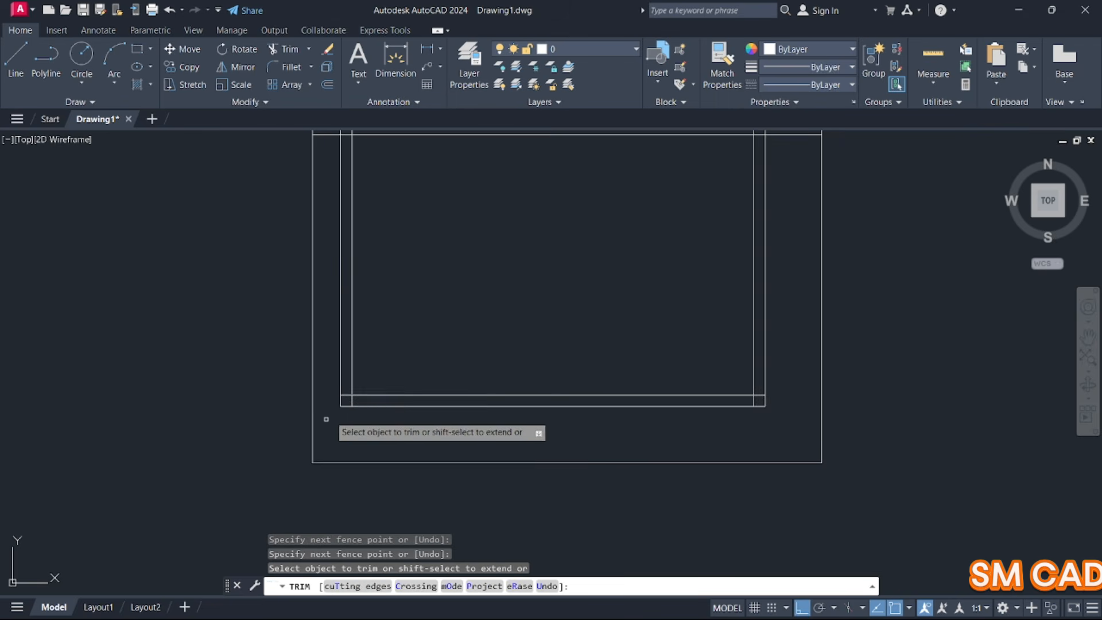
# Trim the inner border lines crossing the 2-unit gap at the lower panel's bottom-left corner
pyautogui.scroll(5, 346, 396)
pyautogui.click(402, 417)
pyautogui.click(377, 418)
pyautogui.click(359, 362)
pyautogui.click(345, 408)
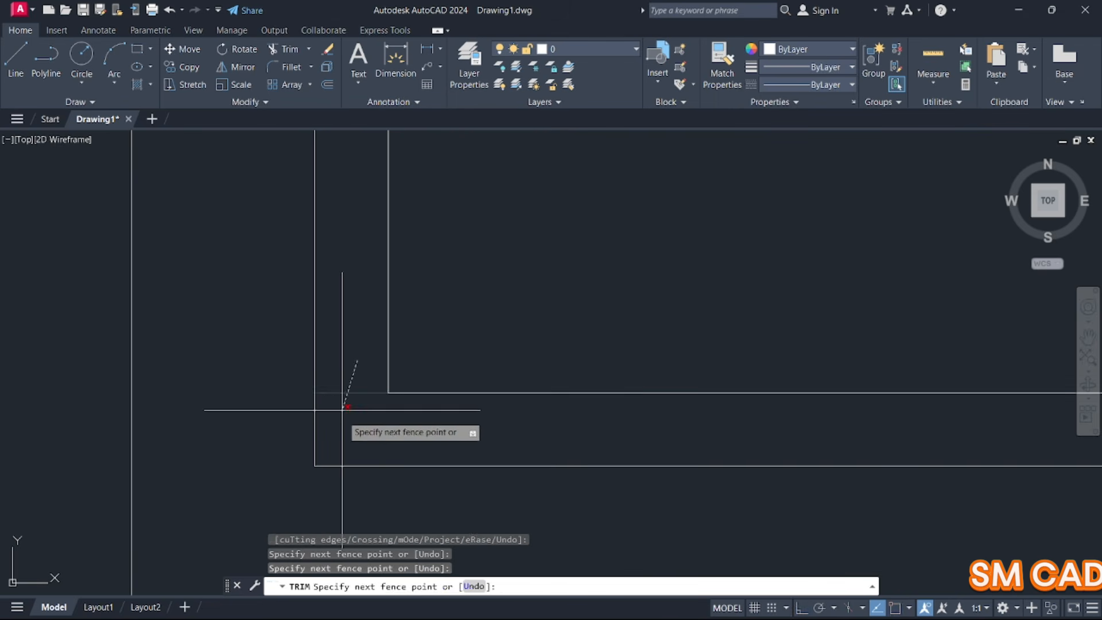
# Trim the inner border stubs inside the 2-unit gap at the lower panel's bottom-right corner
pyautogui.scroll(-5, 356, 413)
pyautogui.moveTo(715, 440); pyautogui.dragTo(190, 450, button='middle')
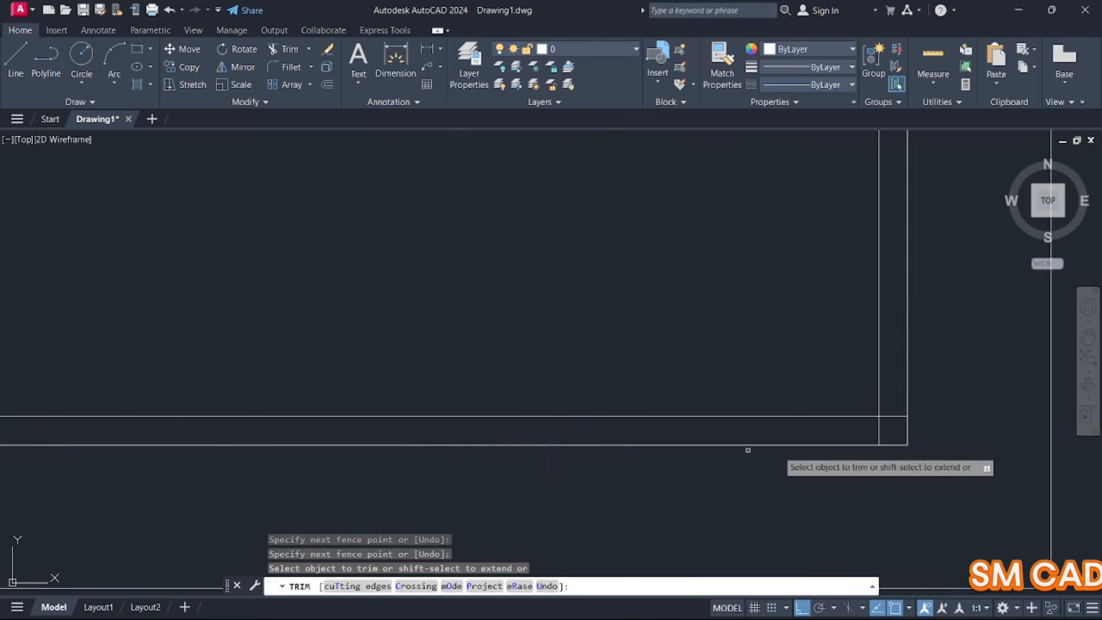
pyautogui.scroll(2, 839, 430)
pyautogui.click(916, 421)
pyautogui.click(902, 432)
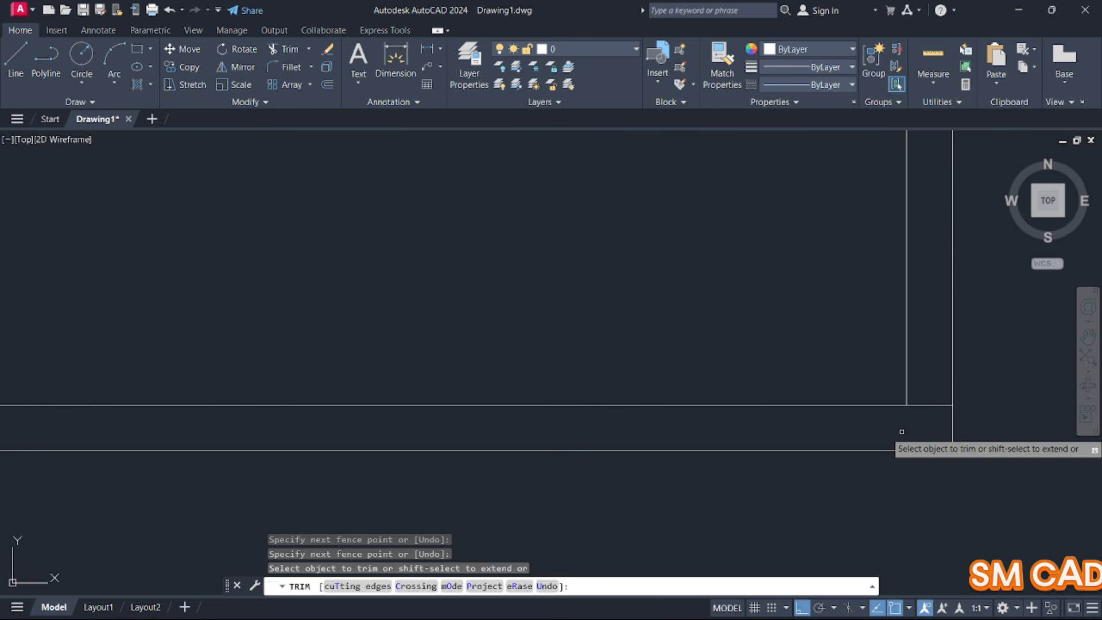
pyautogui.click(934, 420)
pyautogui.click(926, 394)
# Trim away the four inner vertical line segments in the rail between the lower and upper panels
pyautogui.scroll(-4, 917, 393)
pyautogui.moveTo(838, 357); pyautogui.dragTo(805, 451, button='middle')
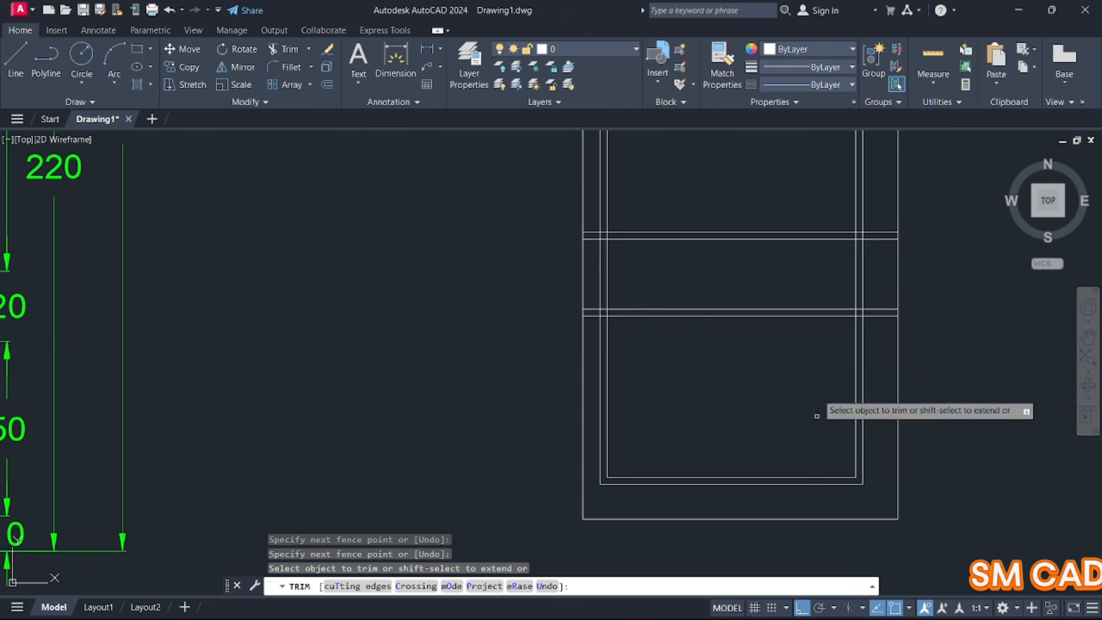
pyautogui.click(877, 291)
pyautogui.click(846, 271)
pyautogui.click(603, 271)
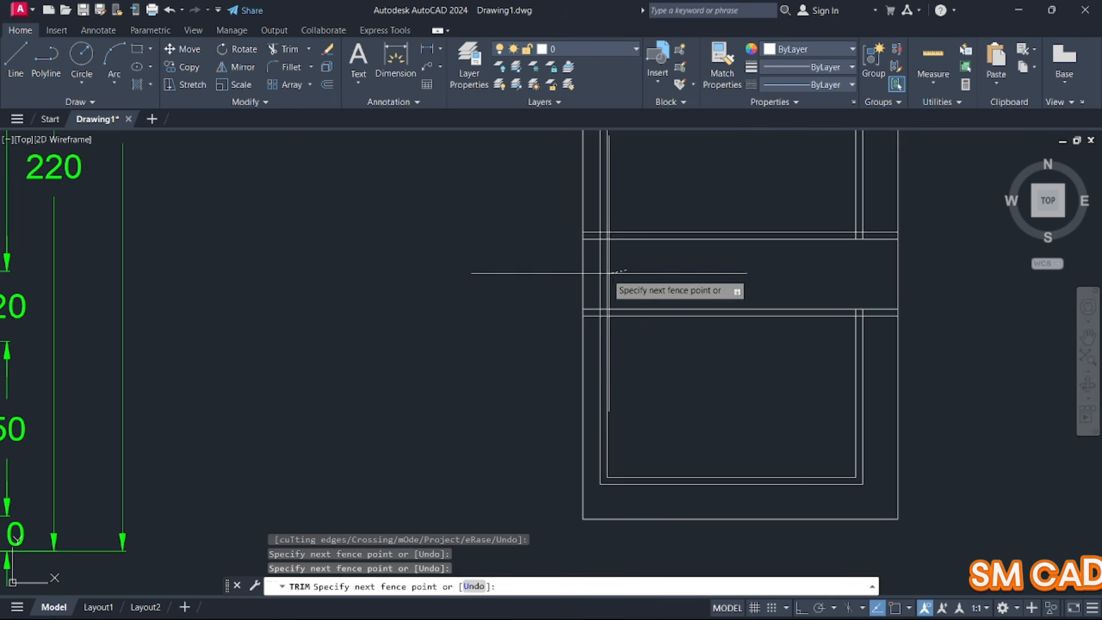
pyautogui.press('Return')
# Trim the overrunning outer lines and the inner border stubs at the lower panel's top-left corner
pyautogui.scroll(4, 609, 275)
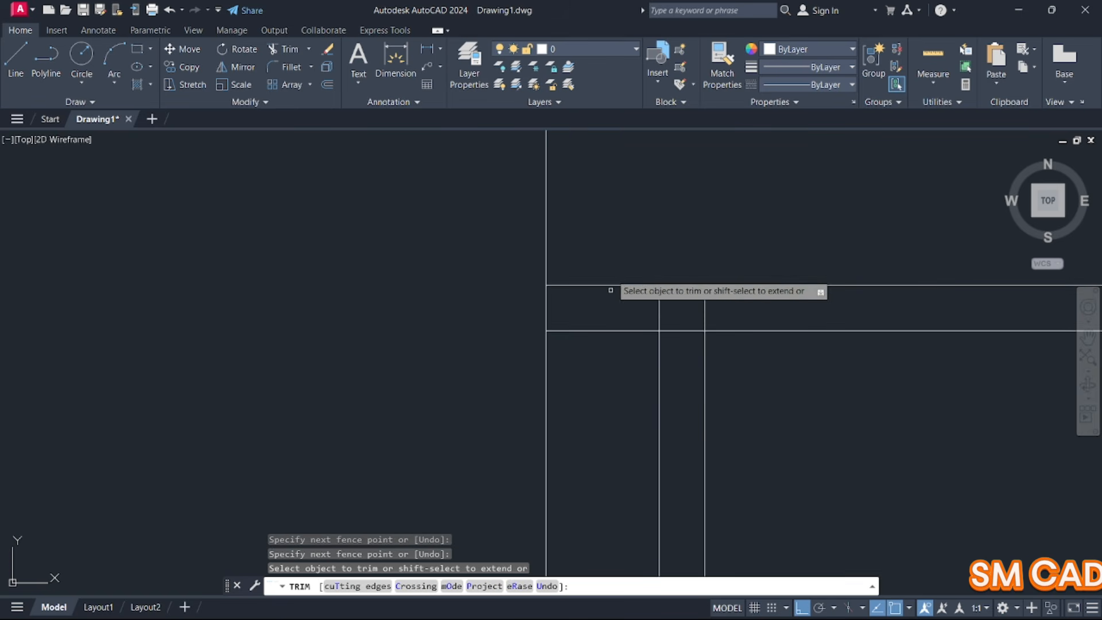
pyautogui.click(596, 401)
pyautogui.press('Return')
pyautogui.click(686, 312)
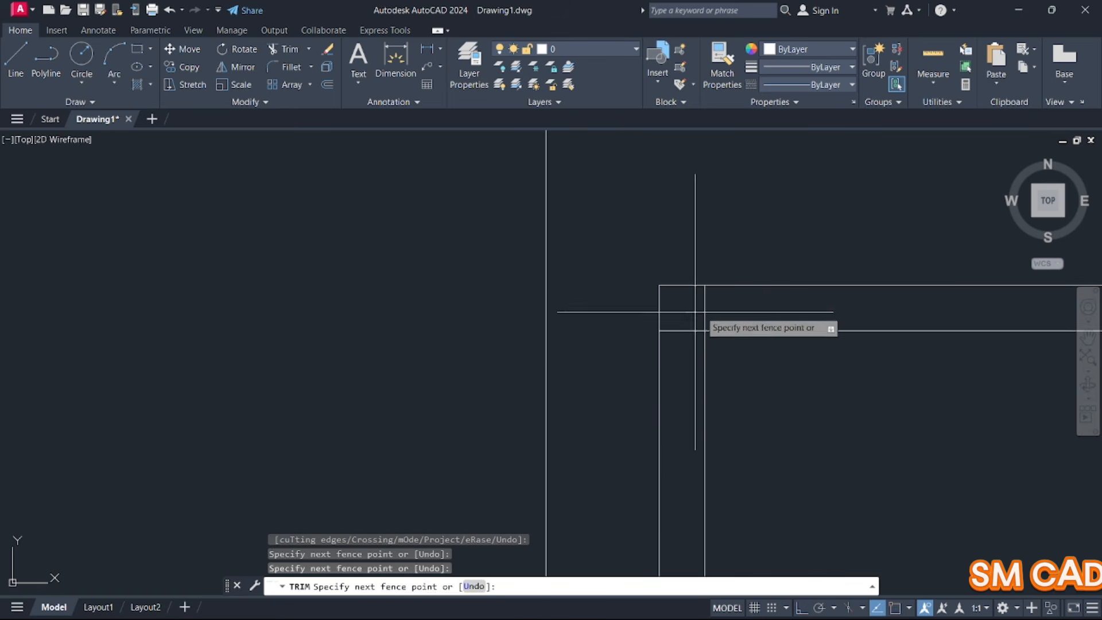
pyautogui.press('Return')
# Trim the overrunning outer lines and the inner border stubs at the lower panel's top-right corner
pyautogui.scroll(-3, 689, 347)
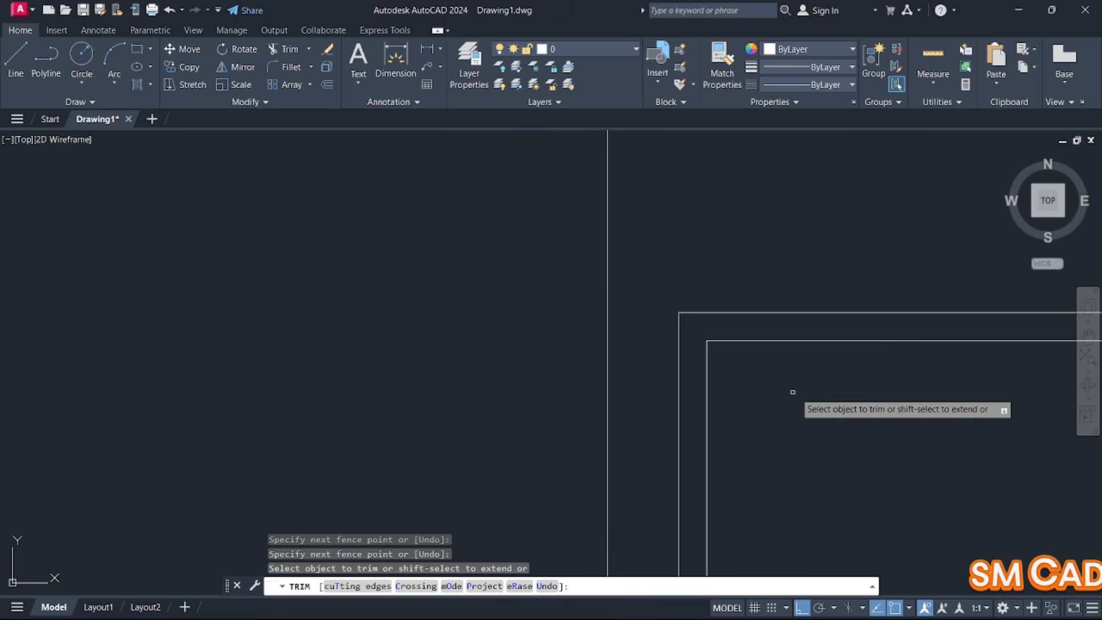
pyautogui.moveTo(792, 387); pyautogui.dragTo(317, 385, button='middle')
pyautogui.scroll(-2, 339, 385)
pyautogui.scroll(-1, 634, 392)
pyautogui.scroll(4, 695, 375)
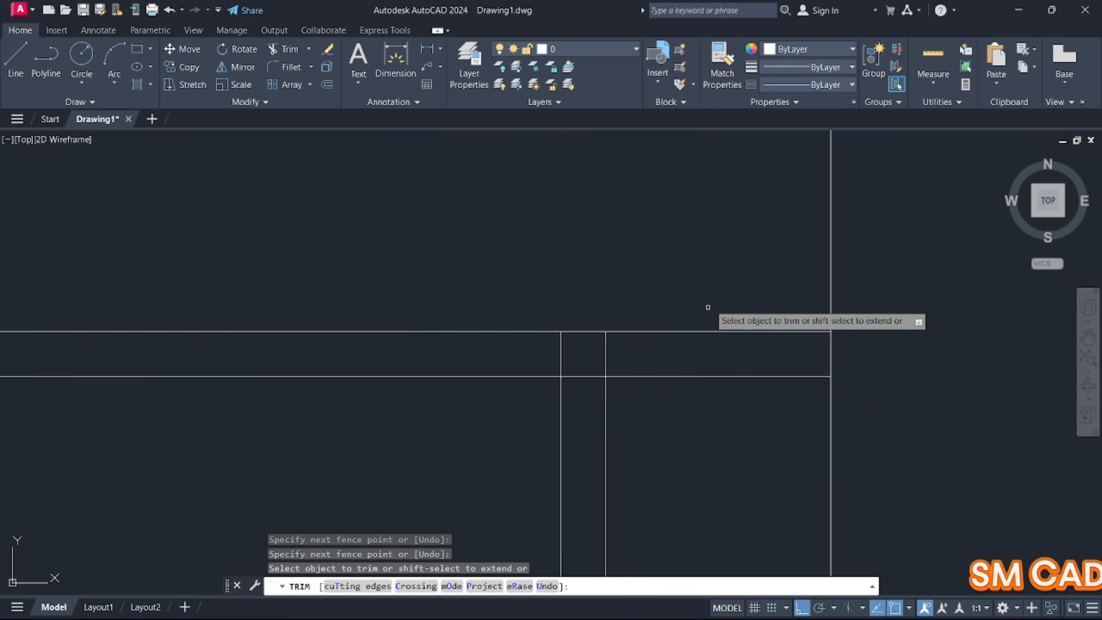
pyautogui.click(710, 304)
pyautogui.click(687, 421)
pyautogui.click(579, 370)
pyautogui.click(581, 395)
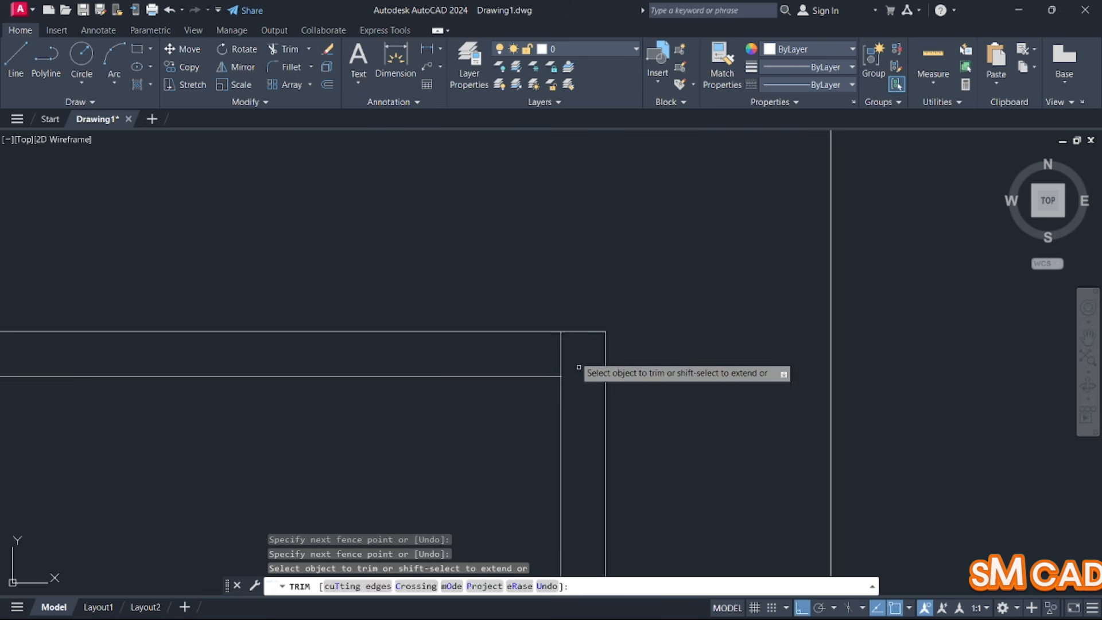
pyautogui.click(568, 346)
# Trim the overrunning horizontals and the inner border stubs at the upper panel's bottom-right corner
pyautogui.scroll(-4, 561, 347)
pyautogui.scroll(4, 591, 350)
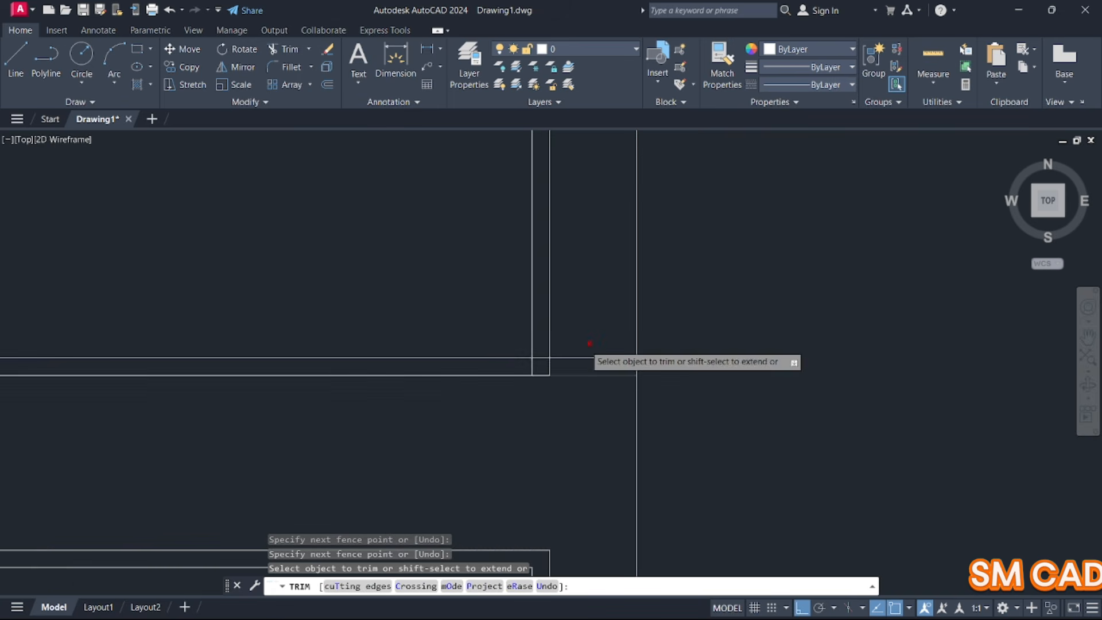
pyautogui.click(575, 406)
pyautogui.scroll(5, 547, 350)
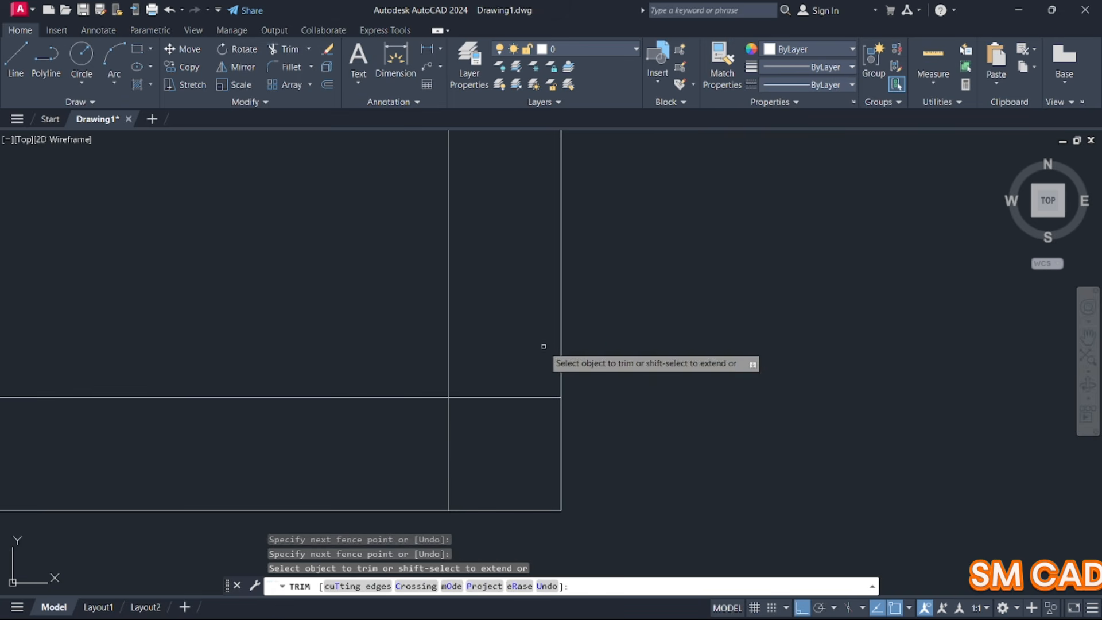
pyautogui.click(514, 429)
pyautogui.click(433, 437)
pyautogui.press('Return')
# Trim the upper panel's two left verticals below its inner bottom line, and that line's end beyond the outer vertical
pyautogui.scroll(-4, 439, 453)
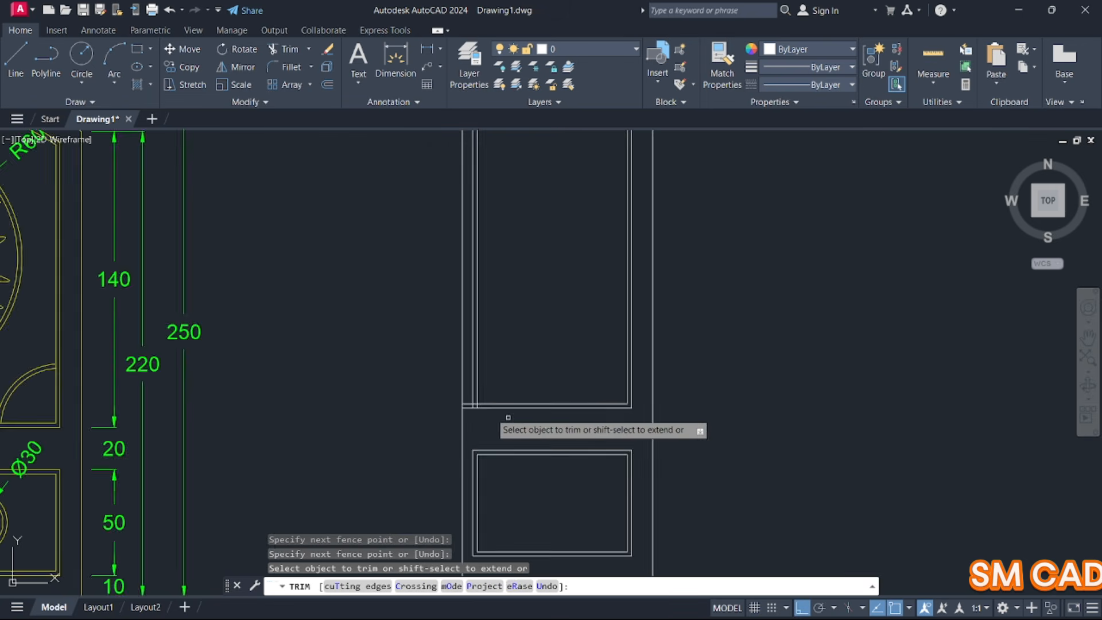
pyautogui.scroll(5, 450, 393)
pyautogui.scroll(4, 450, 392)
pyautogui.click(520, 393)
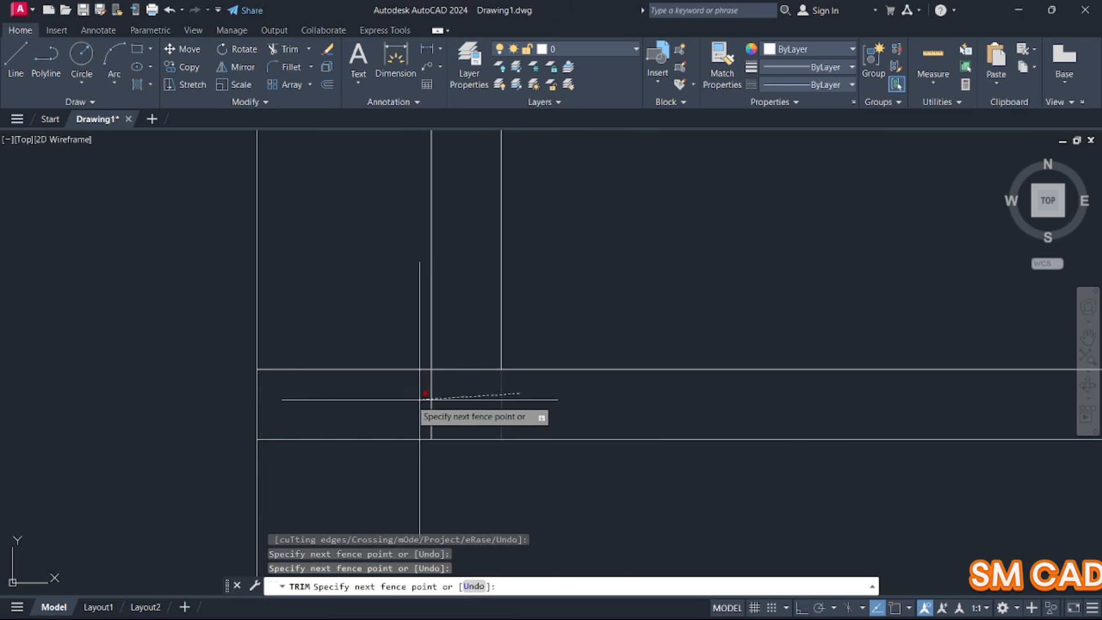
pyautogui.click(413, 401)
pyautogui.scroll(-4, 442, 400)
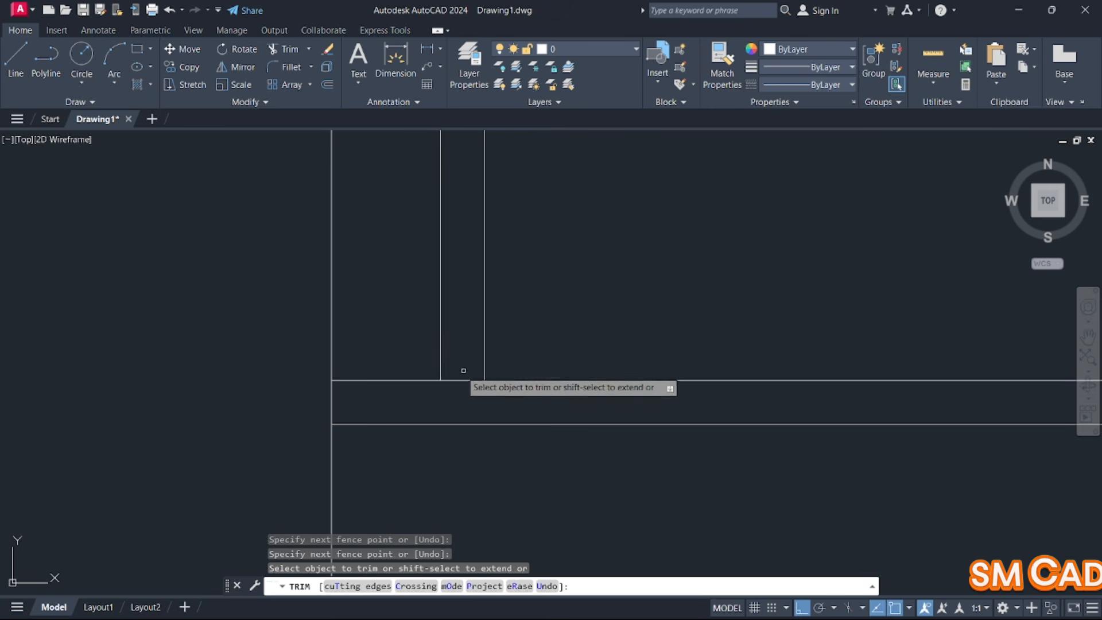
pyautogui.click(401, 369)
pyautogui.click(395, 390)
pyautogui.press('Return')
pyautogui.scroll(-2, 419, 401)
pyautogui.press('Escape')
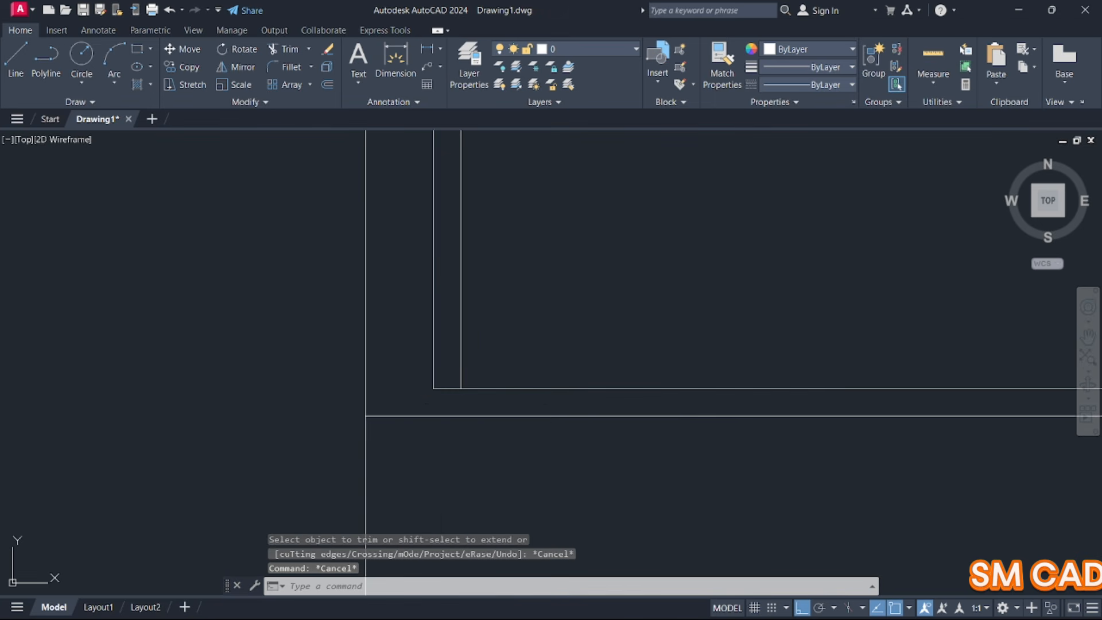
# Extend the upper panel's outer left vertical line down to its outer bottom line
pyautogui.write('ex')
pyautogui.press('Return')
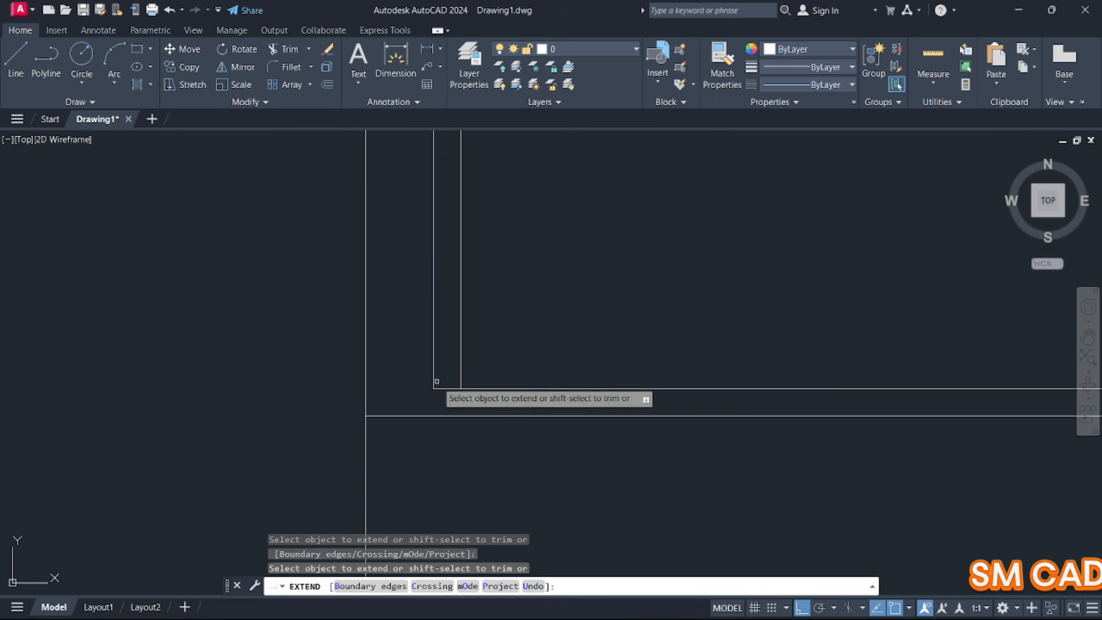
pyautogui.click(434, 380)
pyautogui.press('Escape')
# Trim the outer bottom line's overrun and the inner bottom line's stub at the upper panel's bottom-left corner
pyautogui.write('tr')
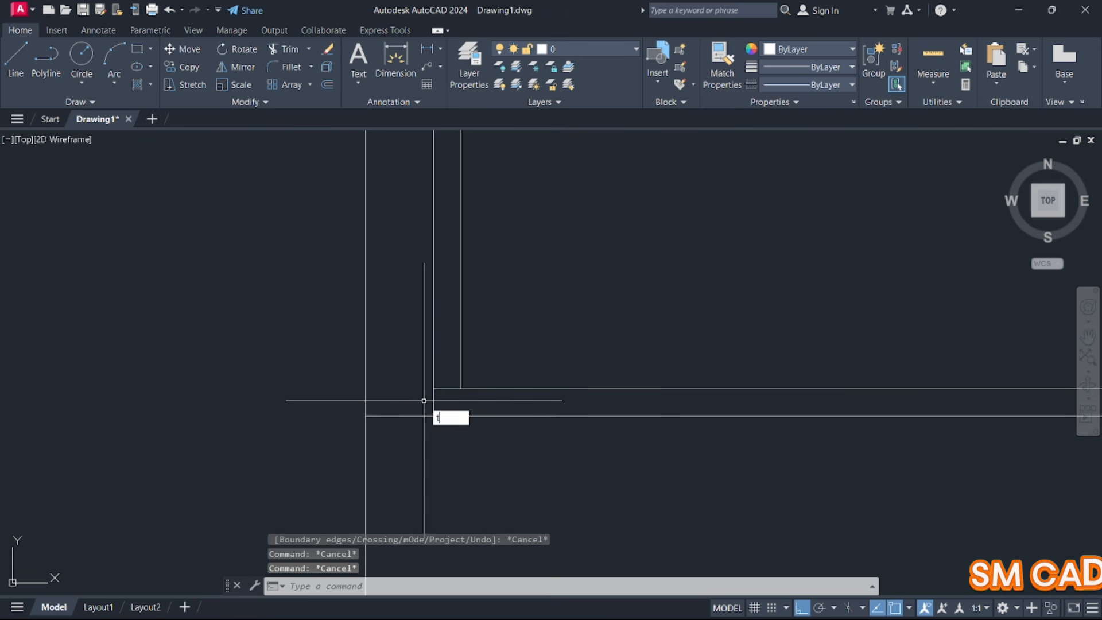
pyautogui.press('Return')
pyautogui.click(413, 399)
pyautogui.click(402, 434)
pyautogui.press('Return')
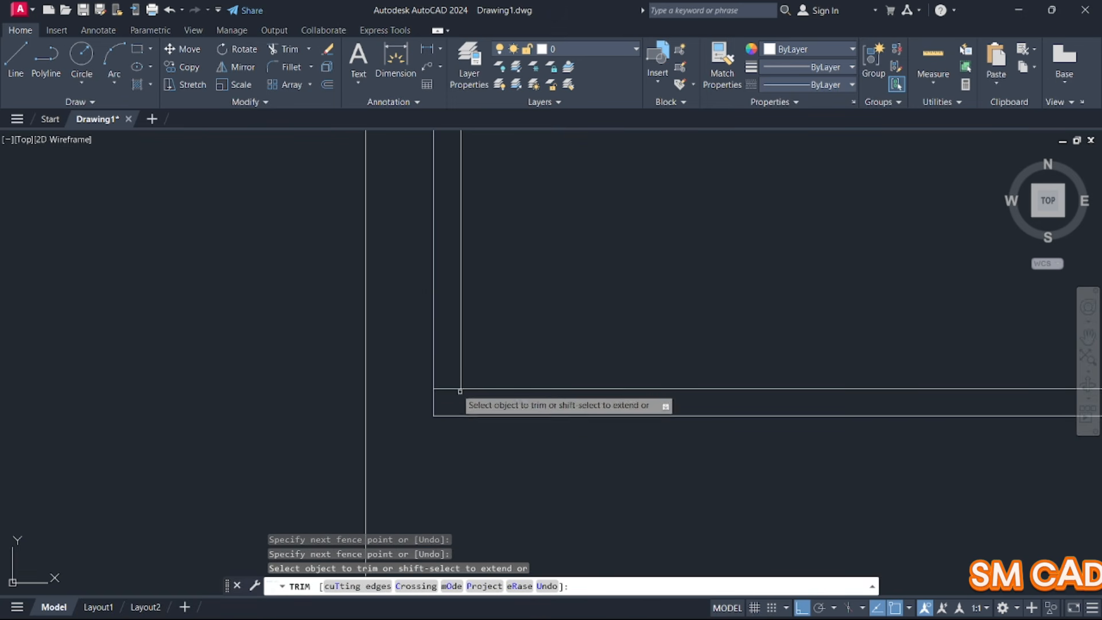
pyautogui.click(449, 388)
pyautogui.scroll(-12, 496, 424)
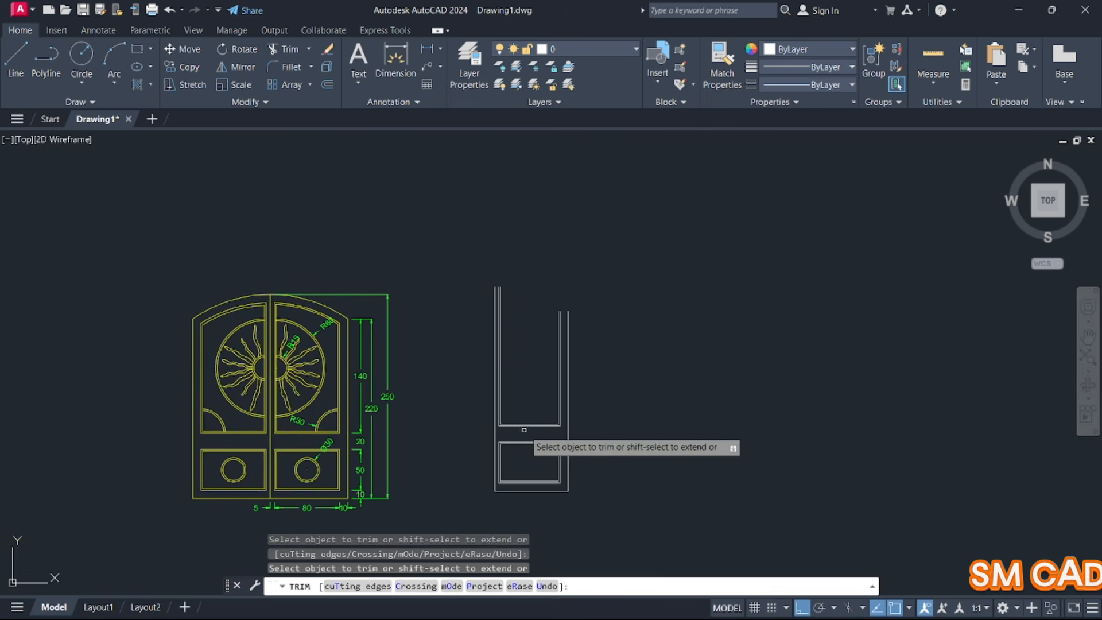
pyautogui.moveTo(516, 414); pyautogui.dragTo(491, 364, button='middle')
pyautogui.press('Escape')
pyautogui.press('Escape')
pyautogui.press('Escape')
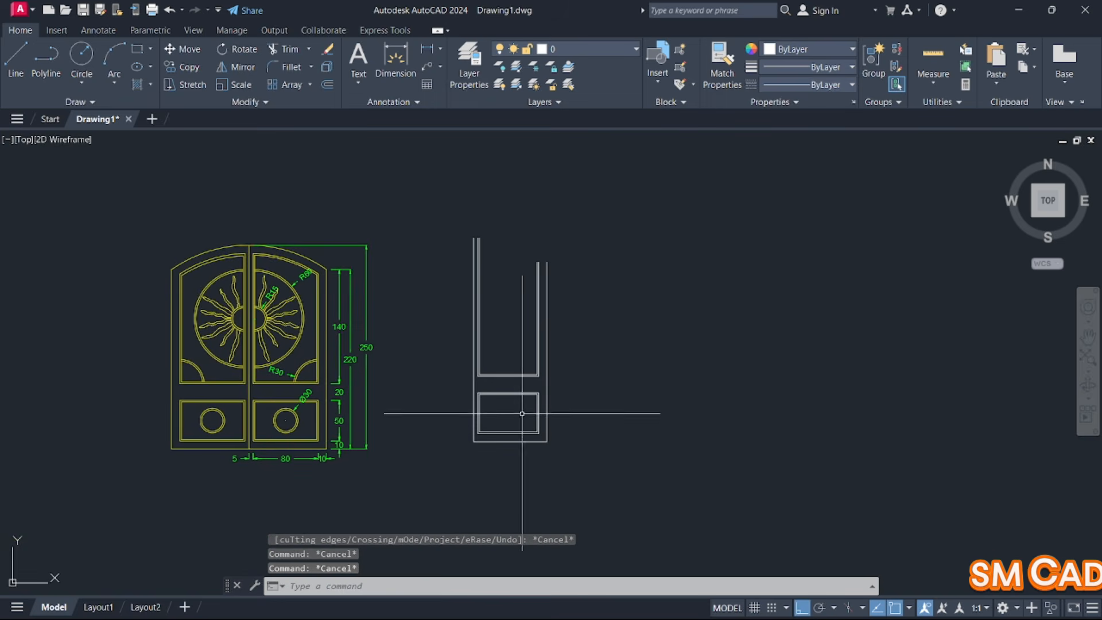
pyautogui.scroll(2, 506, 311)
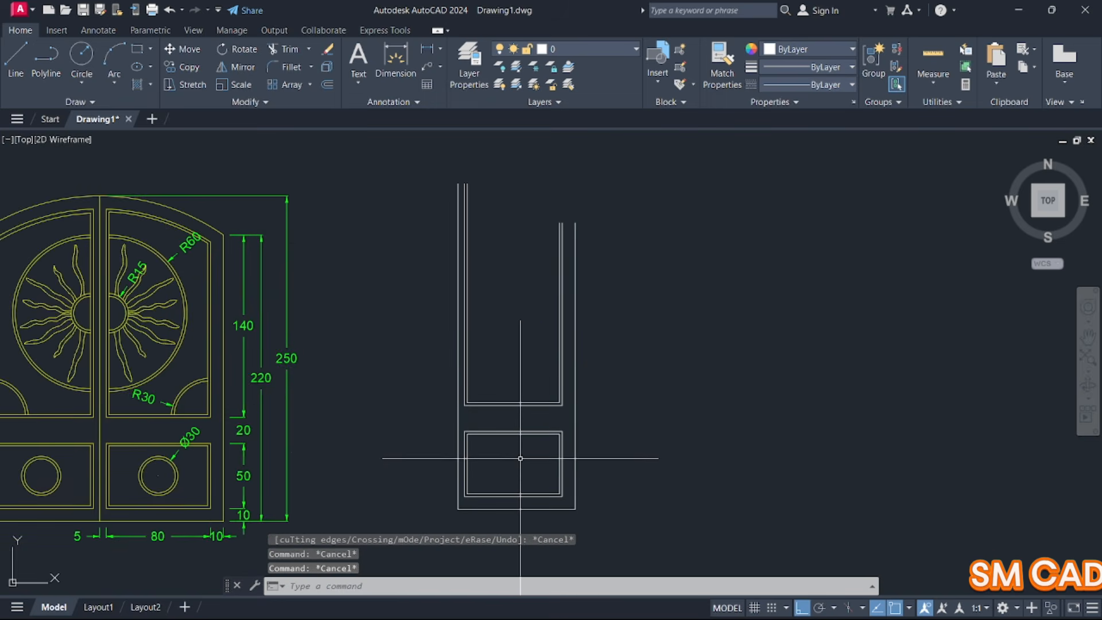
# Draw a vertical centre line in the lower panel from the midpoint of its inner top line down to the inner bottom line
pyautogui.moveTo(522, 468); pyautogui.dragTo(533, 428, button='middle')
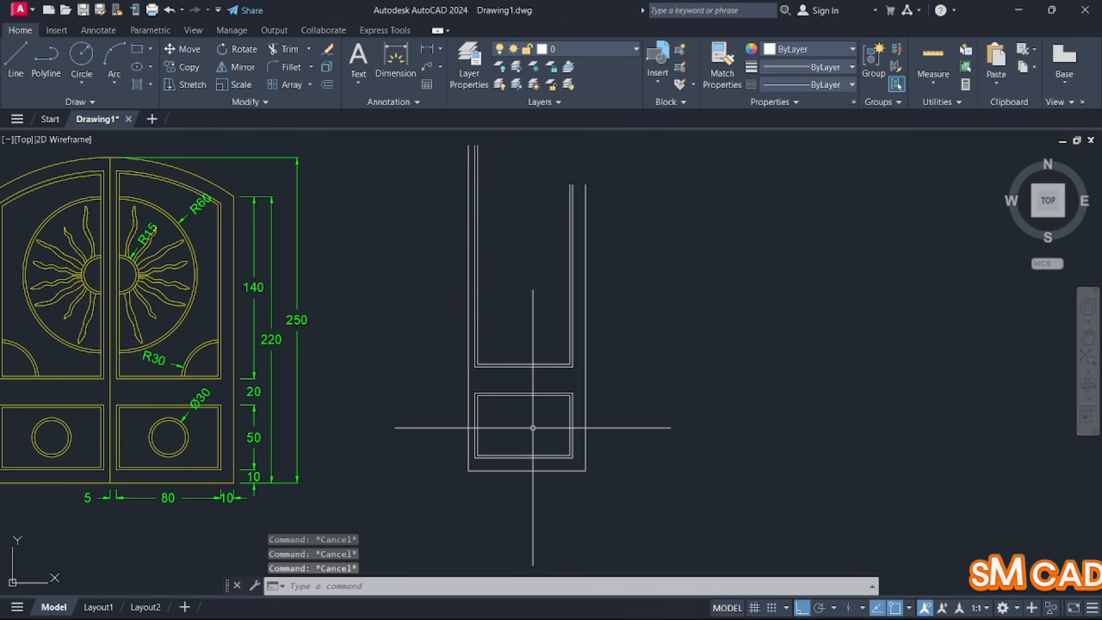
pyautogui.scroll(2, 532, 427)
pyautogui.write('l')
pyautogui.press('Return')
pyautogui.click(516, 375)
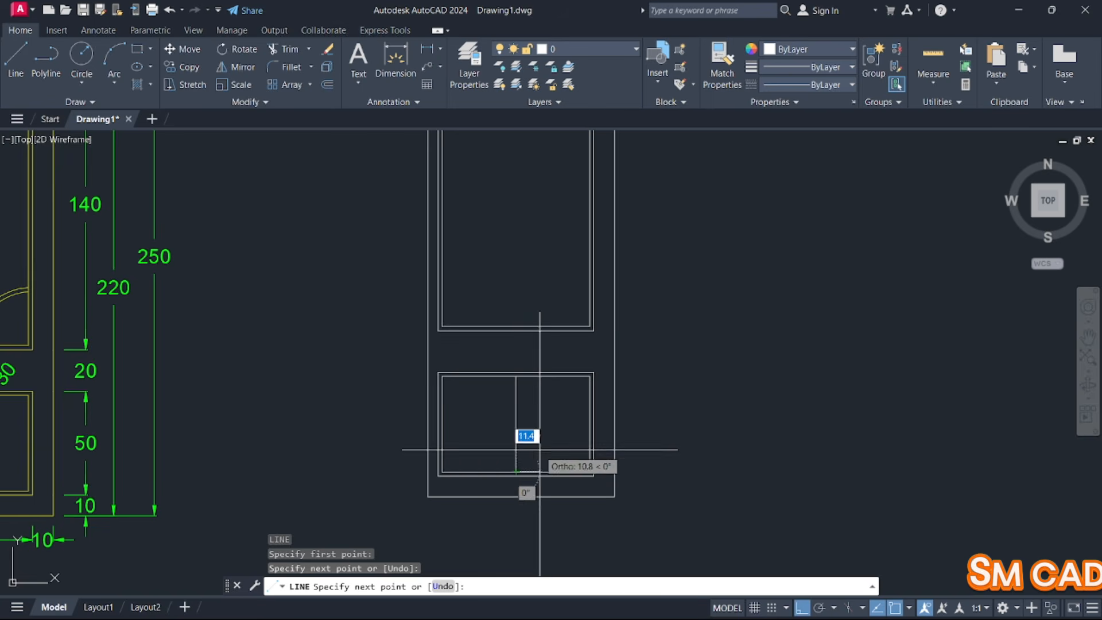
pyautogui.press('Escape')
pyautogui.press('Escape')
# Draw a circle of radius 15 centred on the midpoint of the lower panel's centre line
pyautogui.moveTo(534, 433); pyautogui.dragTo(564, 422, button='middle')
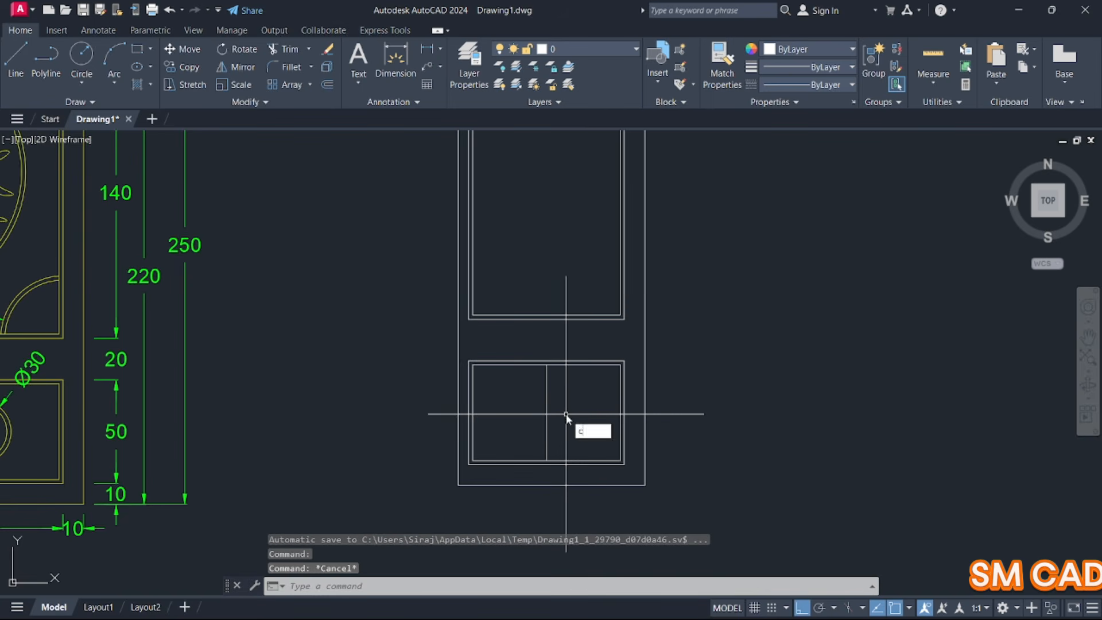
pyautogui.write('c')
pyautogui.press('Return')
pyautogui.click(547, 412)
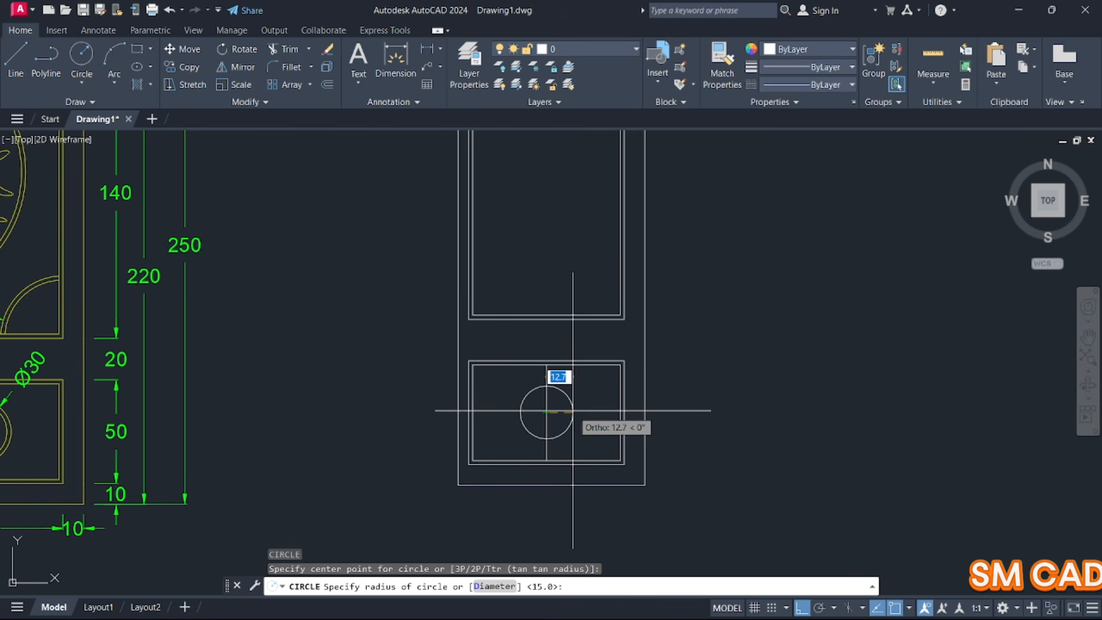
pyautogui.moveTo(570, 411); pyautogui.dragTo(664, 406, button='middle')
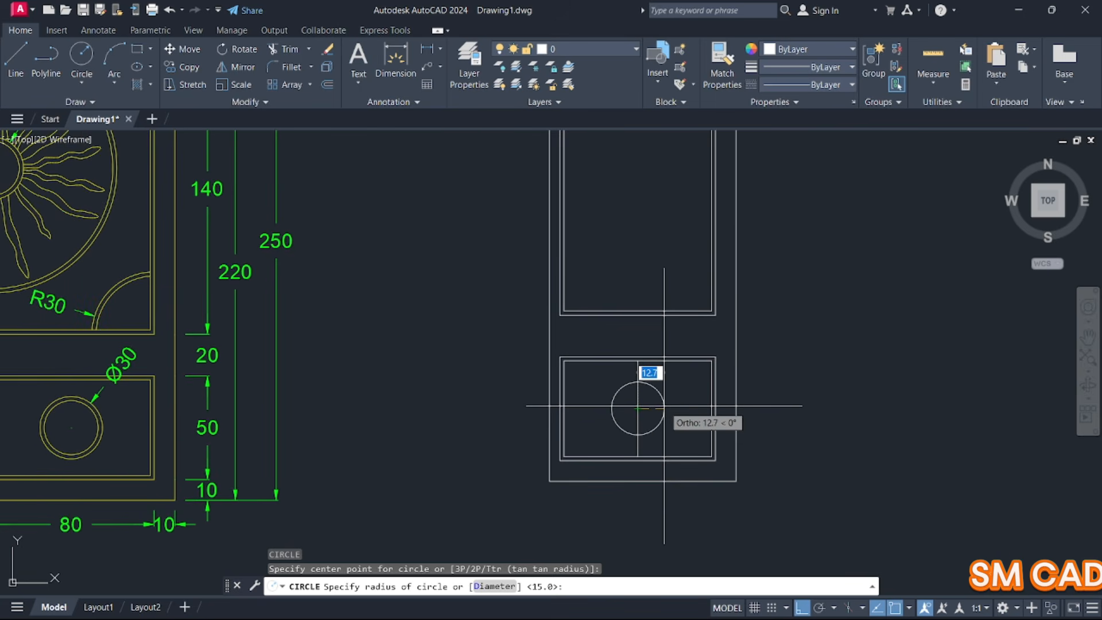
pyautogui.press('Return')
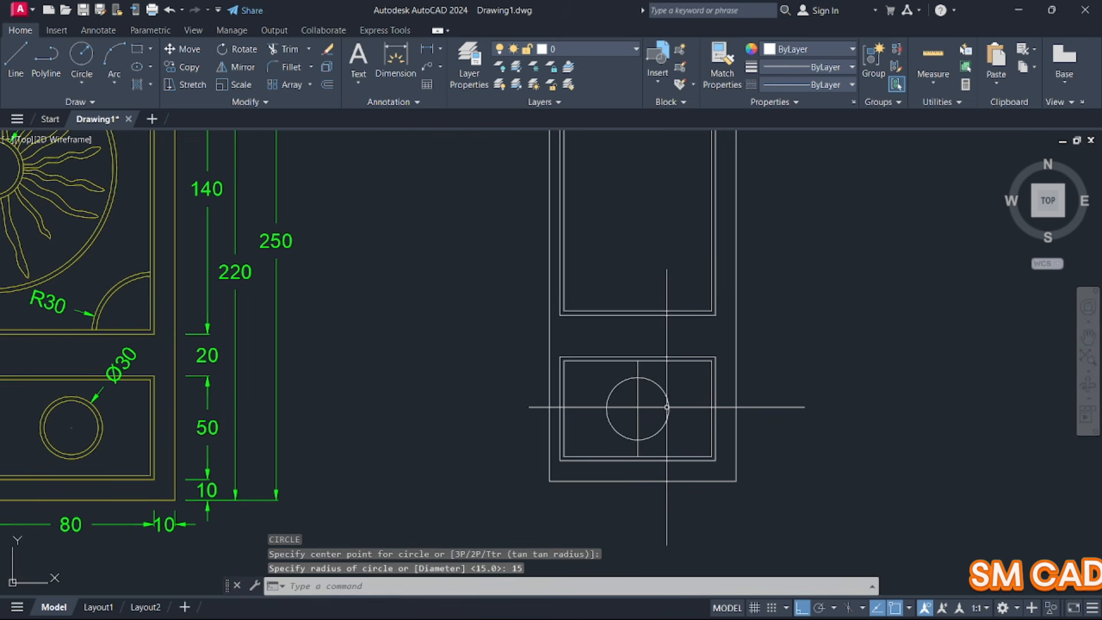
# Draw a circle of radius 30 centred on the upper panel's outer bottom-right corner
pyautogui.scroll(-4, 676, 460)
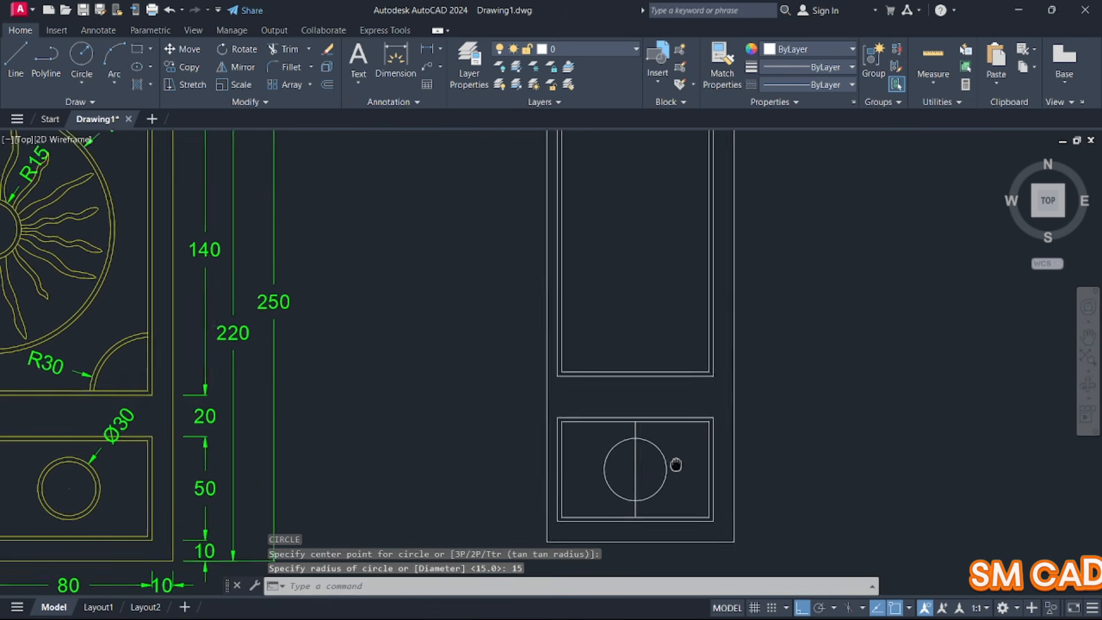
pyautogui.write('c')
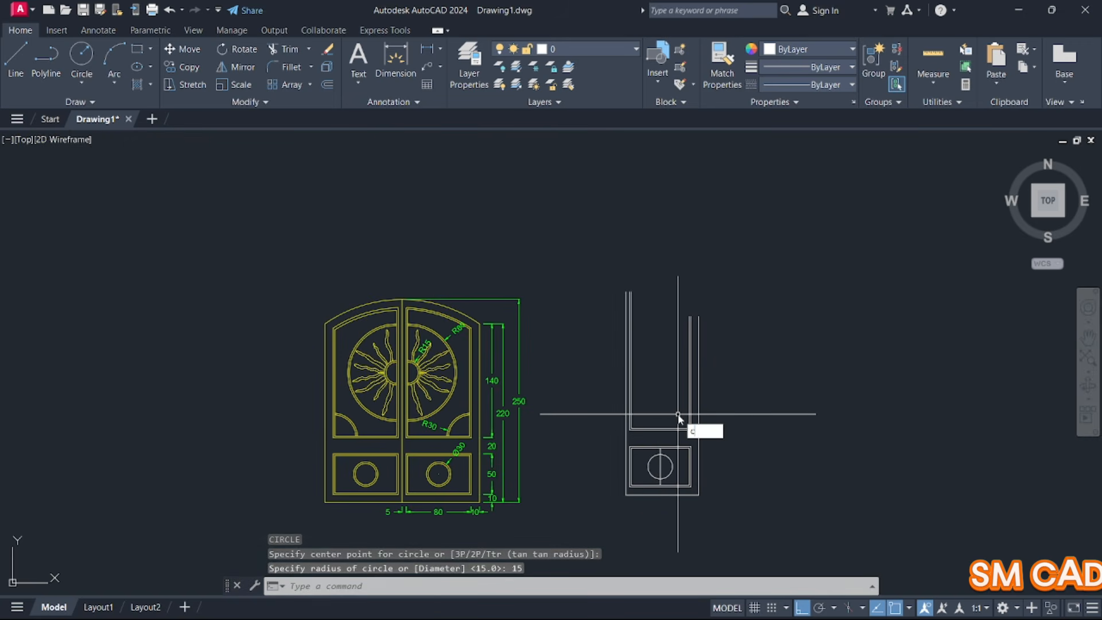
pyautogui.press('Return')
pyautogui.scroll(4, 686, 445)
pyautogui.moveTo(687, 443); pyautogui.dragTo(710, 452, button='middle')
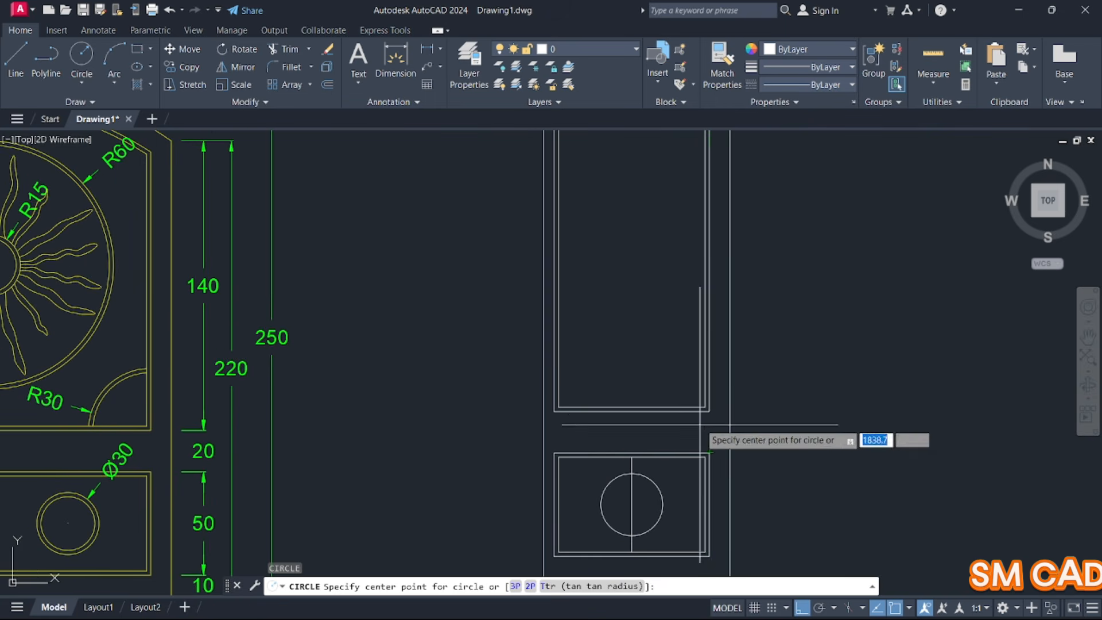
pyautogui.click(710, 410)
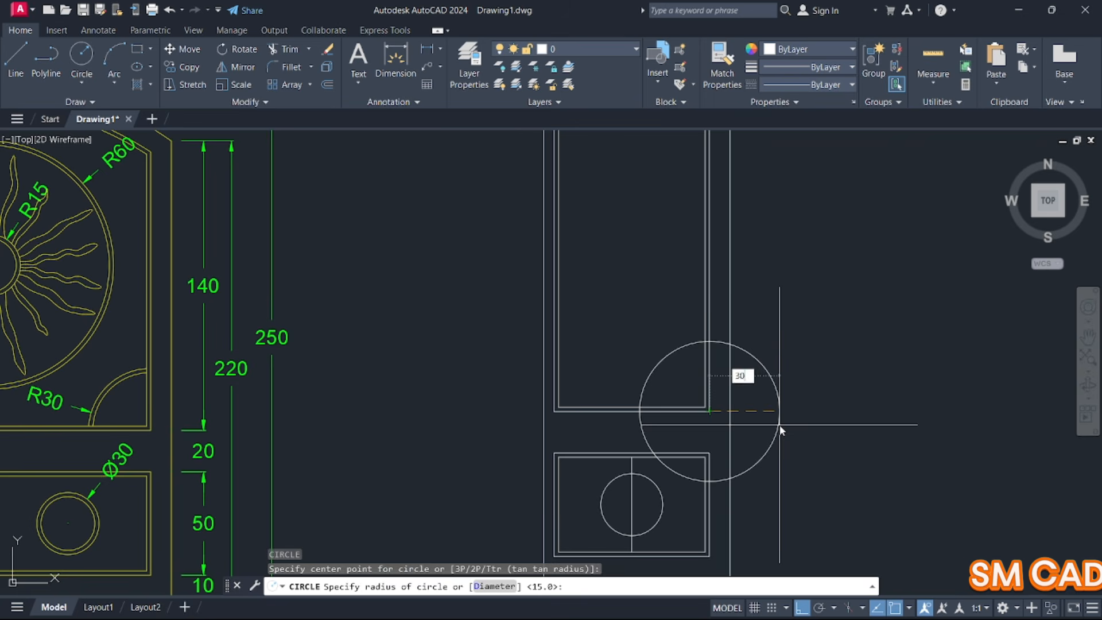
pyautogui.press('Return')
# Draw a circle of radius 60 centred on the midpoint of the upper panel's inner left vertical line
pyautogui.scroll(-4, 815, 496)
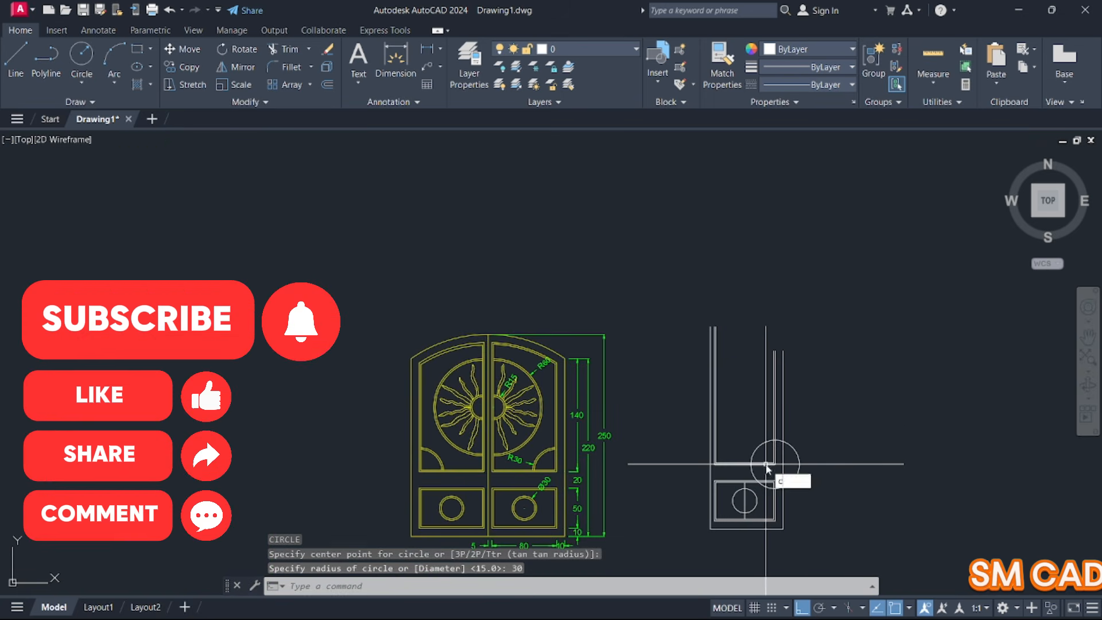
pyautogui.press('Return')
pyautogui.scroll(3, 746, 419)
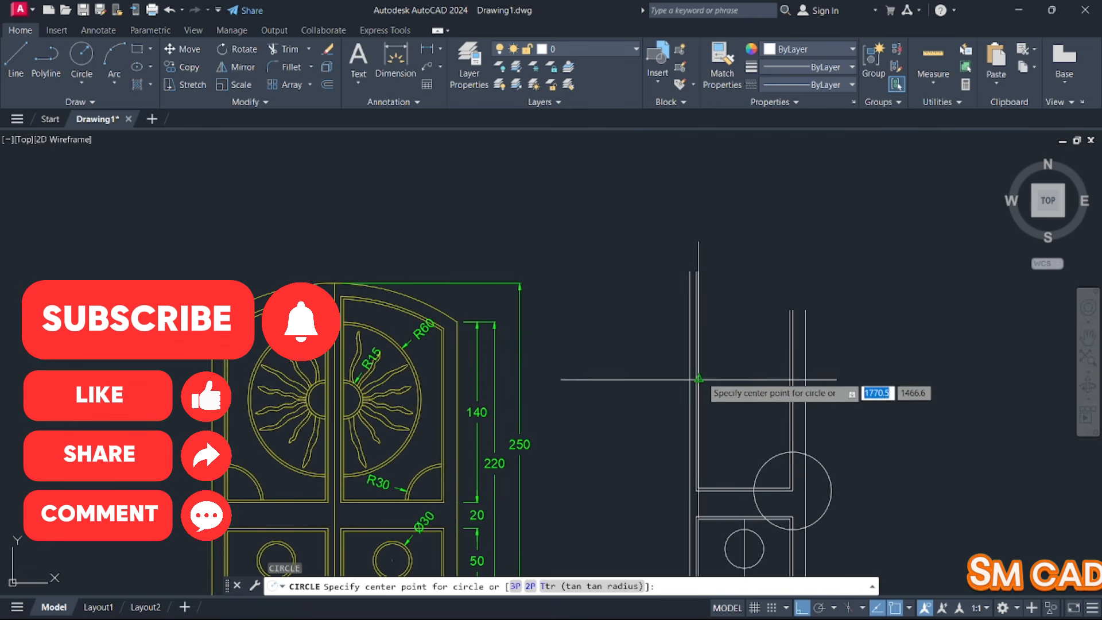
pyautogui.click(699, 380)
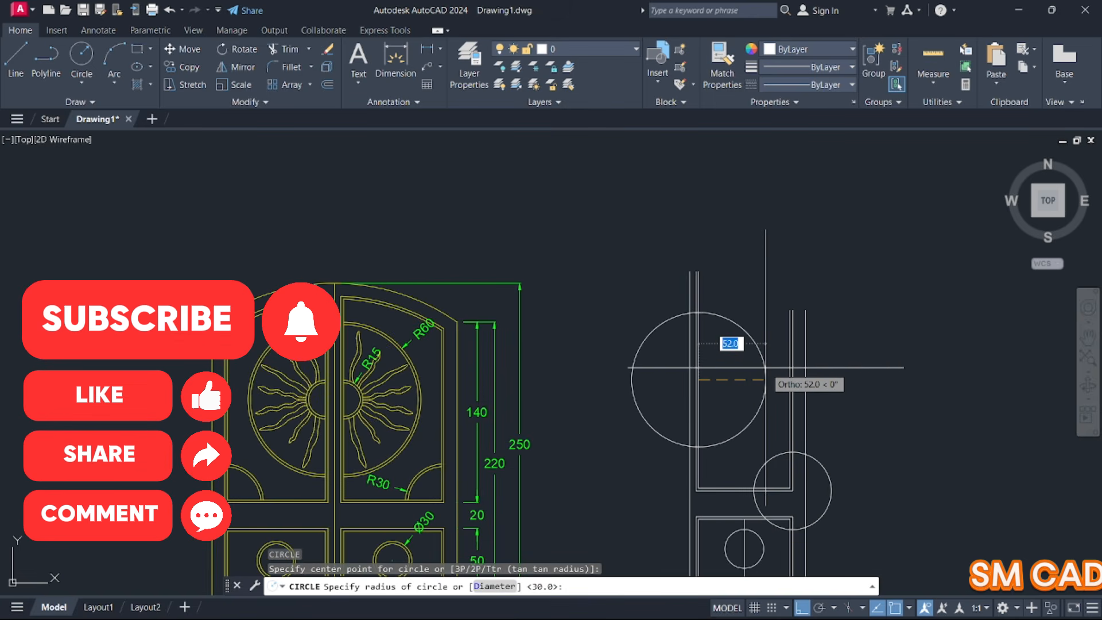
pyautogui.write('60')
pyautogui.press('Return')
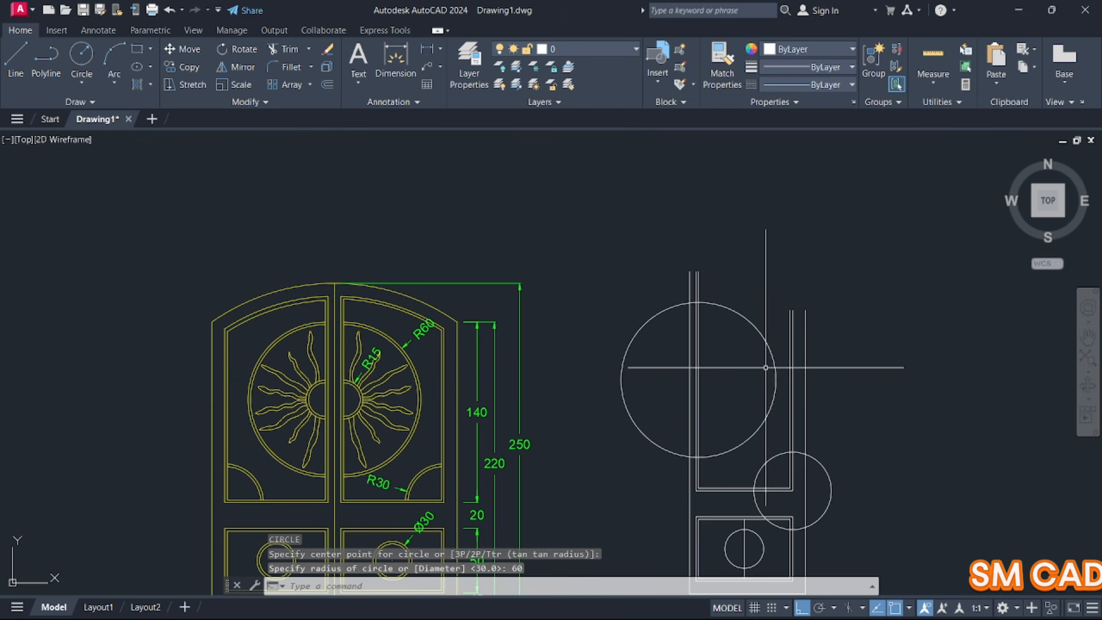
# Draw a circle of radius 15 concentric with the radius 60 circle on the upper panel
pyautogui.press('Return')
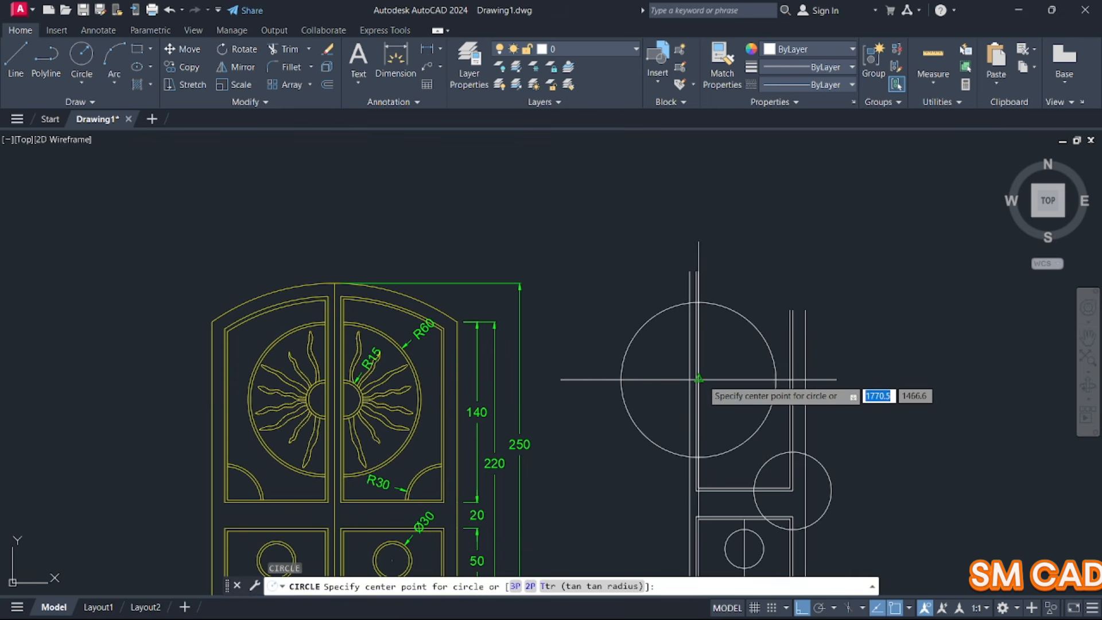
pyautogui.click(698, 379)
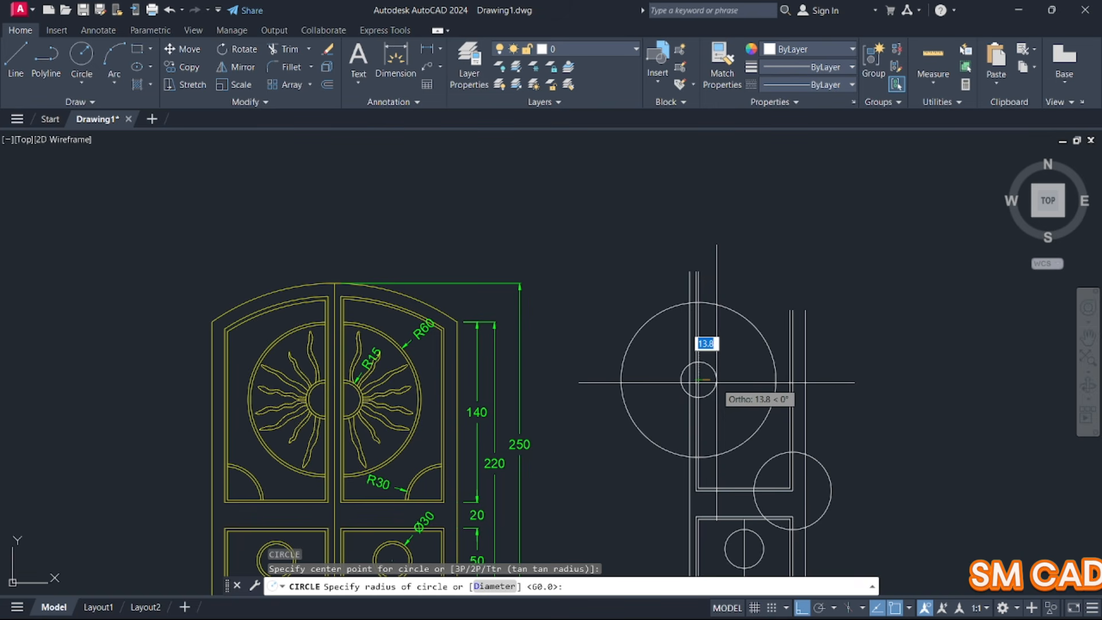
pyautogui.press('Return')
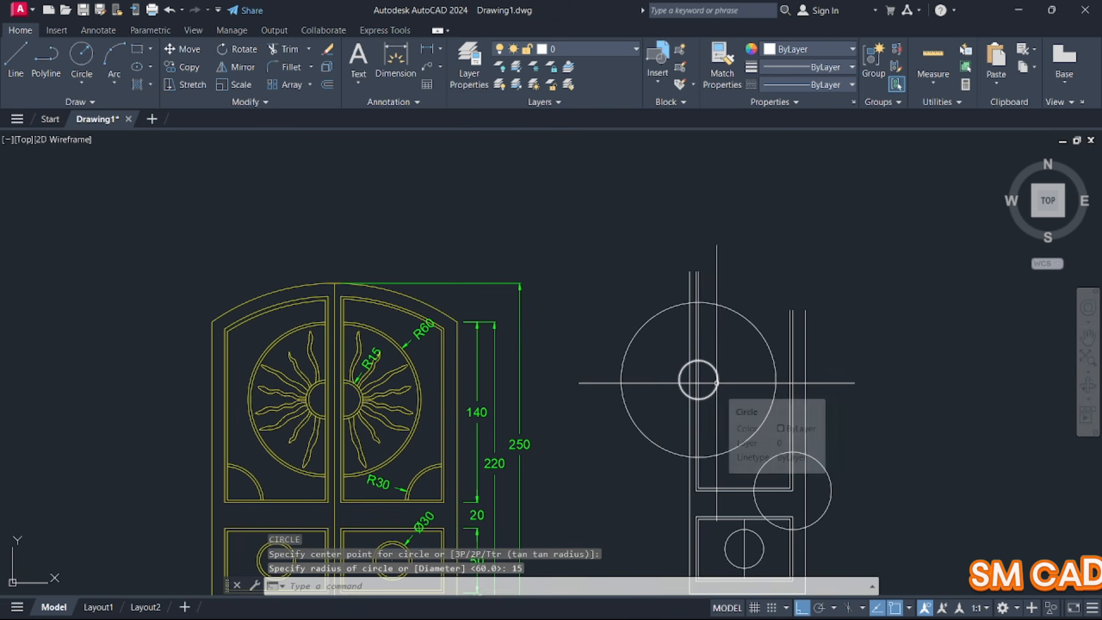
pyautogui.moveTo(750, 419); pyautogui.dragTo(685, 395, button='middle')
pyautogui.press('Escape')
pyautogui.press('Escape')
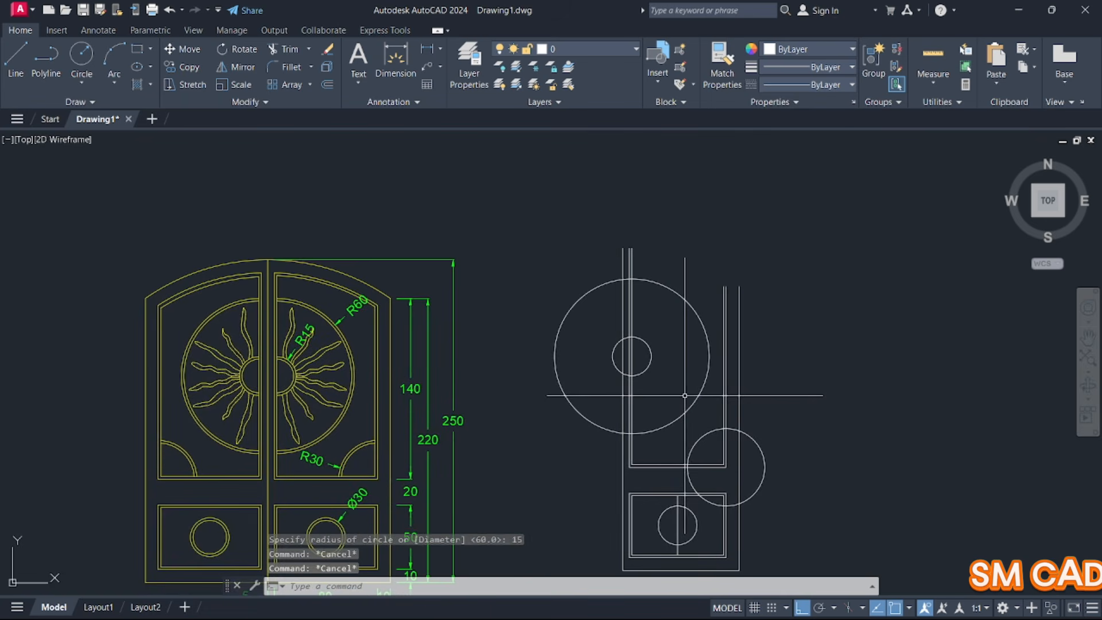
# Offset the upper panel's radius 60 circle and its concentric radius 15 circle inward by 2
pyautogui.write('o')
pyautogui.press('Return')
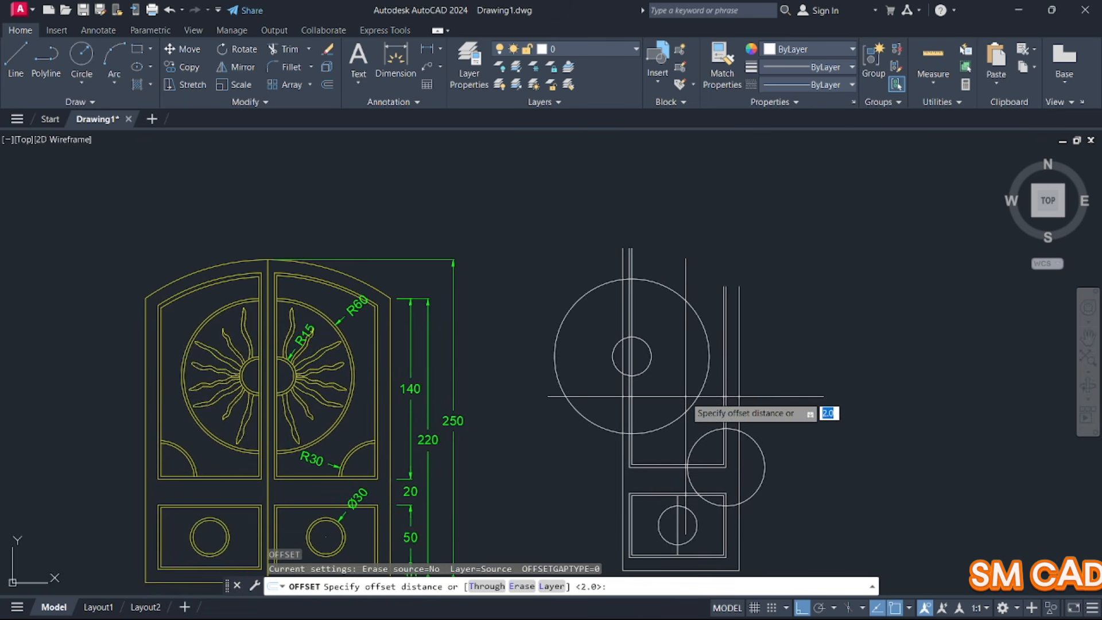
pyautogui.press('Return')
pyautogui.click(707, 363)
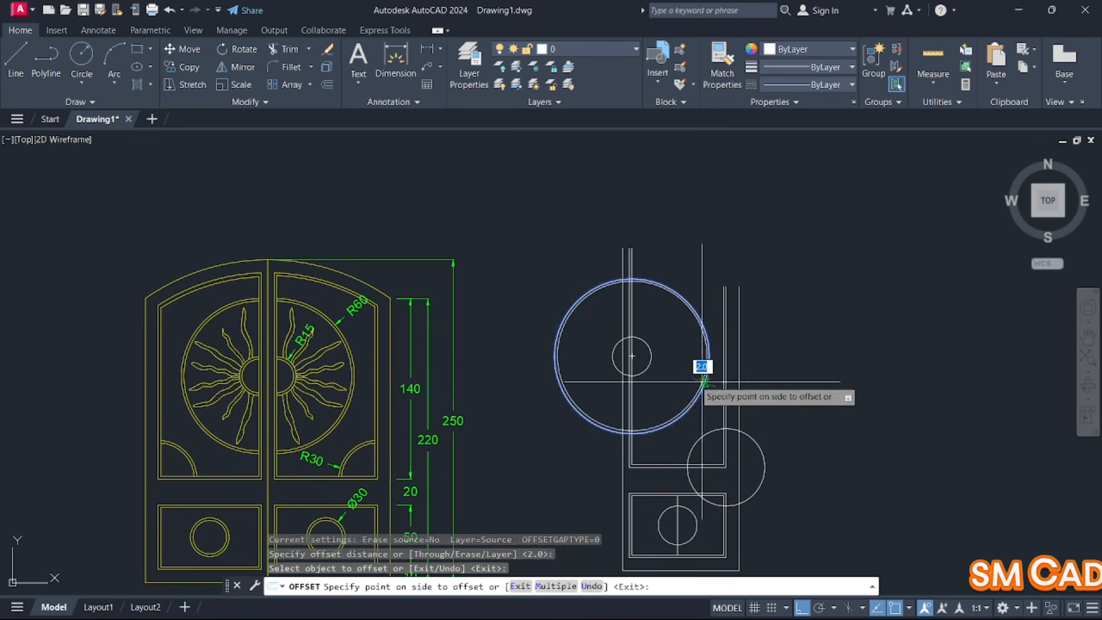
pyautogui.click(685, 378)
pyautogui.scroll(4, 685, 377)
pyautogui.click(637, 341)
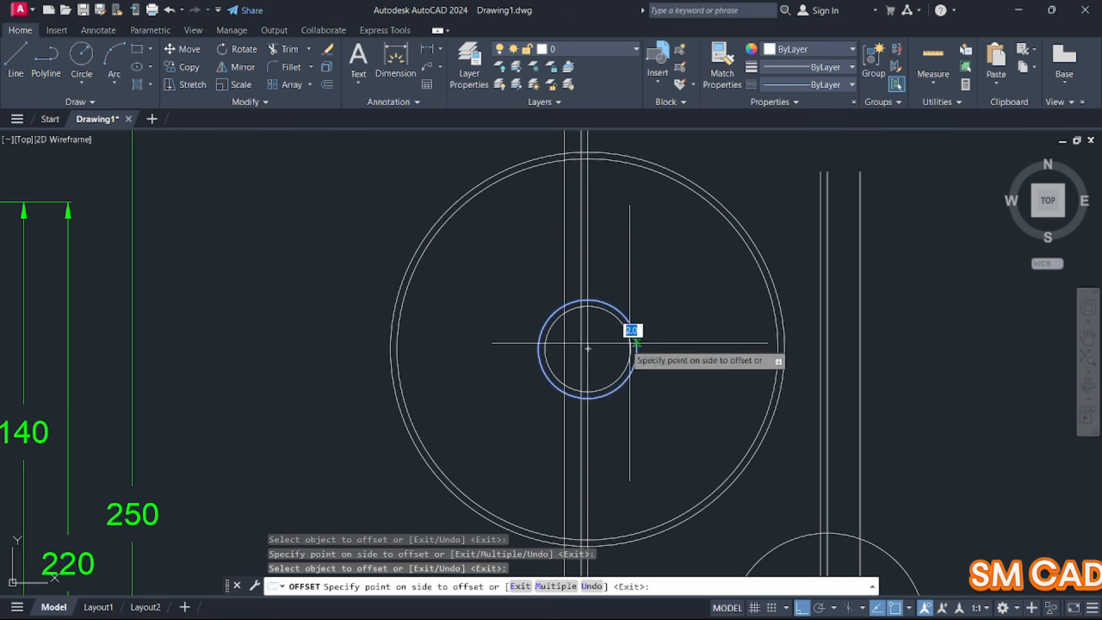
pyautogui.click(623, 347)
# Offset the radius 30 corner circle and the lower panel's radius 15 circle inward by 2
pyautogui.scroll(-5, 623, 356)
pyautogui.scroll(2, 640, 378)
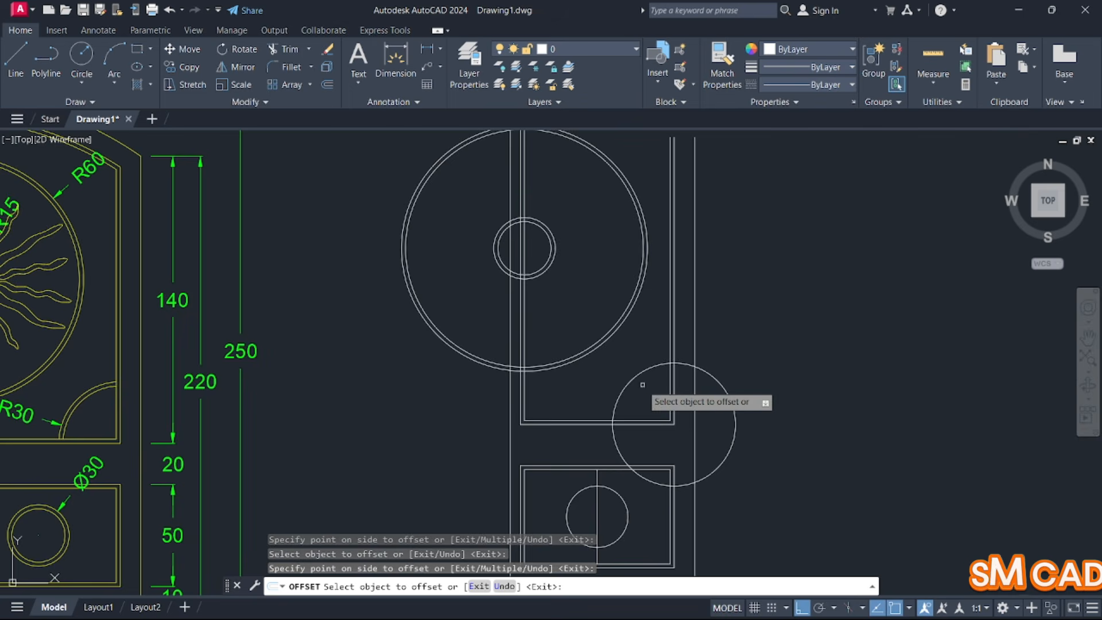
pyautogui.click(635, 382)
pyautogui.click(594, 462)
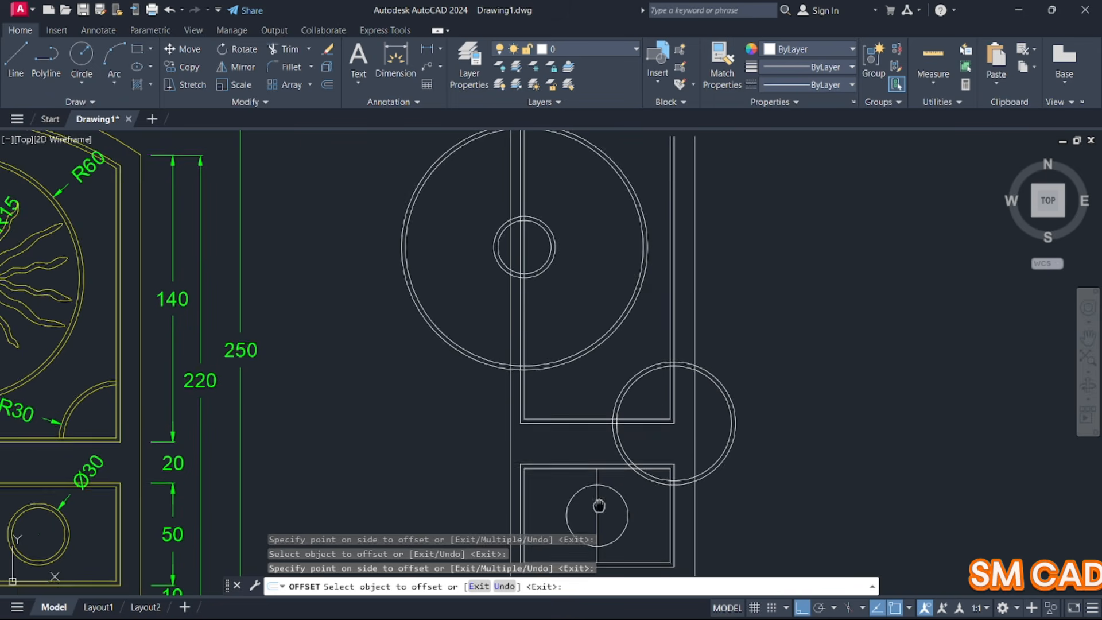
pyautogui.moveTo(609, 507); pyautogui.dragTo(576, 426, button='middle')
pyautogui.click(592, 429)
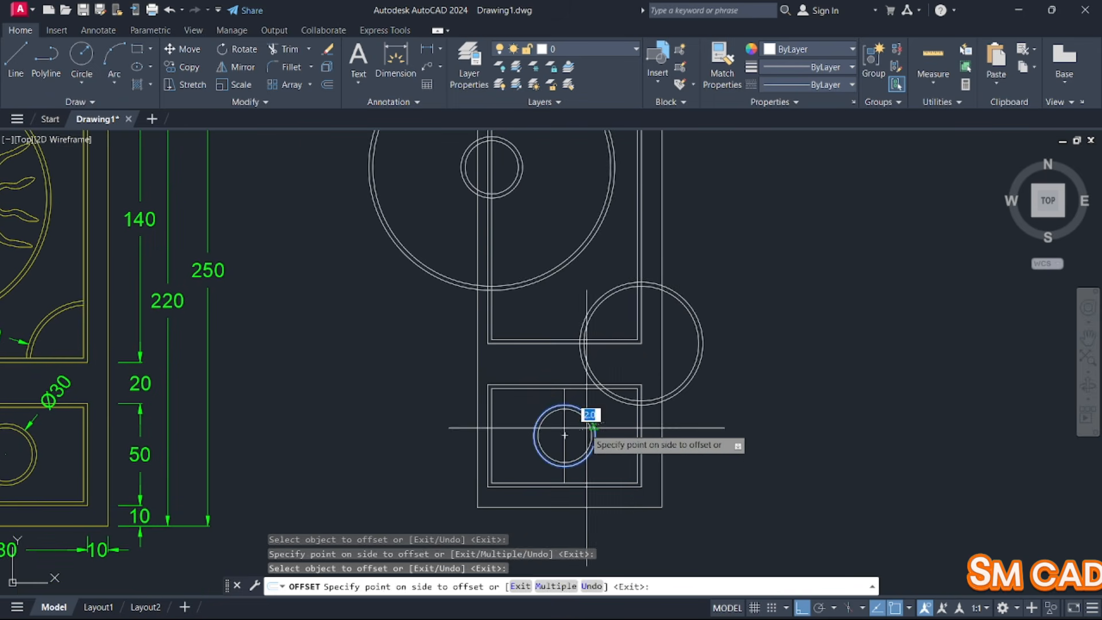
pyautogui.click(582, 428)
pyautogui.press('Escape')
# Erase the vertical centre line in the lower panel
pyautogui.click(577, 434)
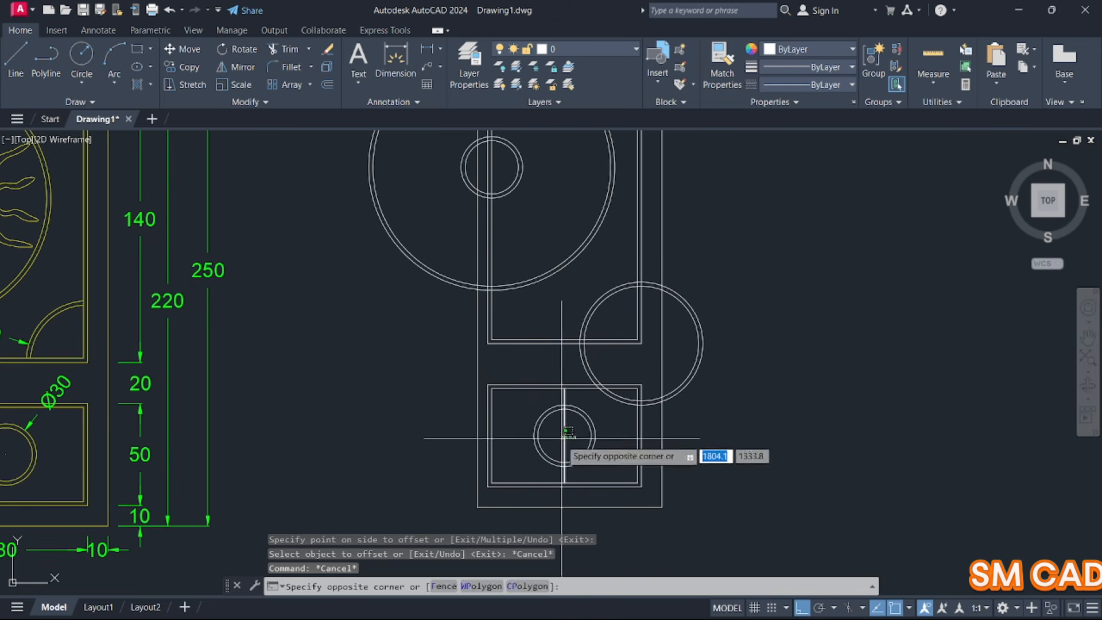
pyautogui.click(559, 445)
pyautogui.press('Delete')
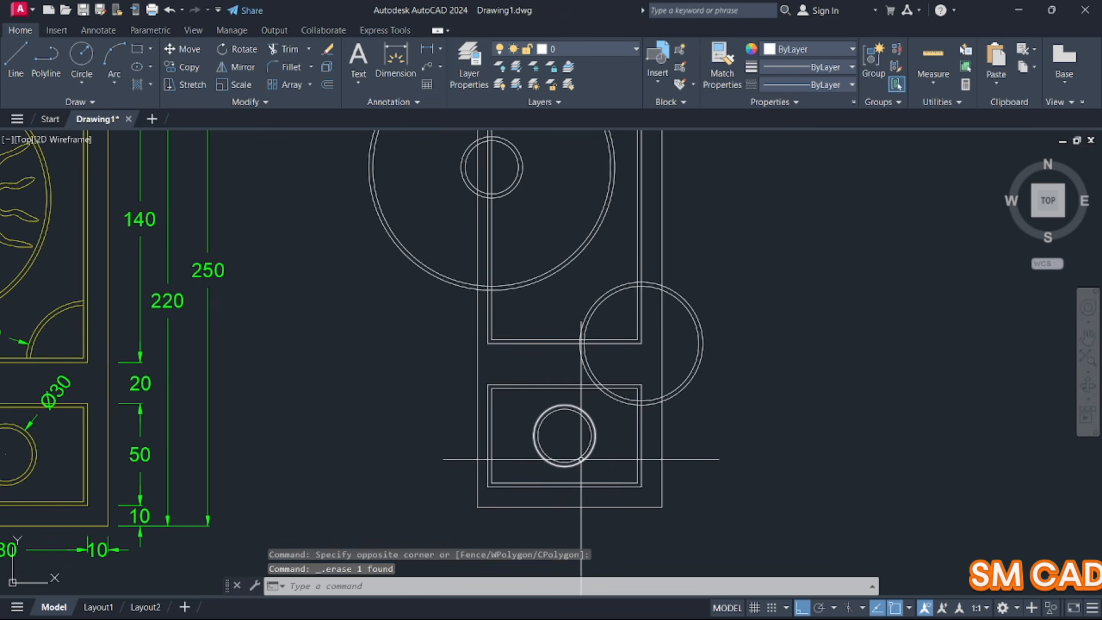
pyautogui.press('Escape')
pyautogui.press('Escape')
# Trim the two corner circles where they pass between the upper panel's inner and outer bottom lines
pyautogui.write('tr')
pyautogui.press('Return')
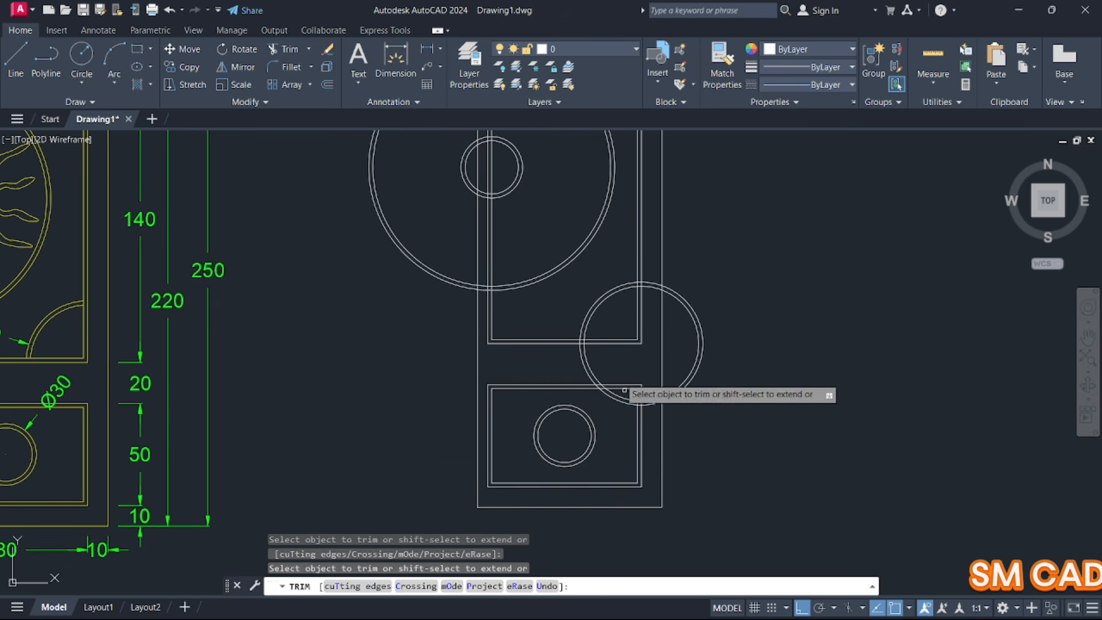
pyautogui.scroll(5, 575, 350)
pyautogui.click(575, 350)
pyautogui.click(512, 350)
pyautogui.scroll(-4, 539, 381)
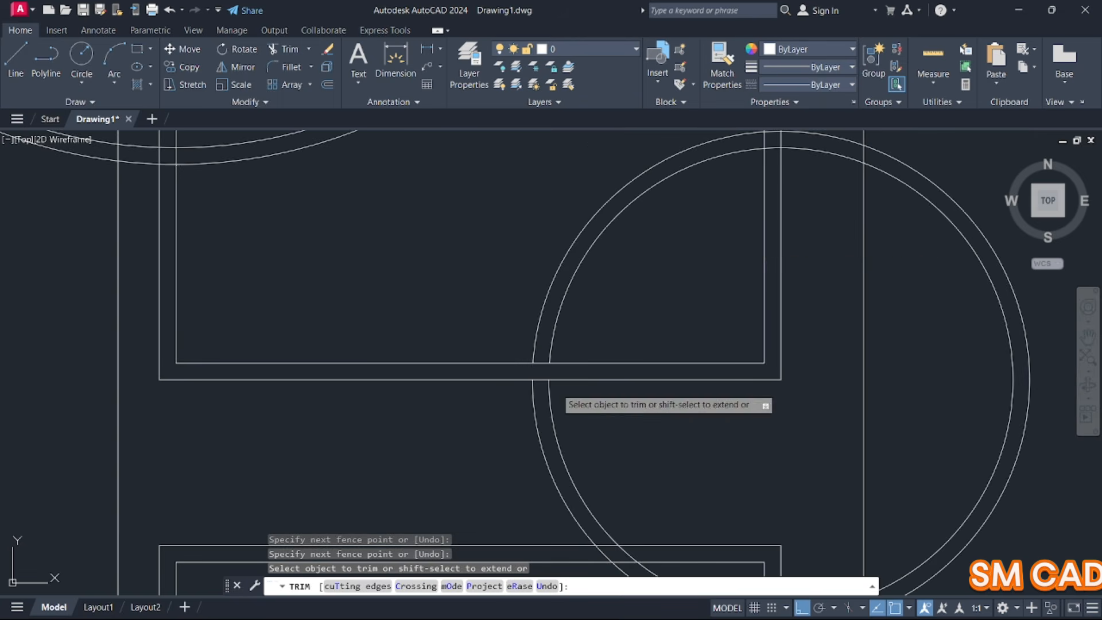
# Trim the tops of the two corner circles between the upper panel's inner and outer right verticals
pyautogui.moveTo(721, 249); pyautogui.dragTo(664, 432, button='middle')
pyautogui.scroll(4, 711, 338)
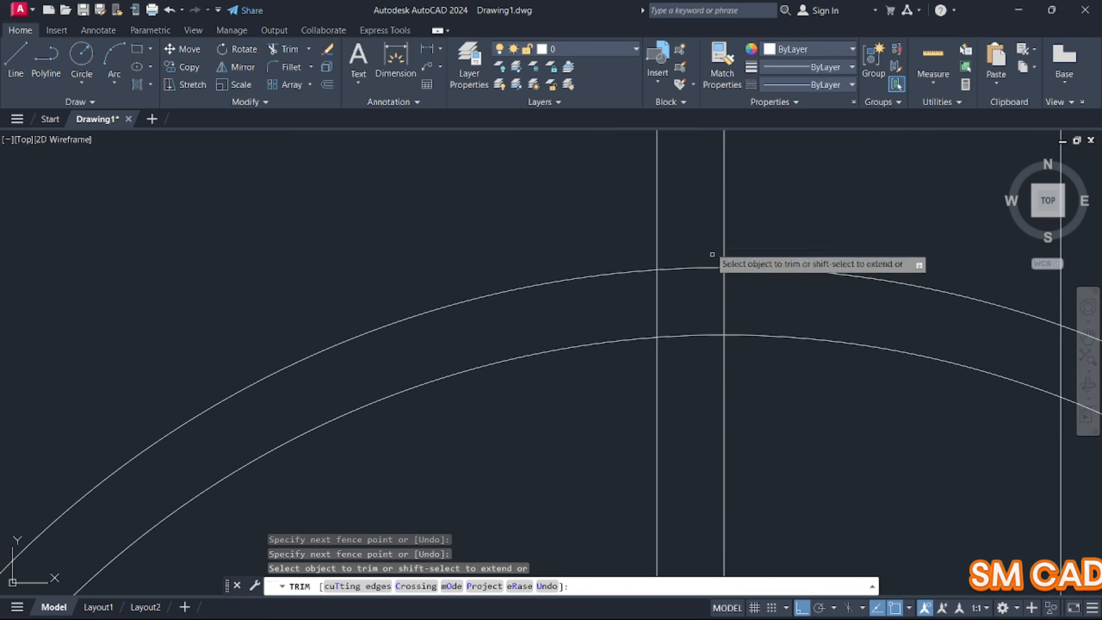
pyautogui.click(708, 258)
pyautogui.click(700, 374)
pyautogui.scroll(-5, 700, 375)
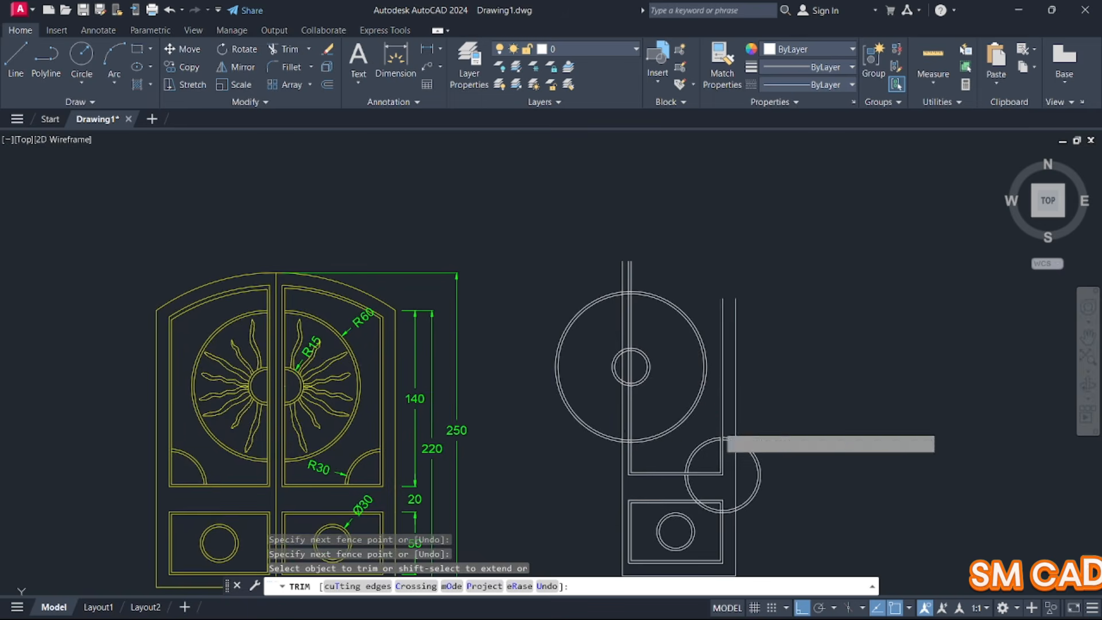
# Trim the bottoms of the two large sun circles between the upper panel's inner and outer left verticals
pyautogui.scroll(6, 666, 459)
pyautogui.scroll(5, 666, 469)
pyautogui.click(674, 443)
pyautogui.scroll(-3, 671, 468)
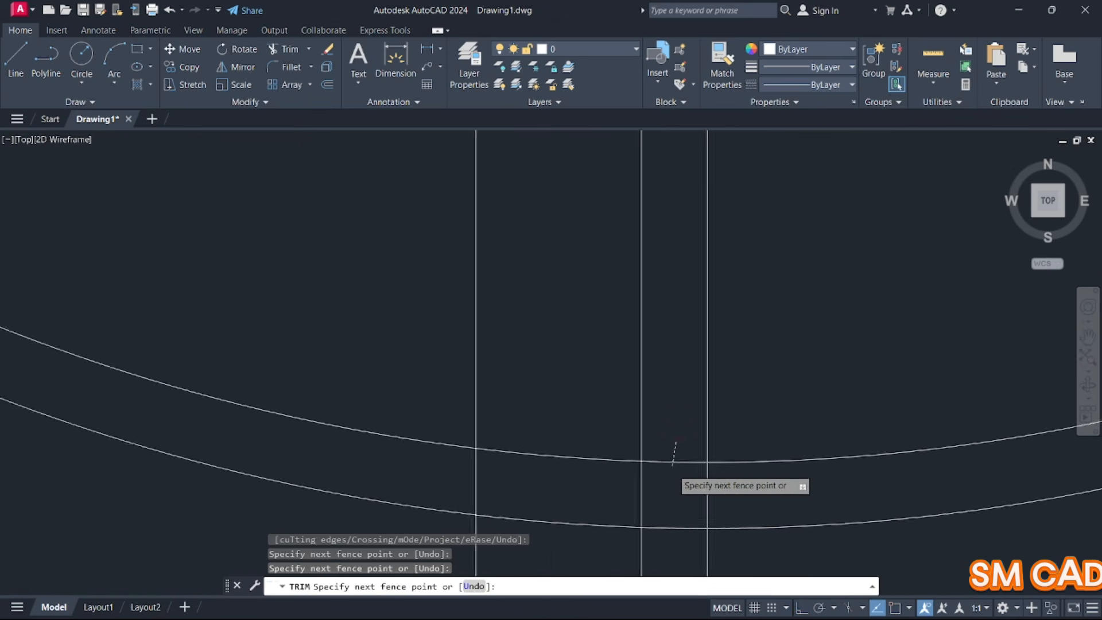
pyautogui.click(672, 519)
pyautogui.scroll(-4, 674, 510)
pyautogui.scroll(-4, 686, 442)
# Trim the two small sun circles at bottom and top where they pass between the upper panel's left verticals
pyautogui.scroll(7, 689, 459)
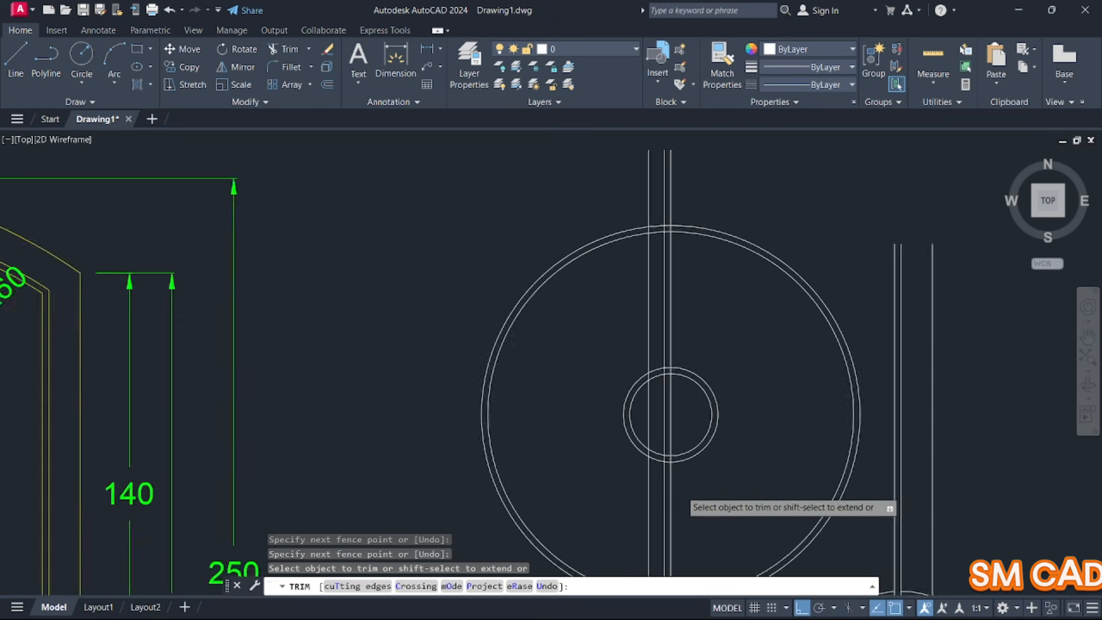
pyautogui.click(644, 395)
pyautogui.click(645, 428)
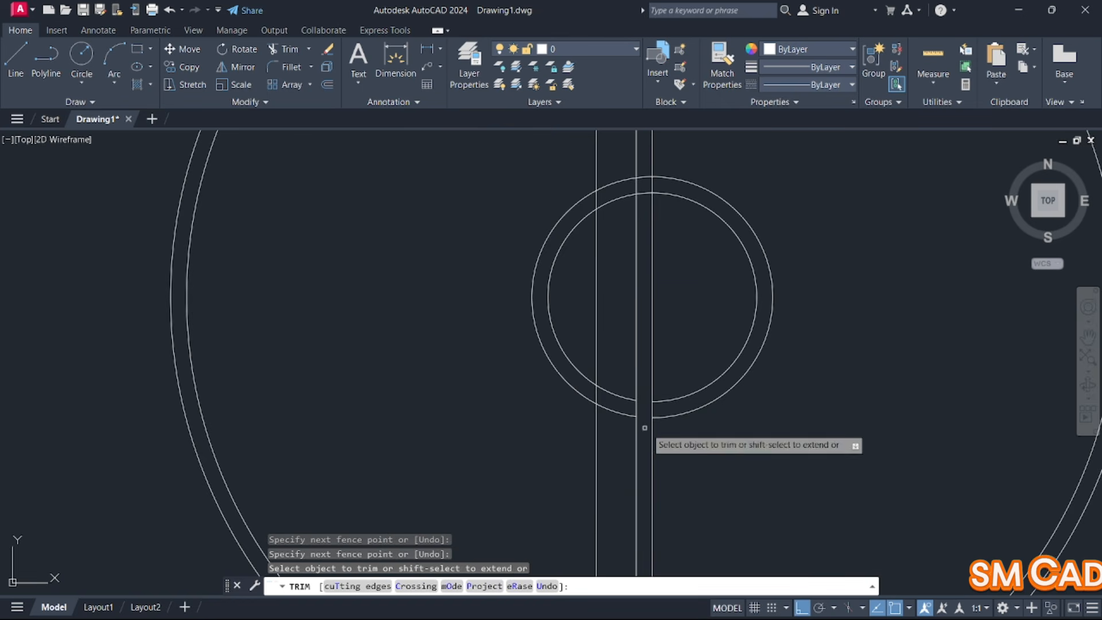
pyautogui.moveTo(679, 284); pyautogui.dragTo(674, 464, button='middle')
pyautogui.scroll(6, 648, 364)
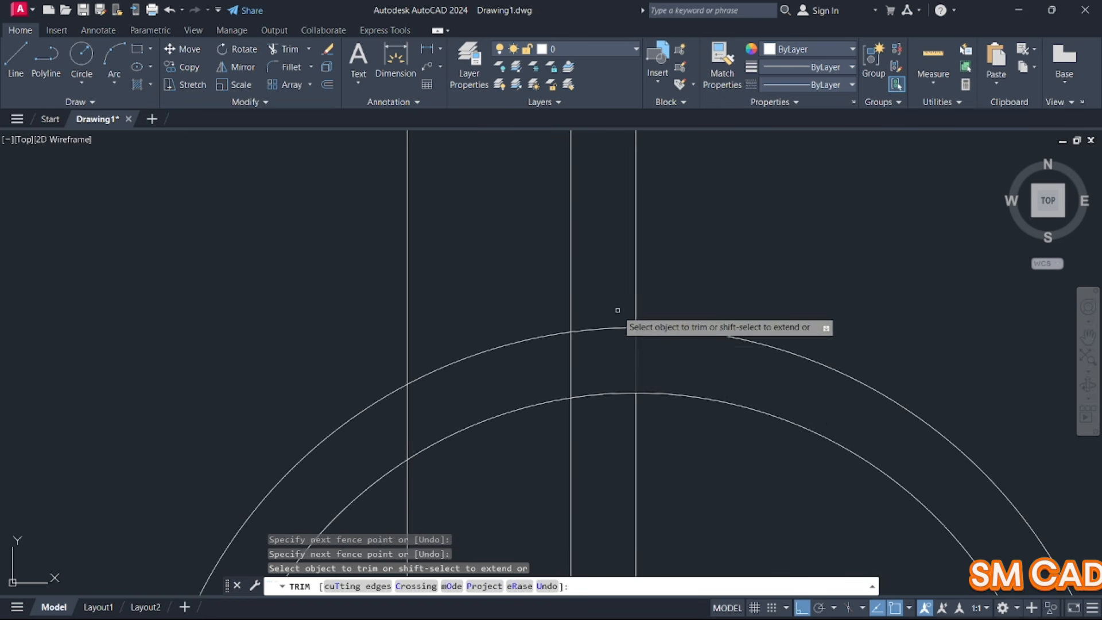
pyautogui.click(608, 396)
pyautogui.press('Return')
pyautogui.scroll(-5, 639, 439)
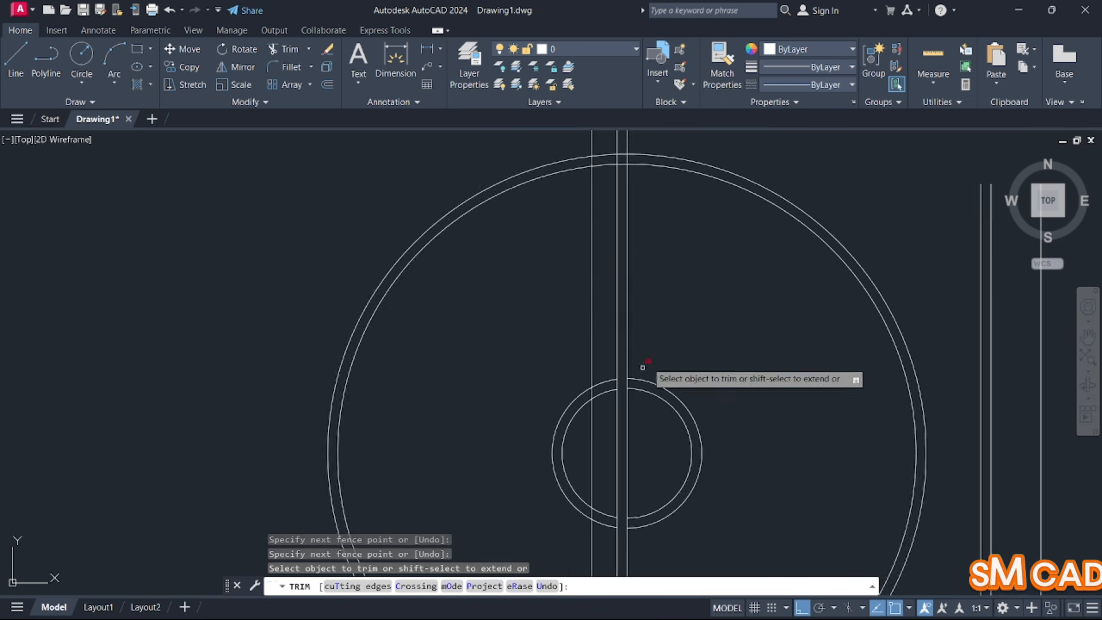
# Trim the tops of the two large sun circles between the upper panel's inner and outer left verticals
pyautogui.scroll(4, 645, 472)
pyautogui.scroll(5, 617, 264)
pyautogui.click(644, 279)
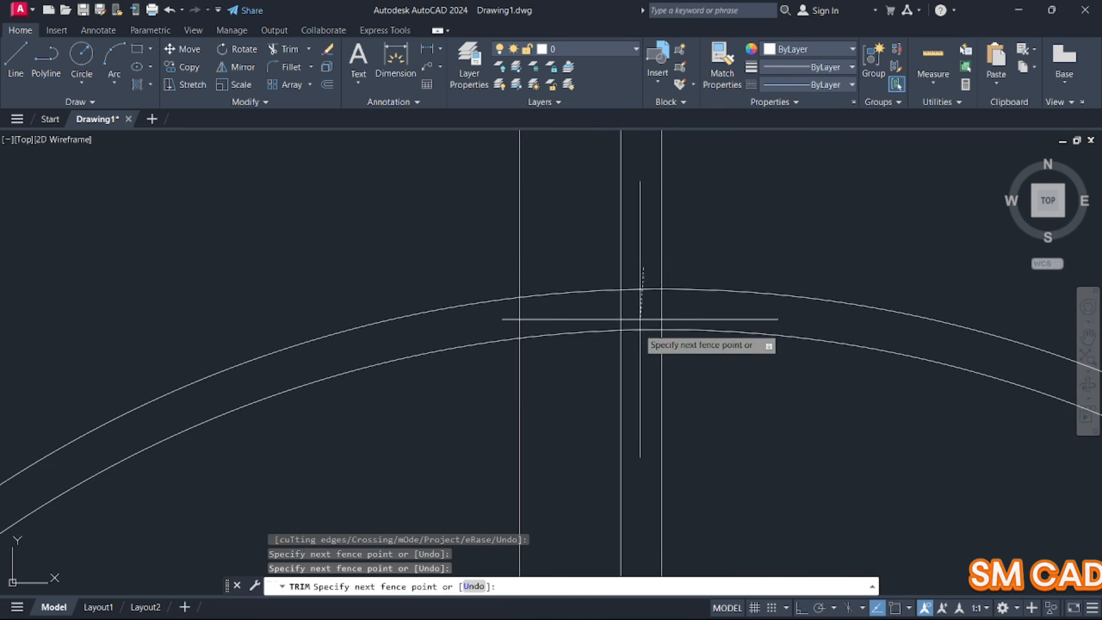
pyautogui.click(637, 356)
pyautogui.scroll(-8, 650, 379)
pyautogui.moveTo(673, 403); pyautogui.dragTo(655, 283, button='middle')
pyautogui.press('Escape')
pyautogui.press('Escape')
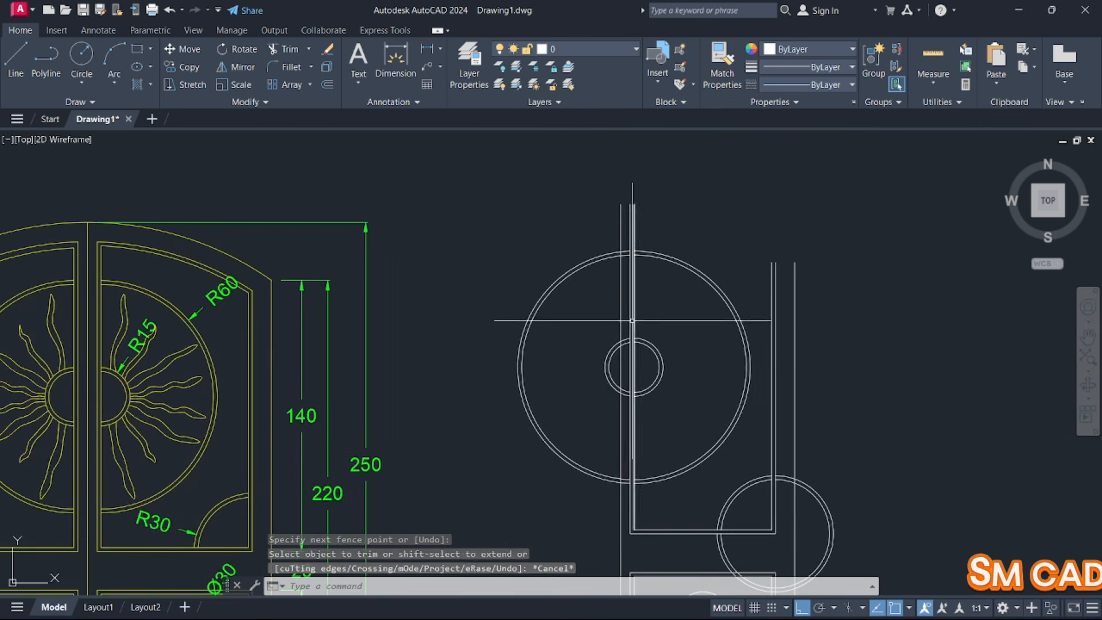
# Erase the leftover left halves of the small and large double sun circles outside the upper panel
pyautogui.scroll(6, 620, 362)
pyautogui.click(534, 381)
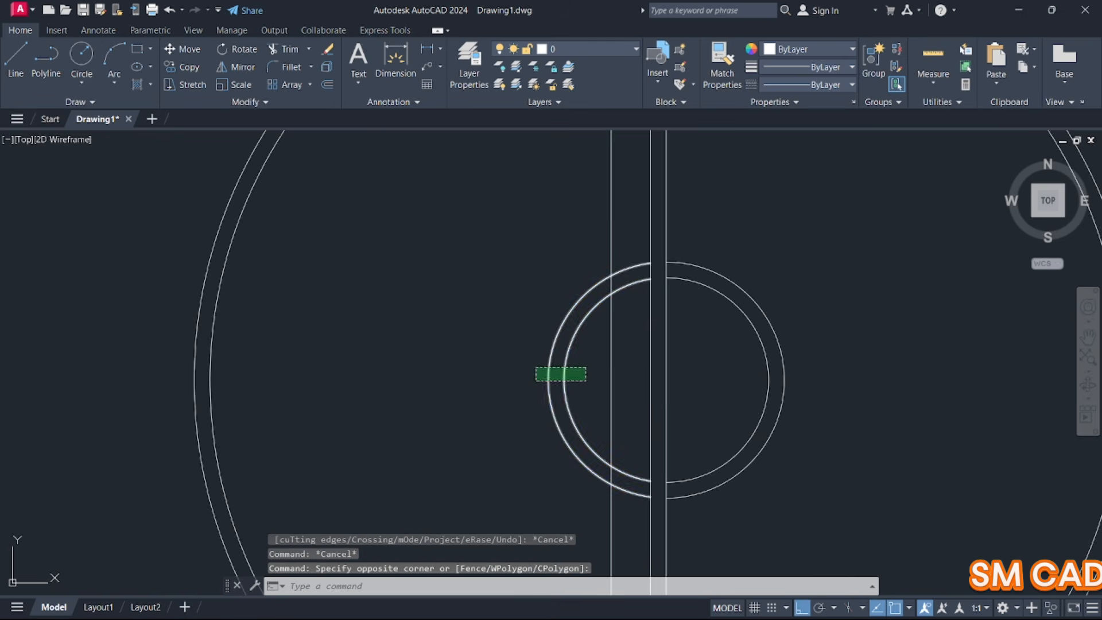
pyautogui.scroll(-6, 564, 405)
pyautogui.press('Delete')
pyautogui.click(534, 381)
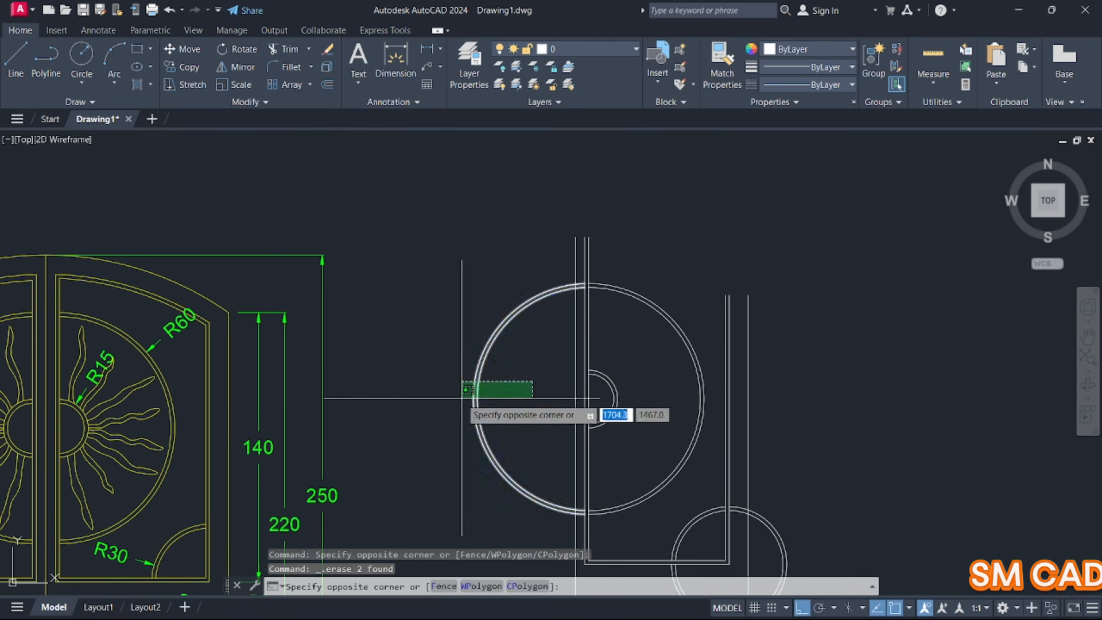
pyautogui.click(461, 398)
pyautogui.press('Delete')
# Erase the two corner circle remnants outside the upper panel, keeping only the quarter arcs inside its lower right corner
pyautogui.moveTo(608, 400); pyautogui.dragTo(528, 205, button='middle')
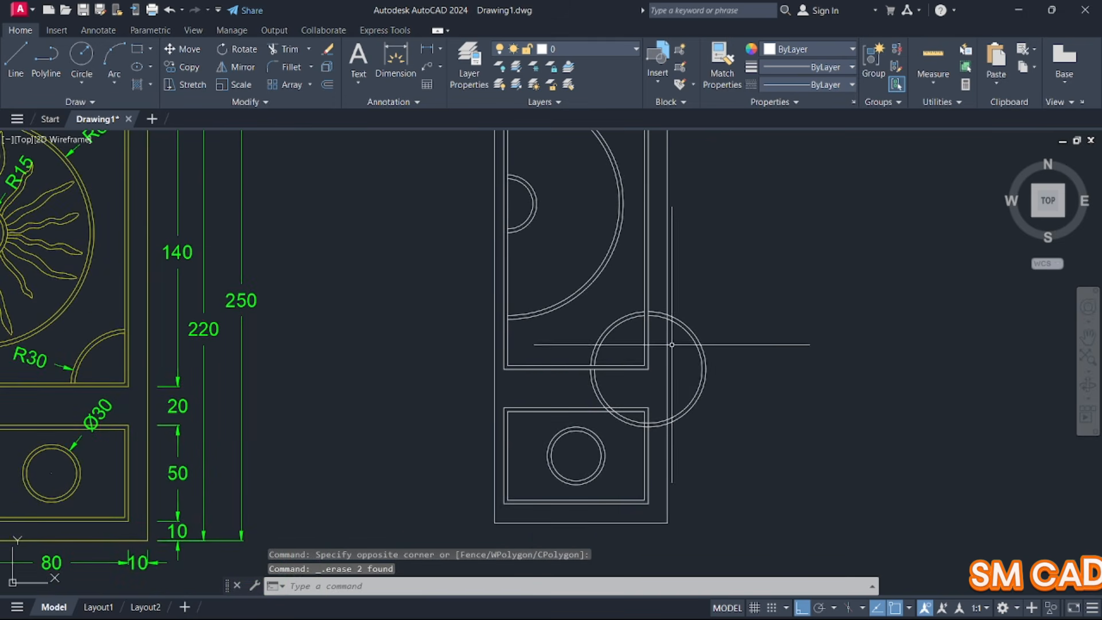
pyautogui.click(730, 360)
pyautogui.click(697, 376)
pyautogui.press('Delete')
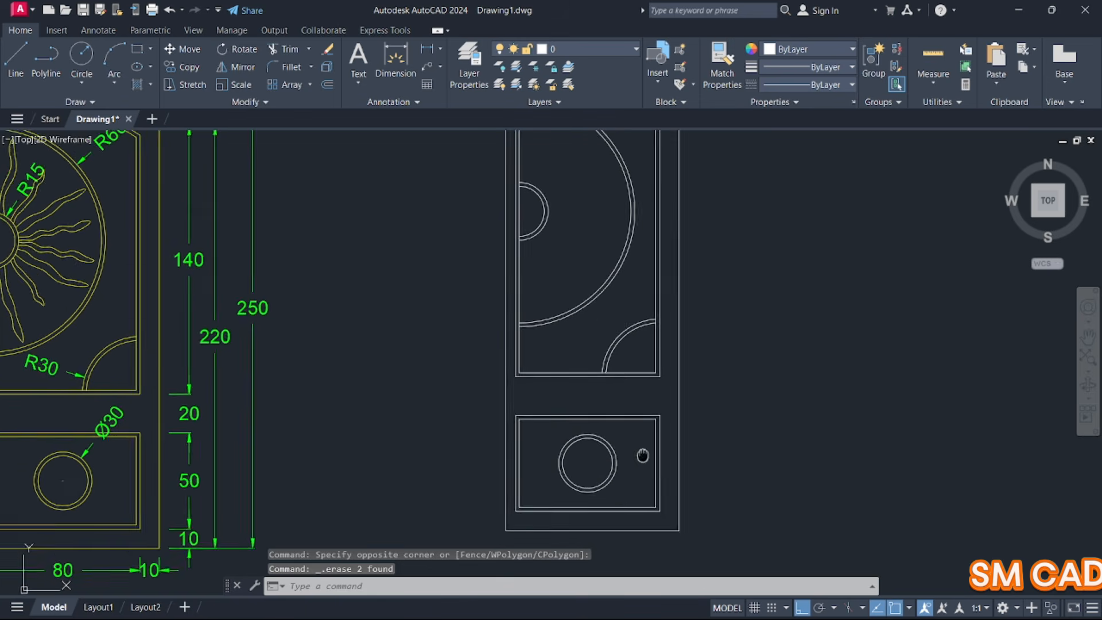
# With Ortho off, draw a wavy fit spline from the top of the small outer sun arc up to a tip just inside the large arc
pyautogui.moveTo(643, 455); pyautogui.dragTo(704, 509, button='middle')
pyautogui.moveTo(659, 327); pyautogui.dragTo(677, 407, button='middle')
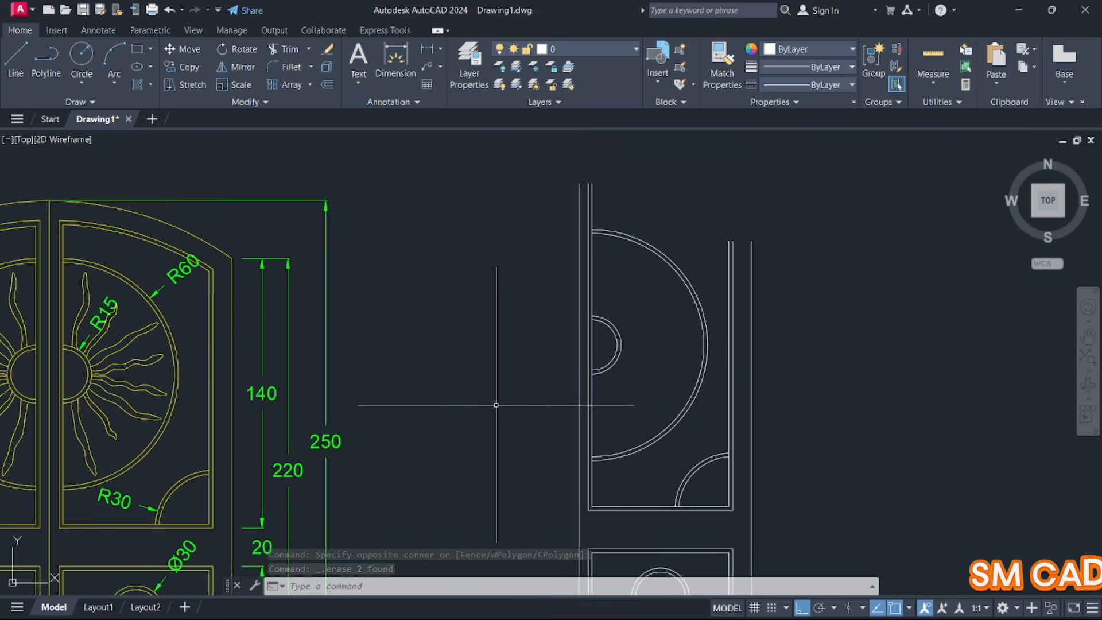
pyautogui.moveTo(402, 412); pyautogui.dragTo(538, 401, button='middle')
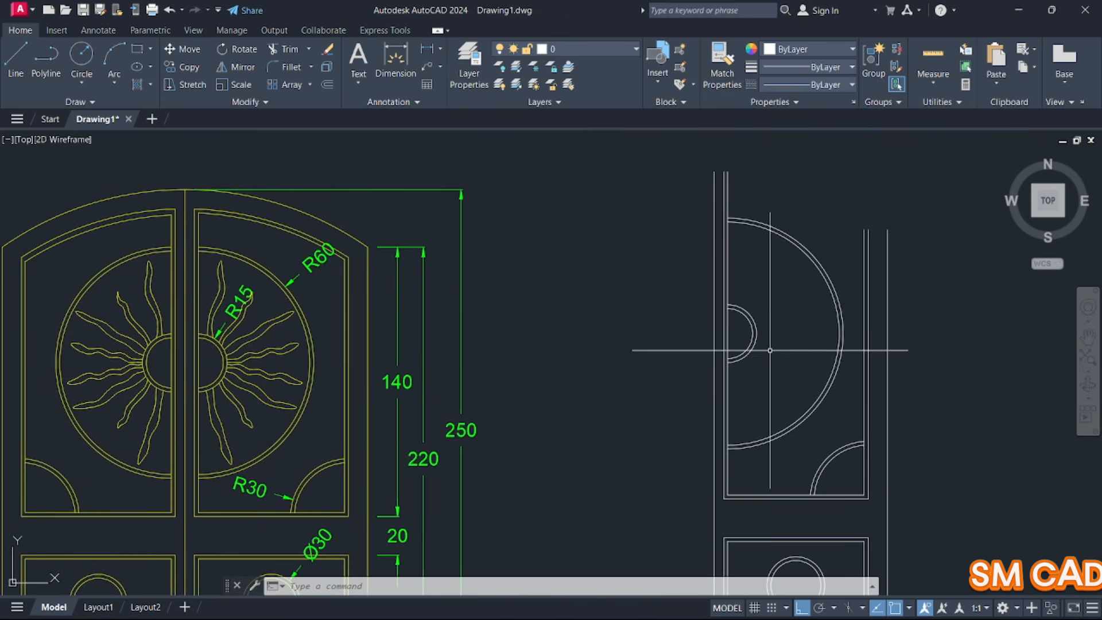
pyautogui.moveTo(770, 350); pyautogui.dragTo(654, 385, button='middle')
pyautogui.press('Escape')
pyautogui.press('Escape')
pyautogui.press('Escape')
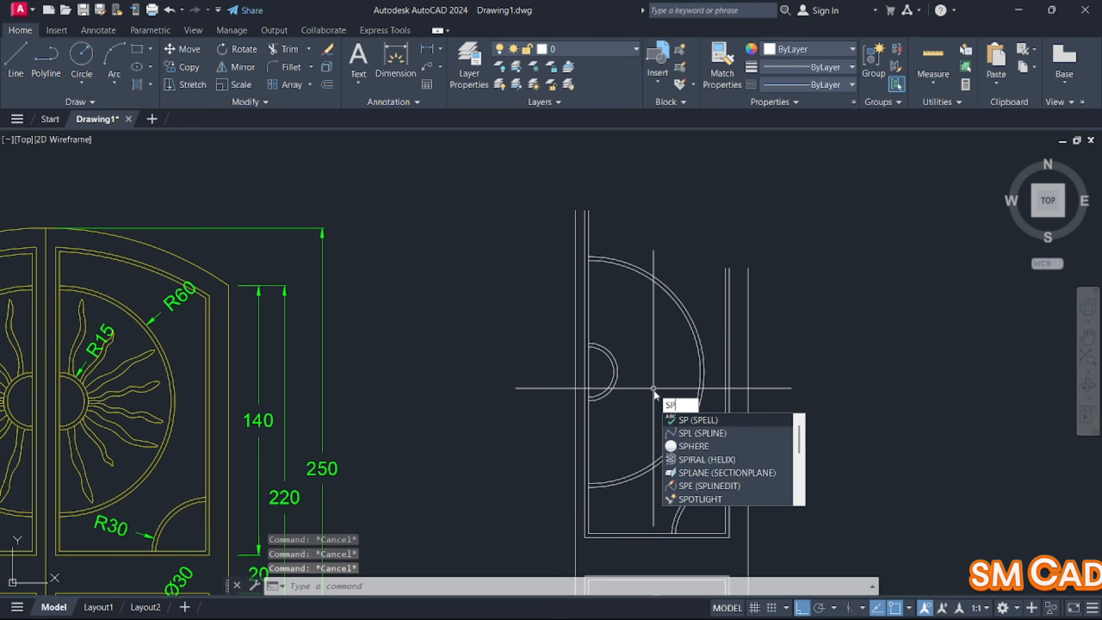
pyautogui.write('l')
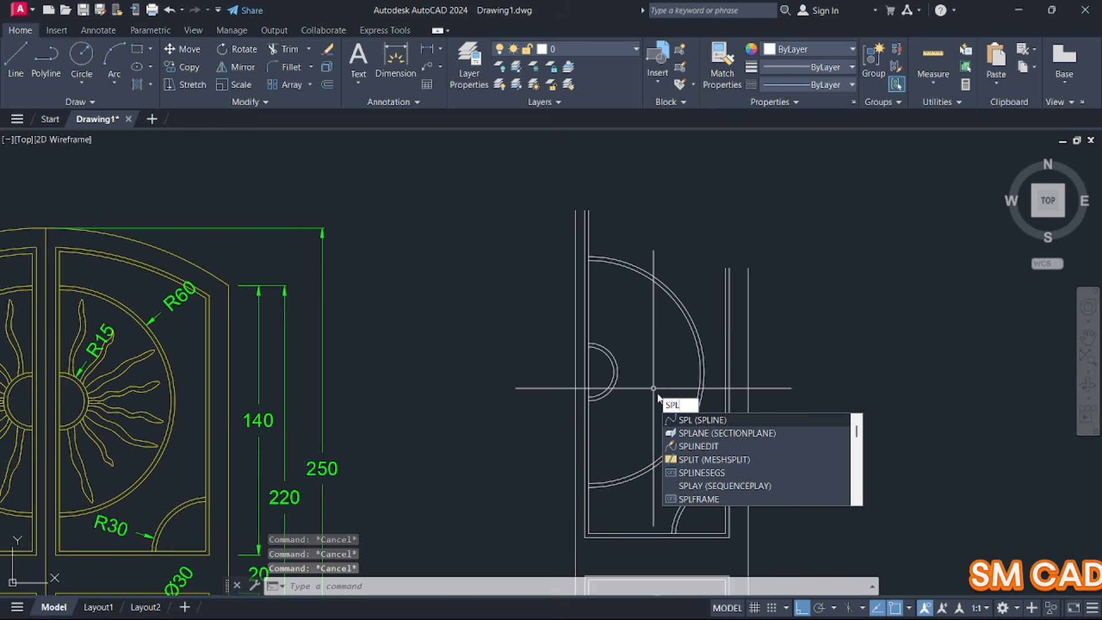
pyautogui.click(723, 421)
pyautogui.scroll(5, 602, 390)
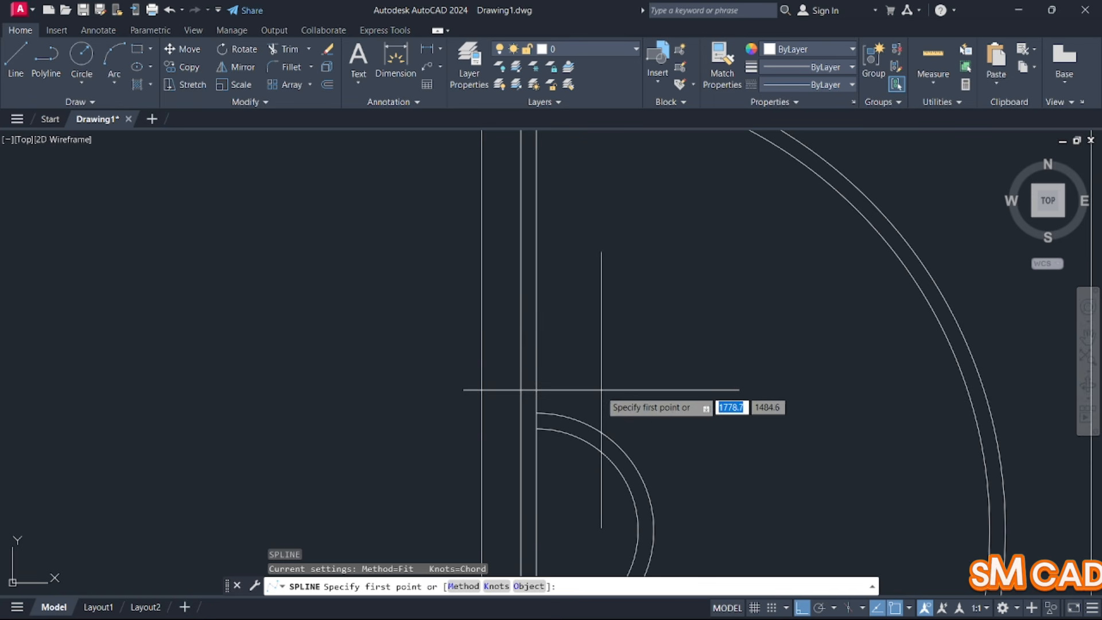
pyautogui.click(570, 413)
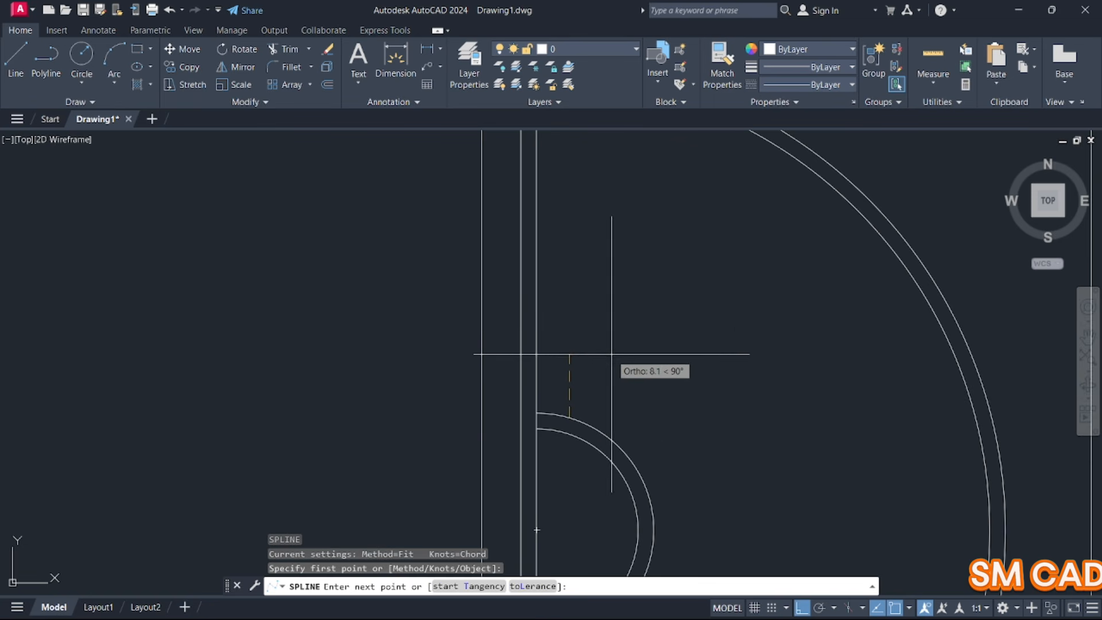
pyautogui.click(802, 607)
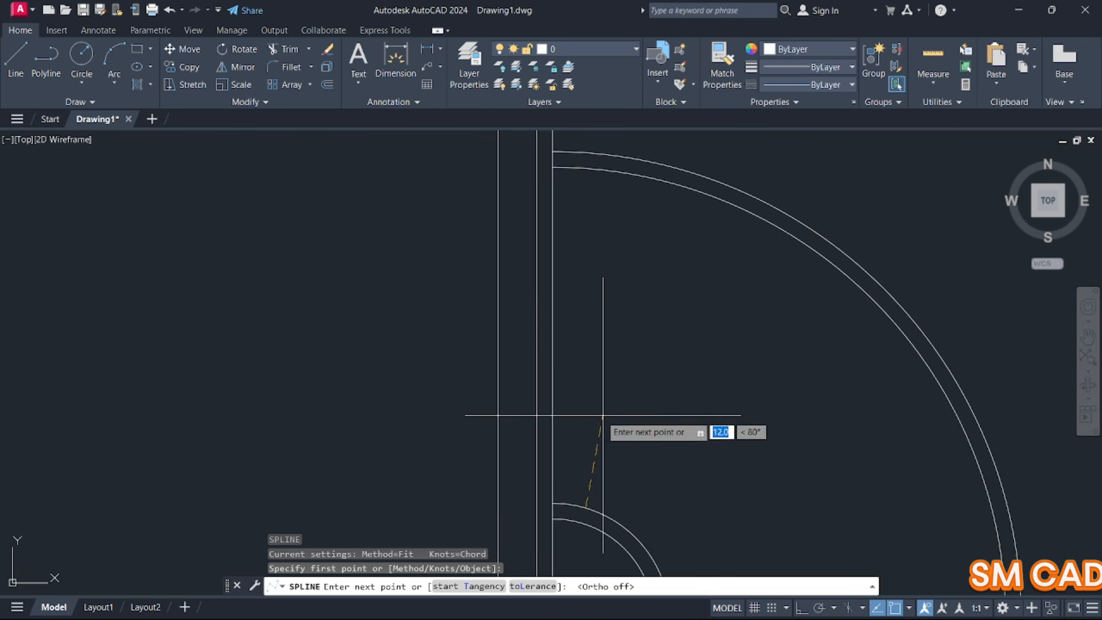
pyautogui.click(598, 409)
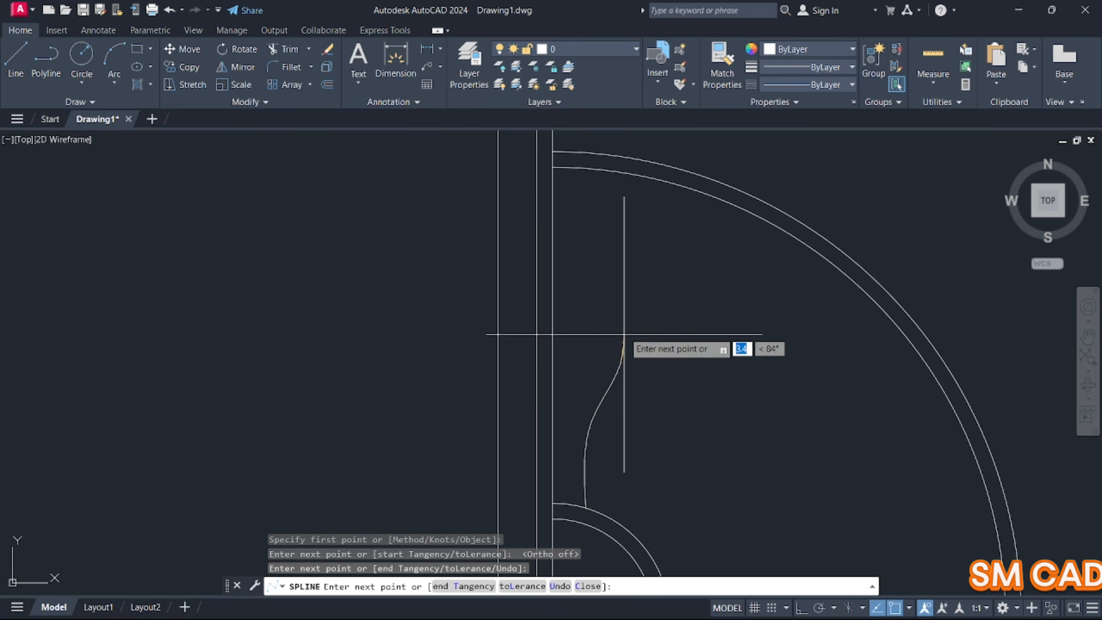
pyautogui.click(623, 296)
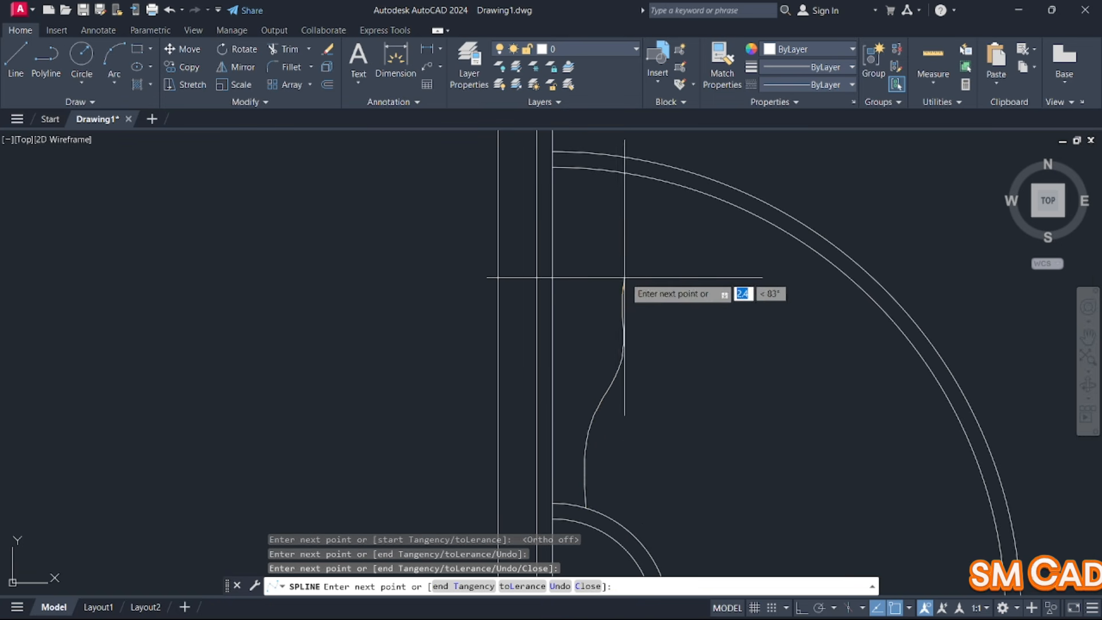
pyautogui.click(648, 232)
pyautogui.click(678, 204)
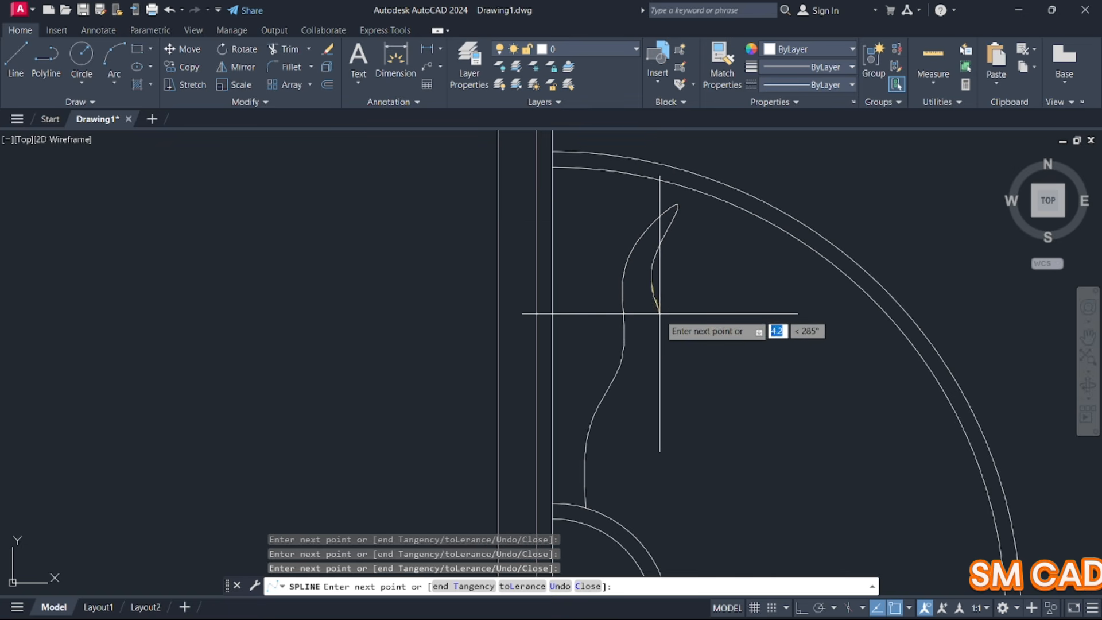
# Continue the spline from the tip in a matching wave back down to the small outer sun arc, completing the first ray
pyautogui.click(650, 357)
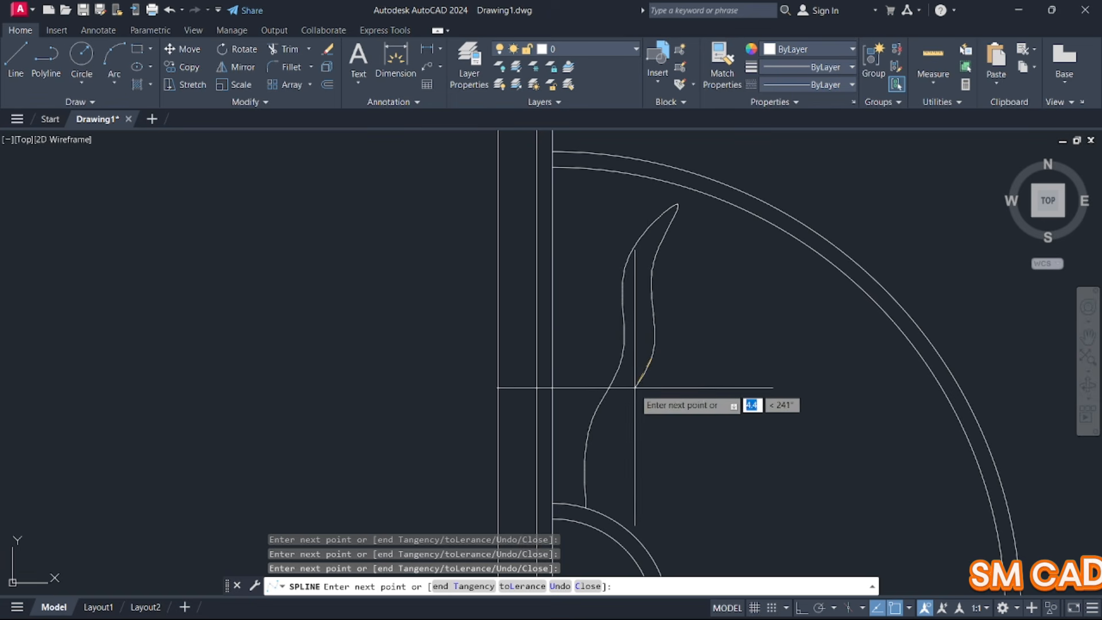
pyautogui.click(613, 446)
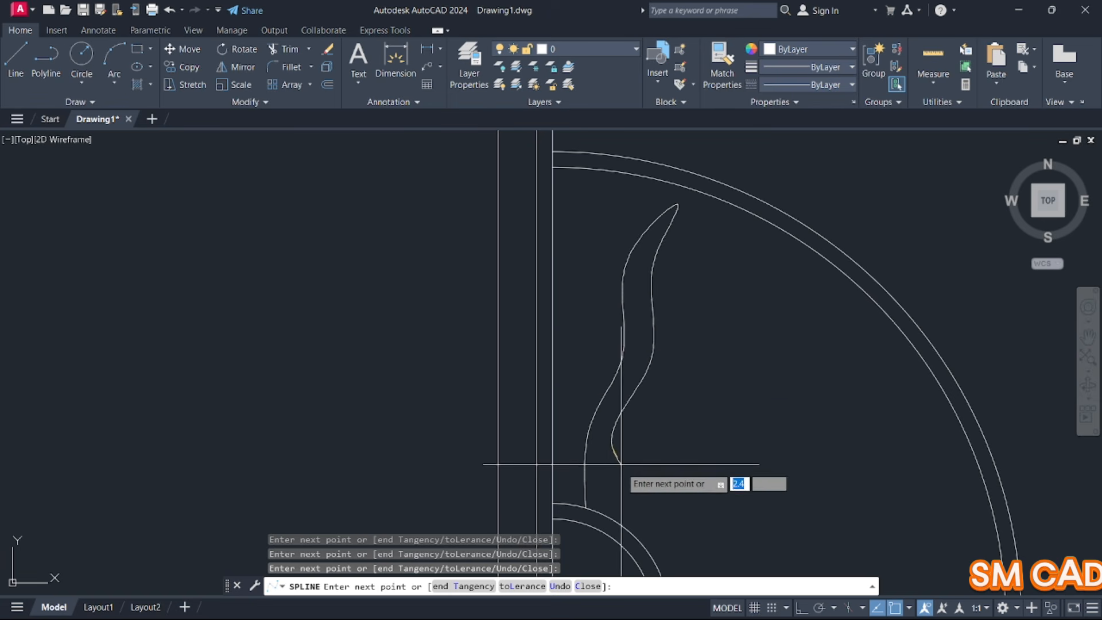
pyautogui.click(612, 481)
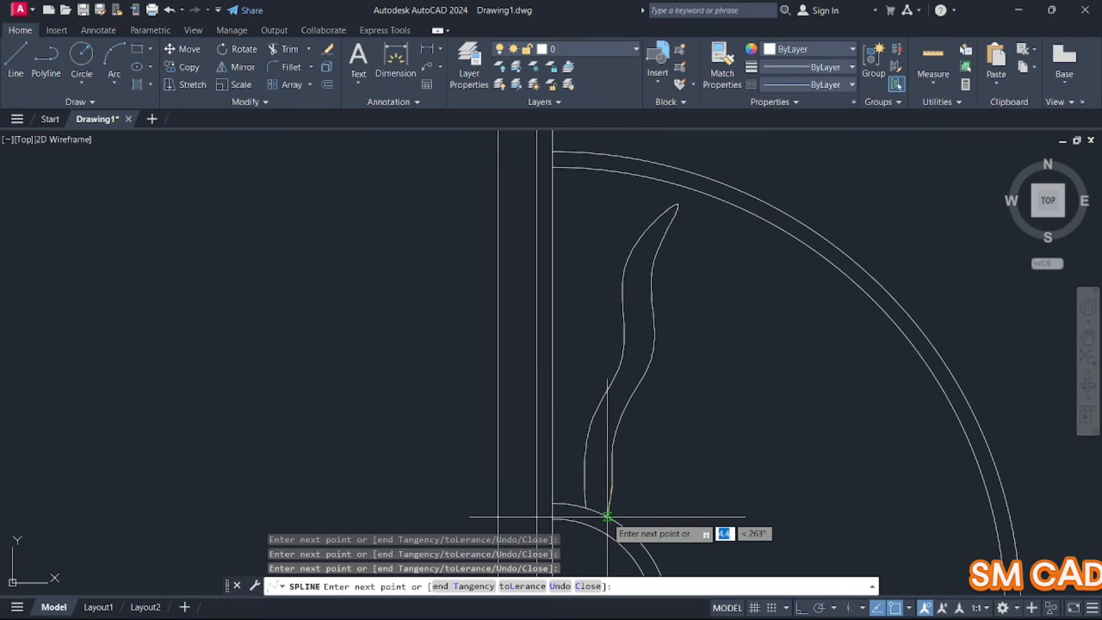
pyautogui.click(609, 516)
pyautogui.press('Return')
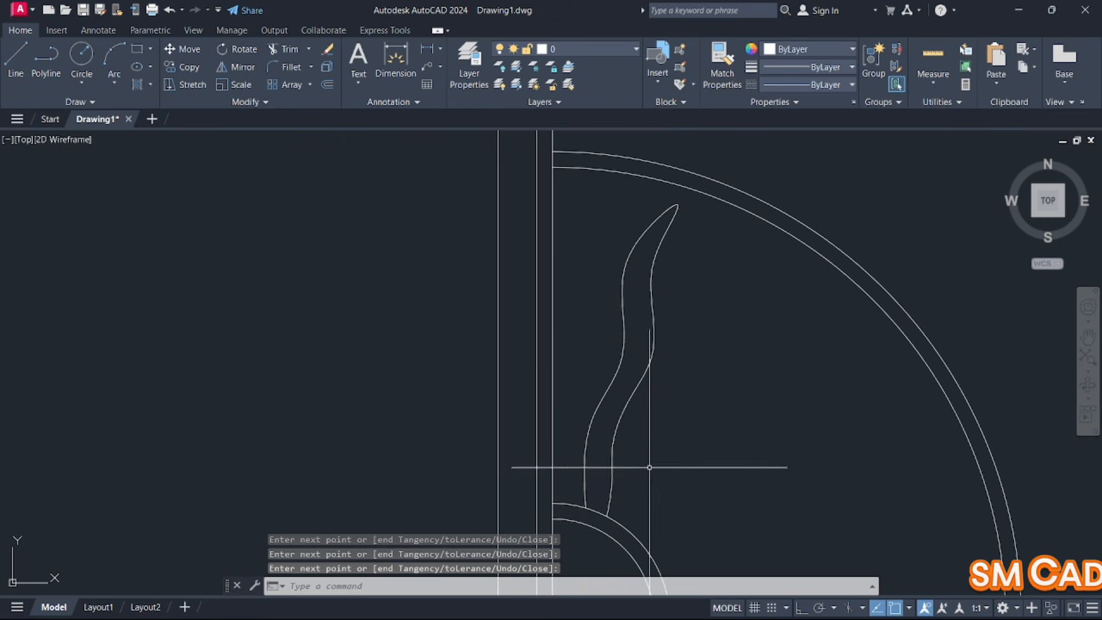
# Draw a second, shorter wavy spline ray beside the first, starting and ending on the small outer sun arc
pyautogui.scroll(-3, 650, 463)
pyautogui.press('Return')
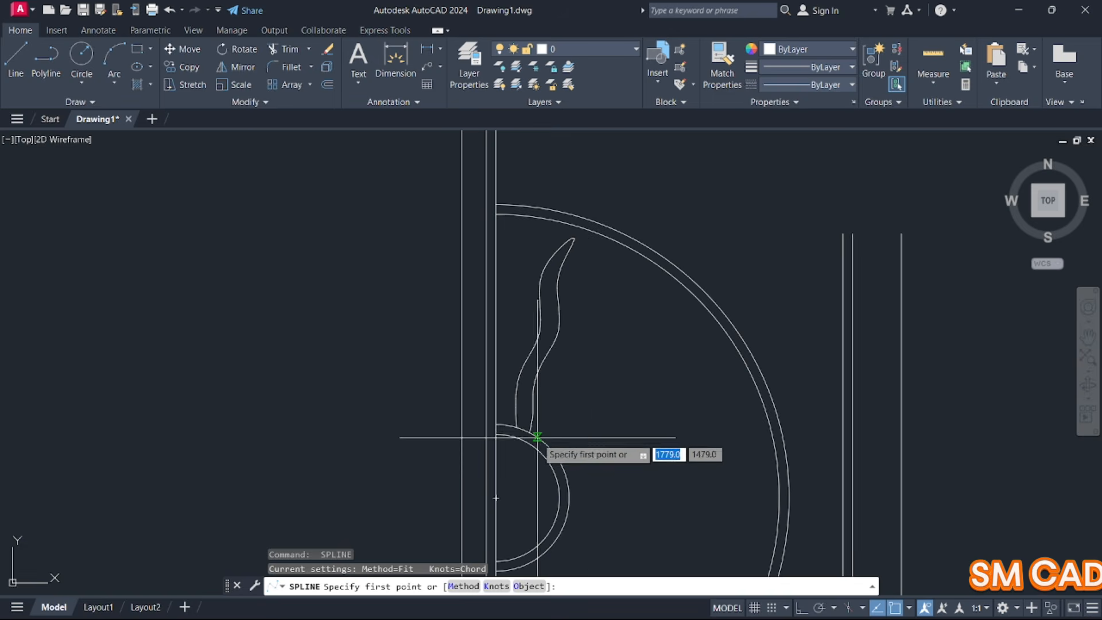
pyautogui.click(542, 441)
pyautogui.scroll(4, 552, 419)
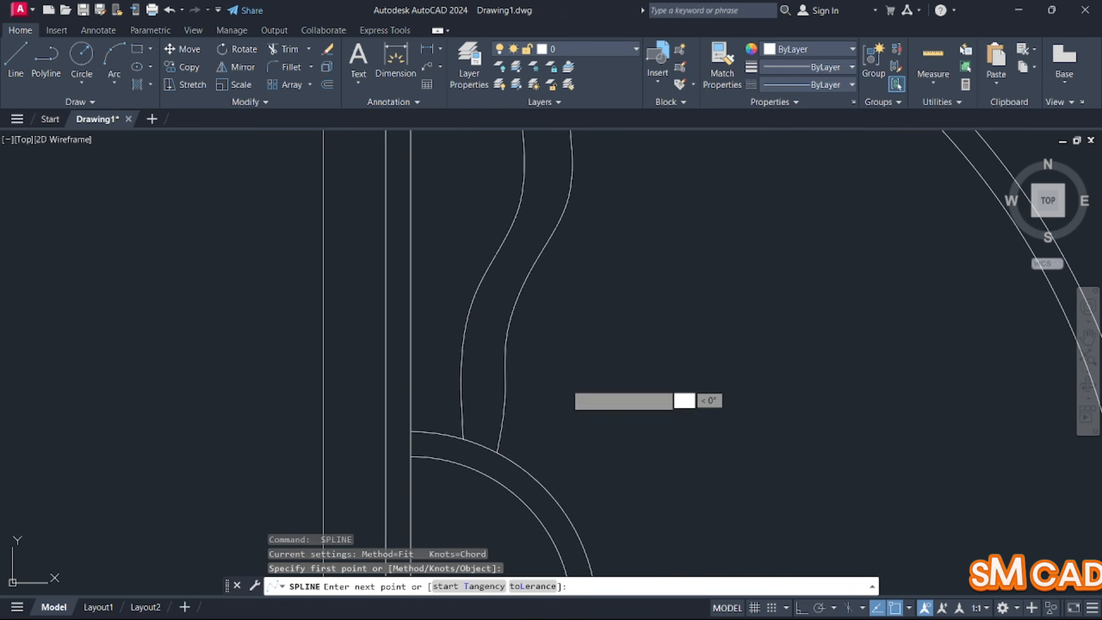
pyautogui.scroll(-4, 615, 362)
pyautogui.click(605, 348)
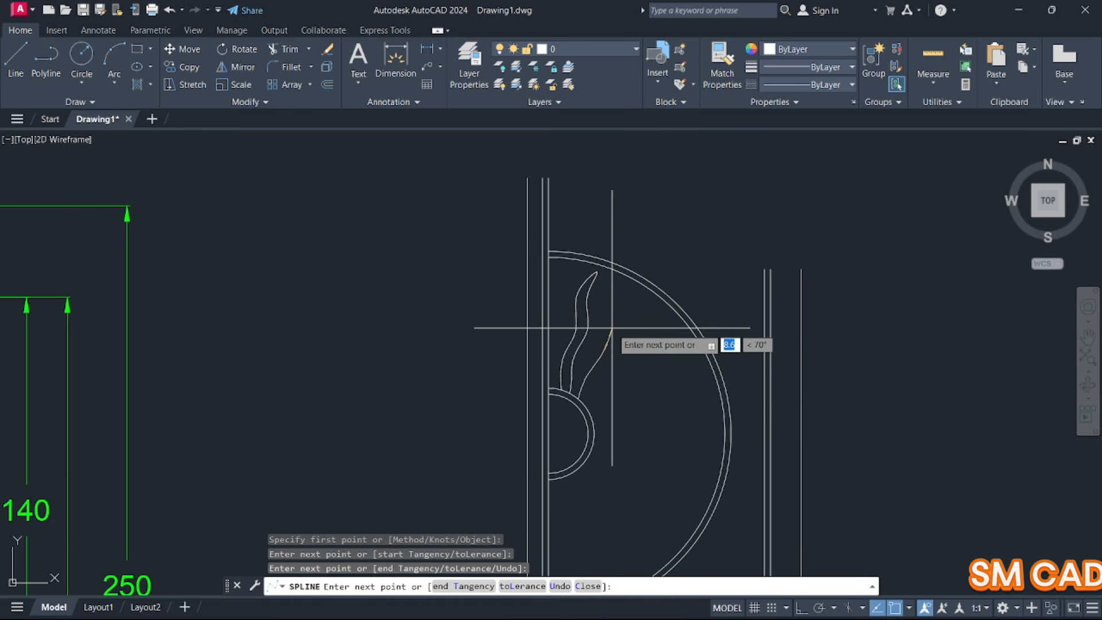
pyautogui.click(612, 328)
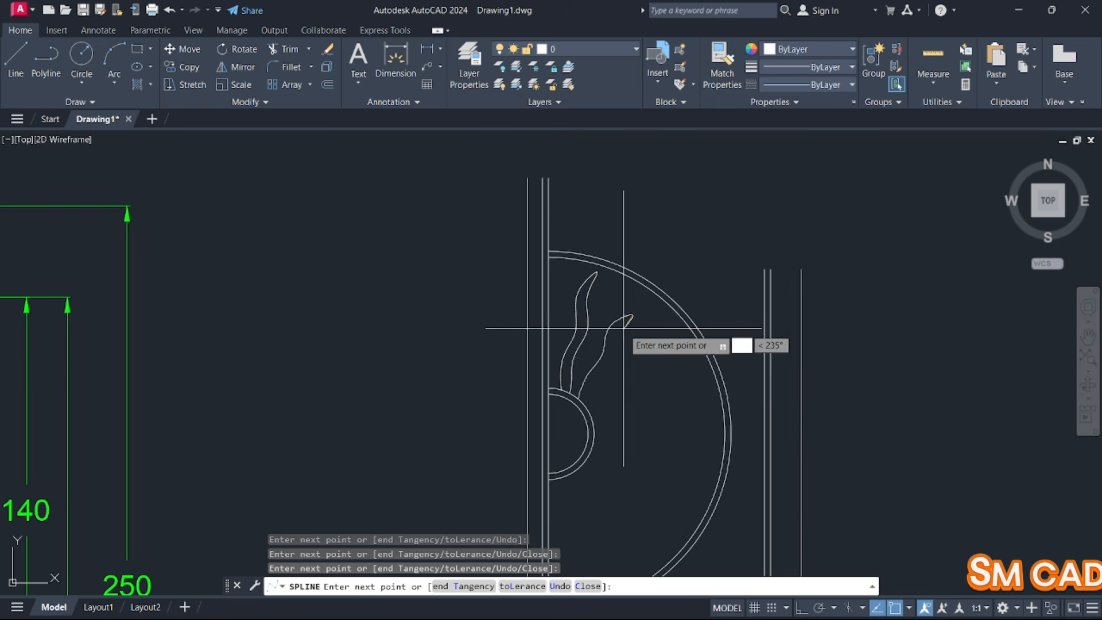
pyautogui.scroll(2, 623, 329)
pyautogui.click(617, 329)
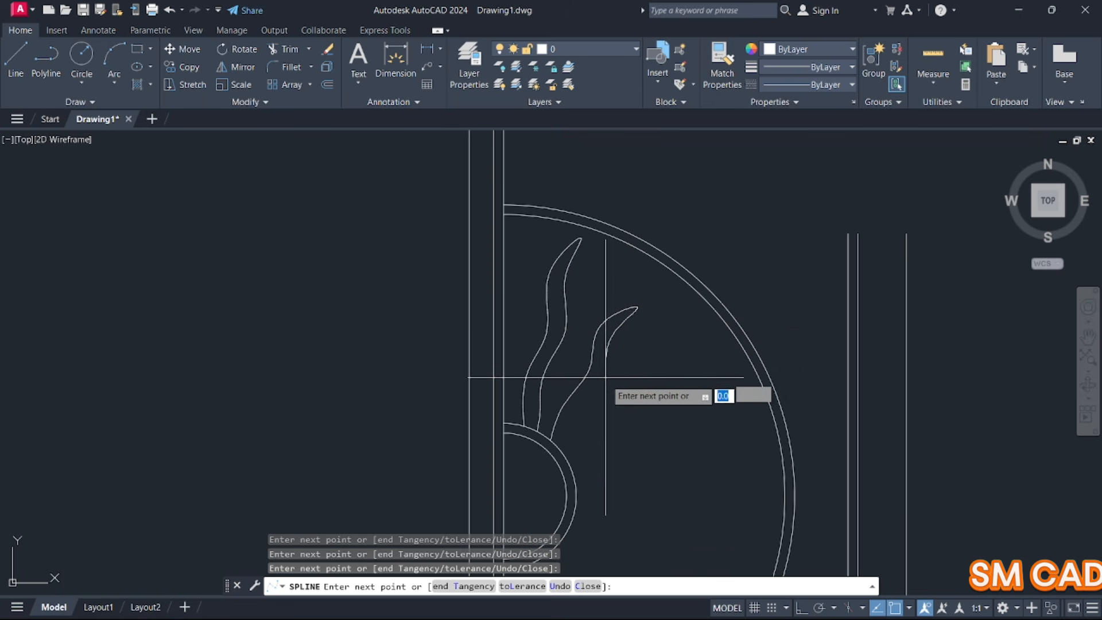
pyautogui.click(569, 425)
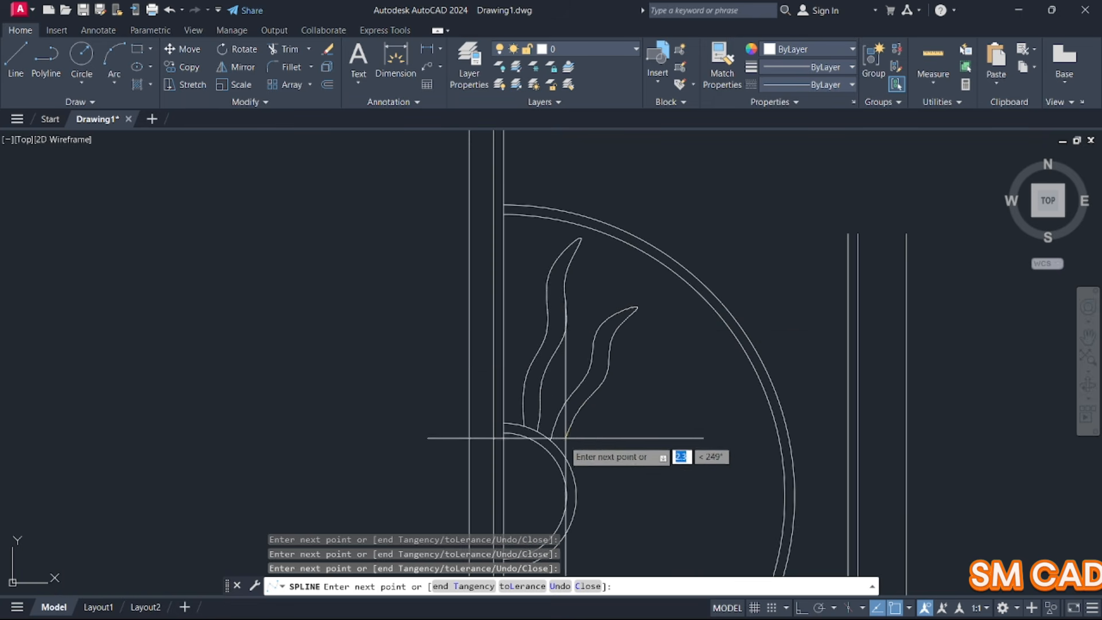
pyautogui.press('Return')
# Draw a third wavy spline ray below the second, reaching up and right toward the large arc and back to the small one
pyautogui.press('Return')
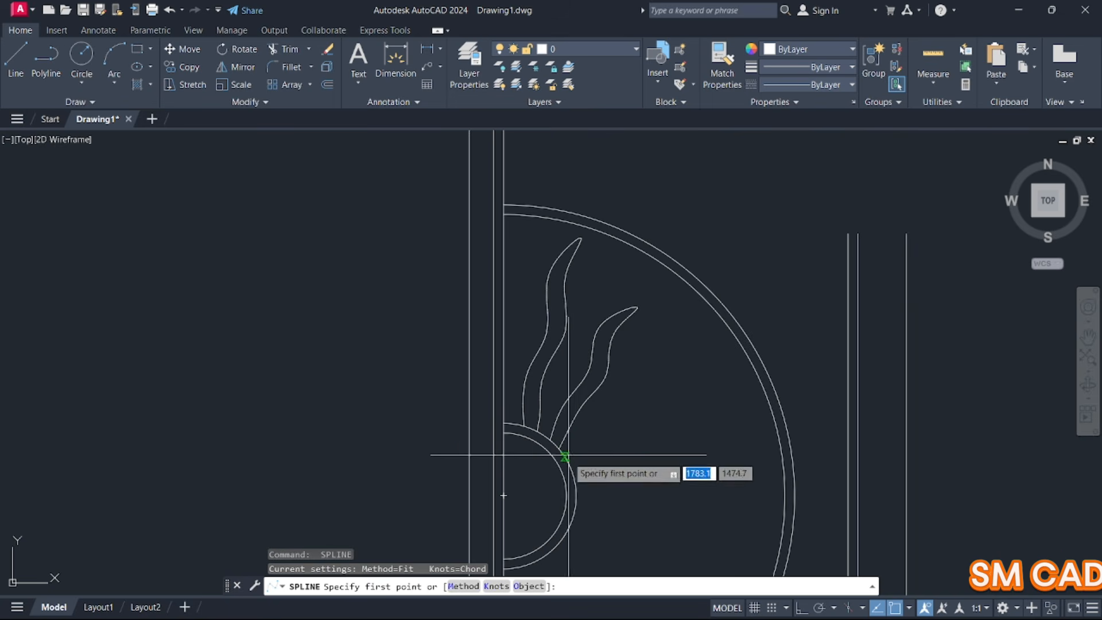
pyautogui.click(566, 458)
pyautogui.click(606, 419)
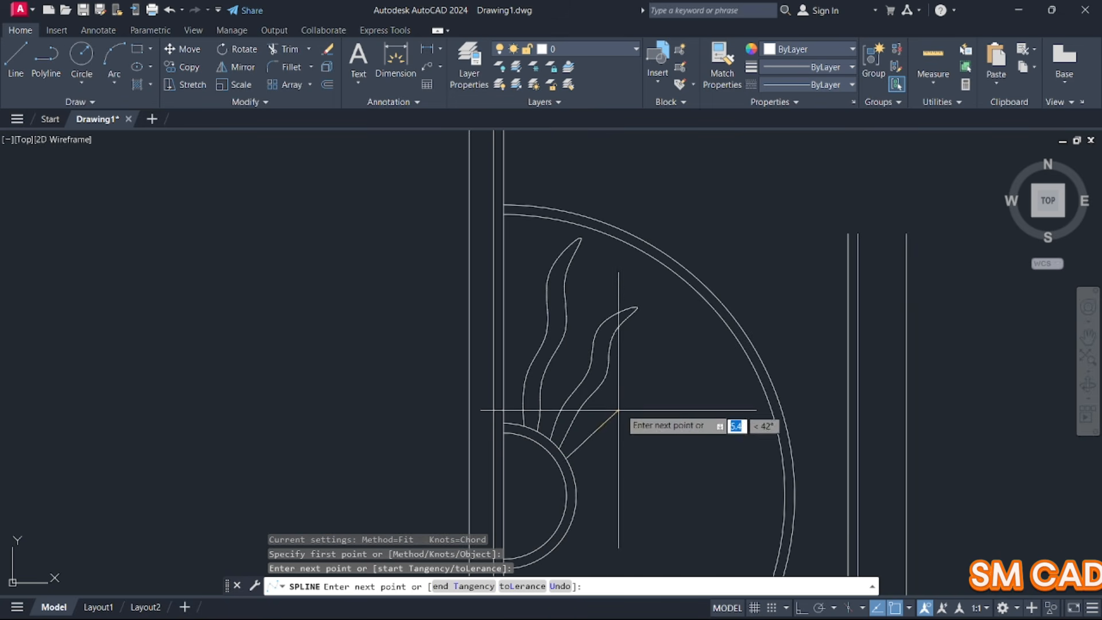
pyautogui.click(634, 377)
pyautogui.click(650, 357)
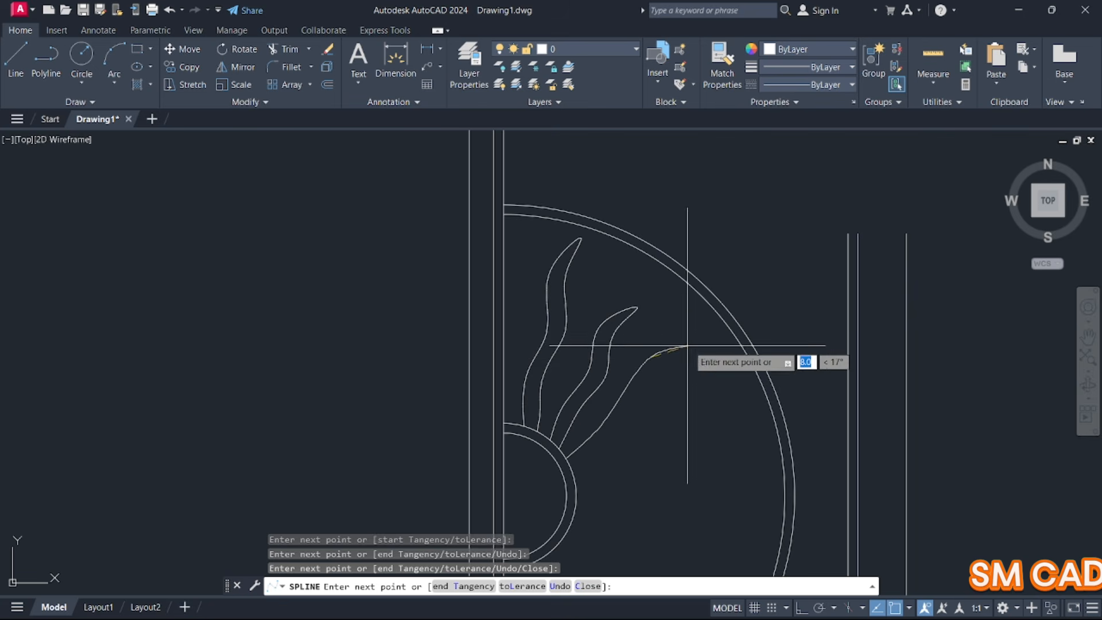
pyautogui.click(692, 340)
pyautogui.click(717, 337)
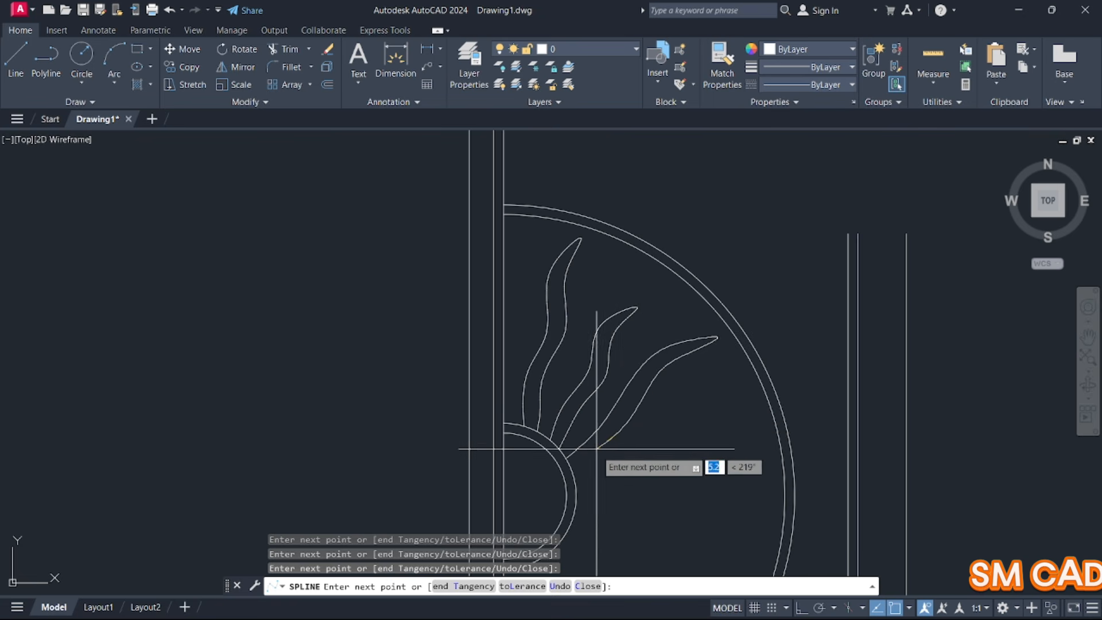
pyautogui.click(571, 468)
pyautogui.press('Return')
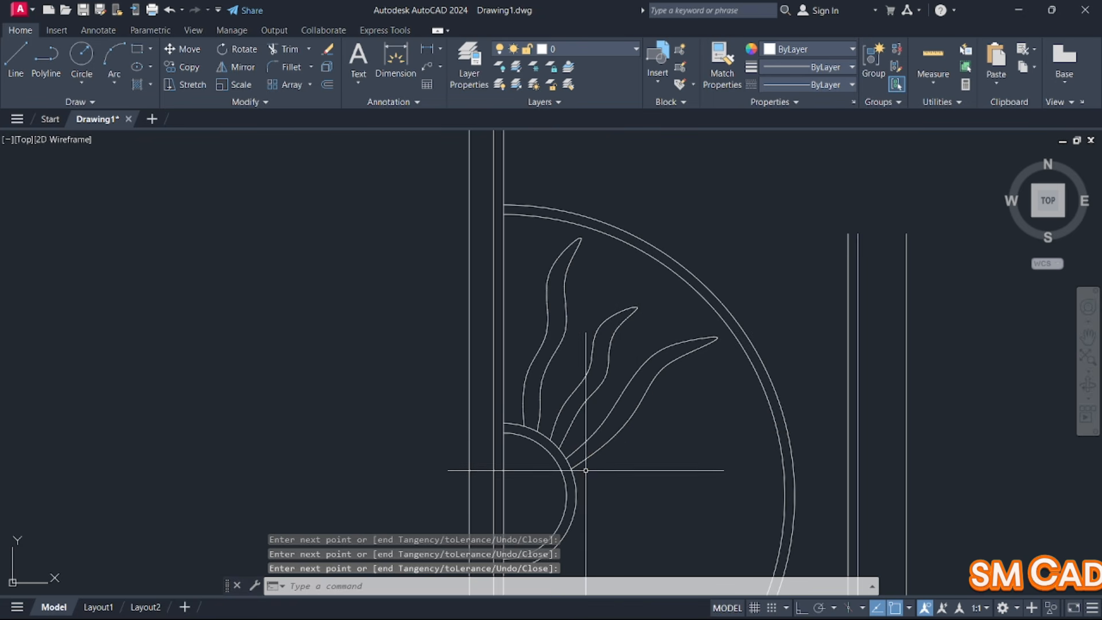
# Draw a fourth wavy spline ray below the third, running from the small outer sun arc toward the large arc and back
pyautogui.scroll(3, 611, 476)
pyautogui.press('Return')
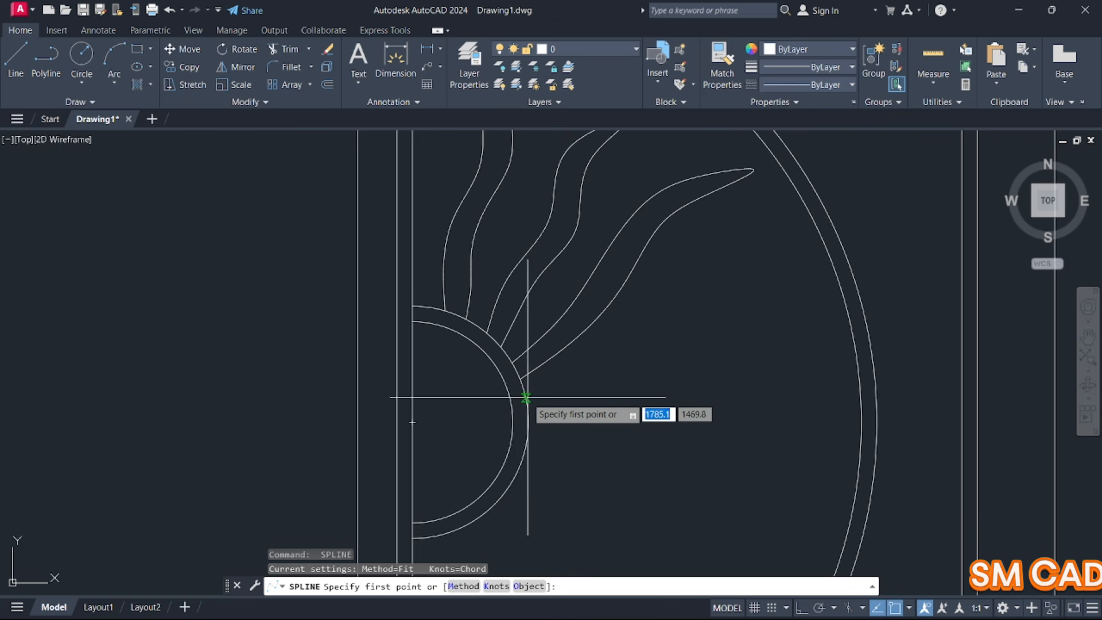
pyautogui.click(526, 397)
pyautogui.click(603, 367)
pyautogui.click(644, 334)
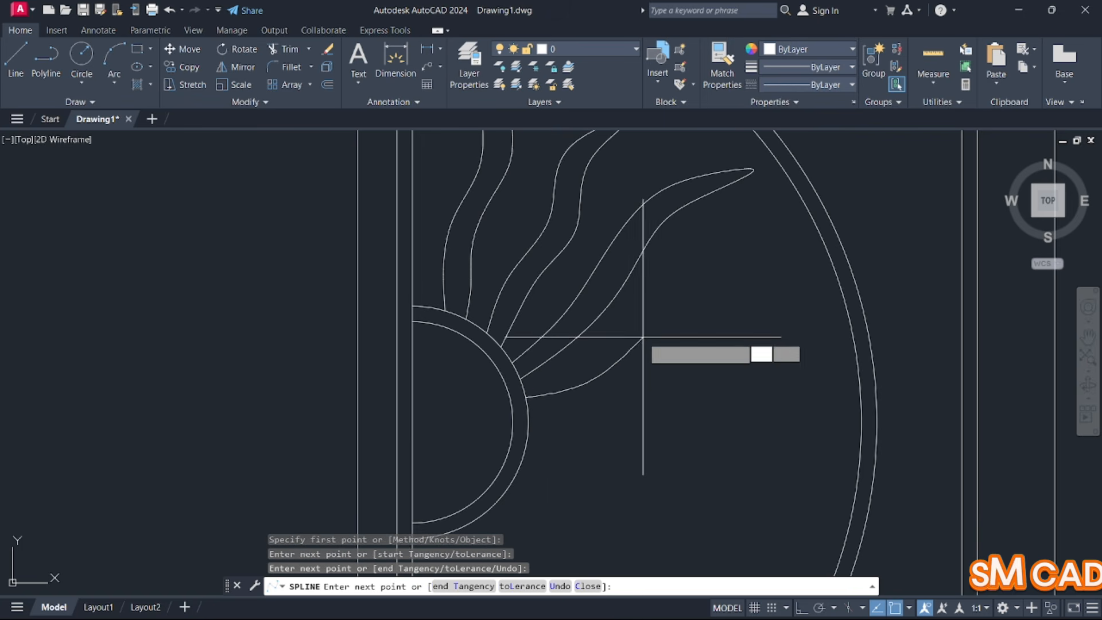
pyautogui.click(697, 296)
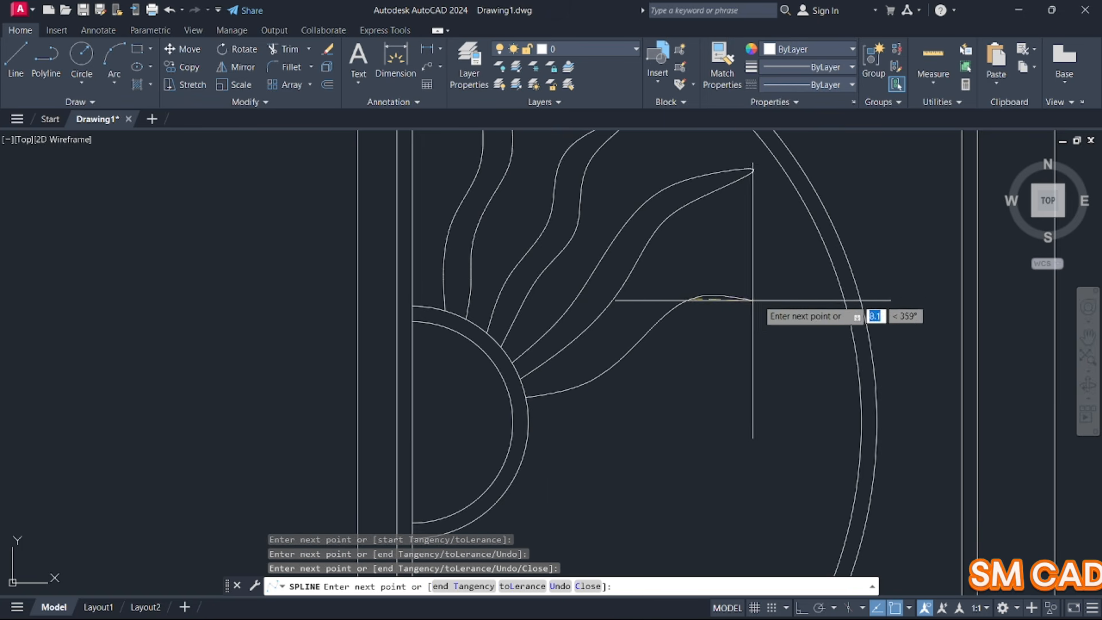
pyautogui.click(760, 298)
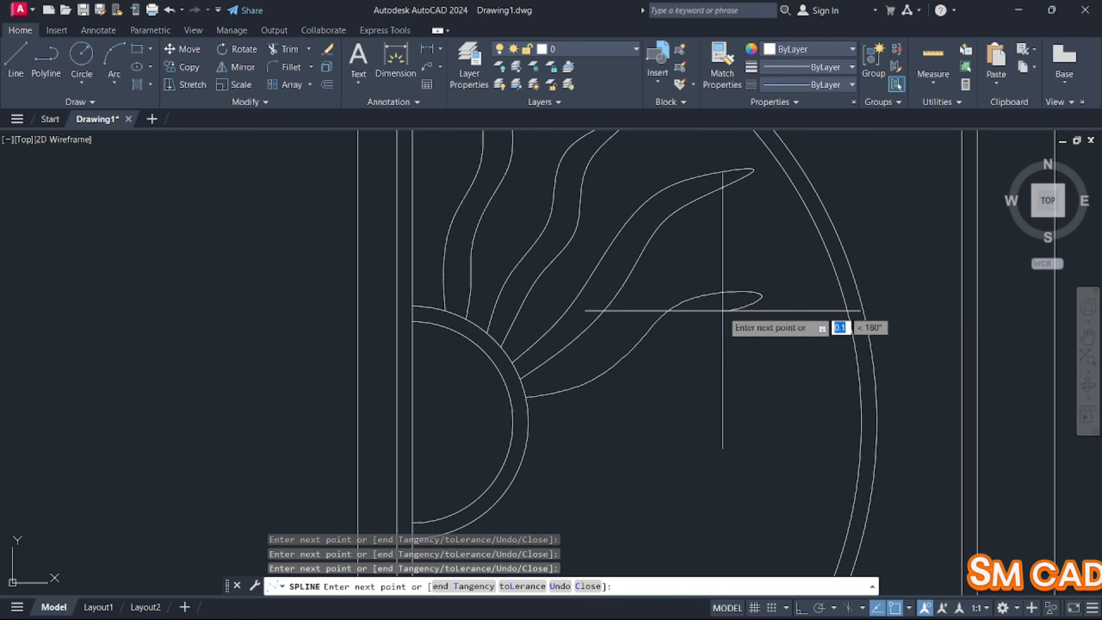
pyautogui.click(679, 339)
pyautogui.click(640, 383)
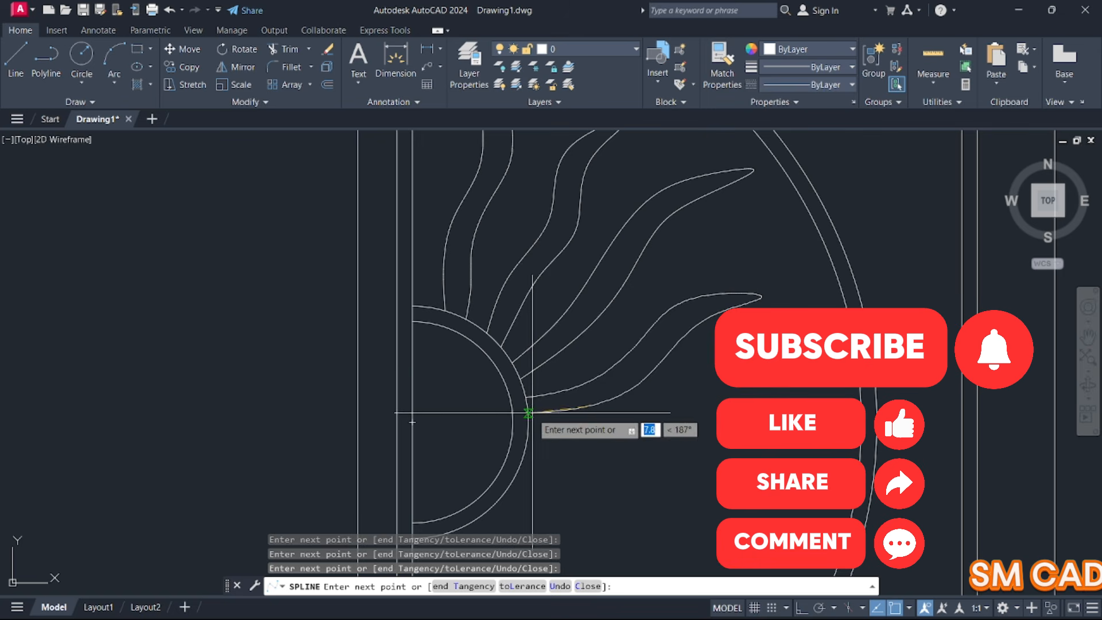
pyautogui.click(528, 412)
pyautogui.press('Return')
# Mirror the four wavy rays about the horizontal line through the sun's centre, keeping the originals
pyautogui.scroll(-4, 646, 402)
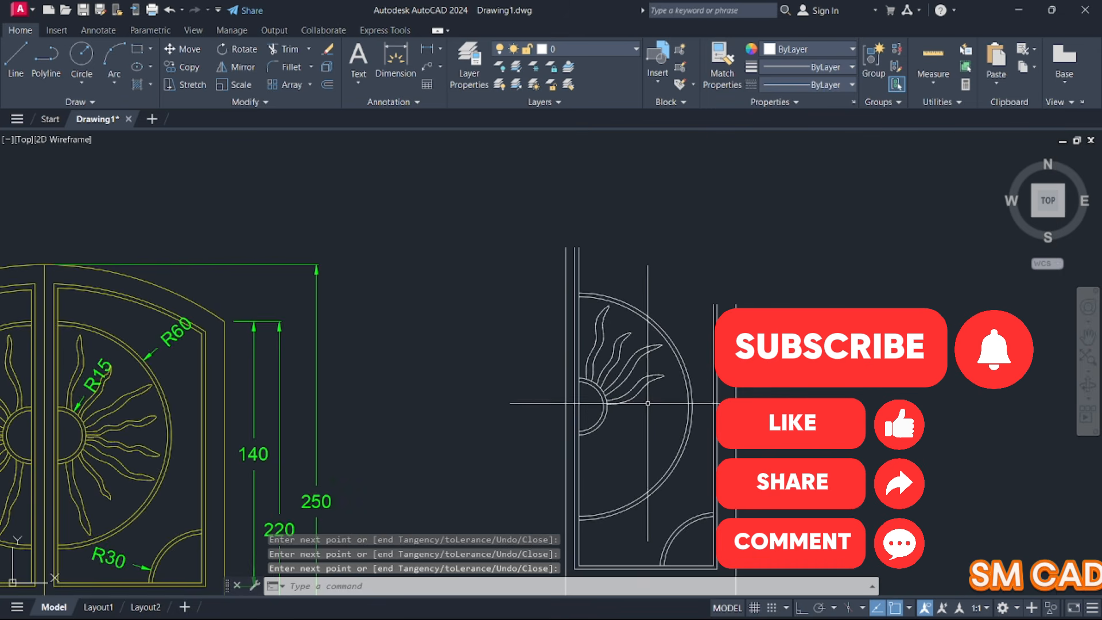
pyautogui.scroll(4, 647, 404)
pyautogui.scroll(-4, 630, 441)
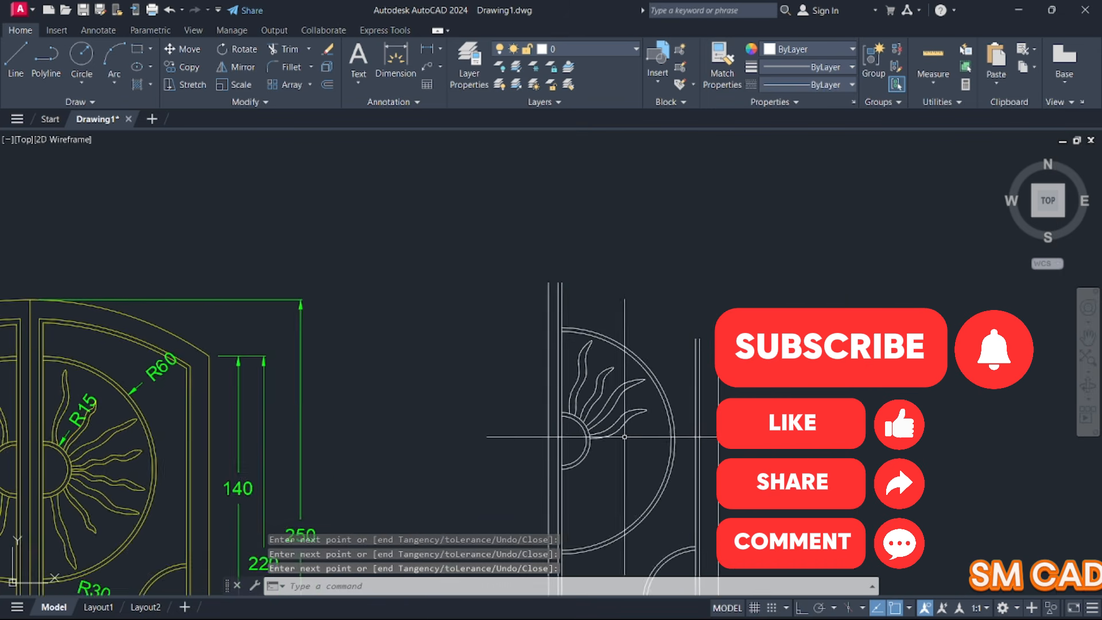
pyautogui.scroll(6, 628, 440)
pyautogui.click(652, 411)
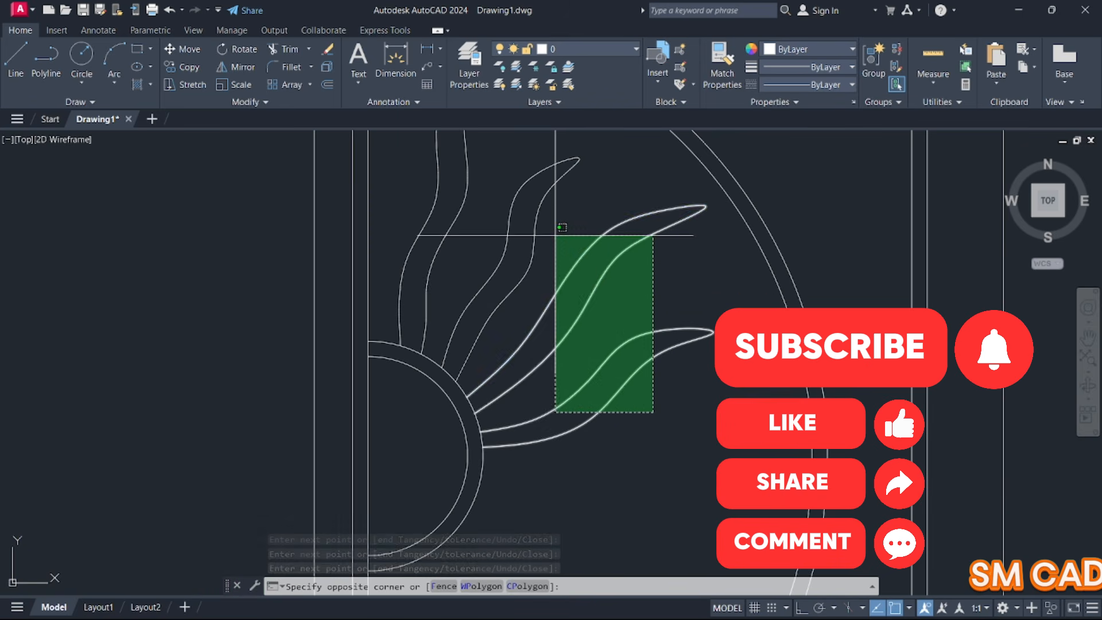
pyautogui.click(554, 223)
pyautogui.click(560, 228)
pyautogui.click(422, 187)
pyautogui.scroll(-3, 467, 289)
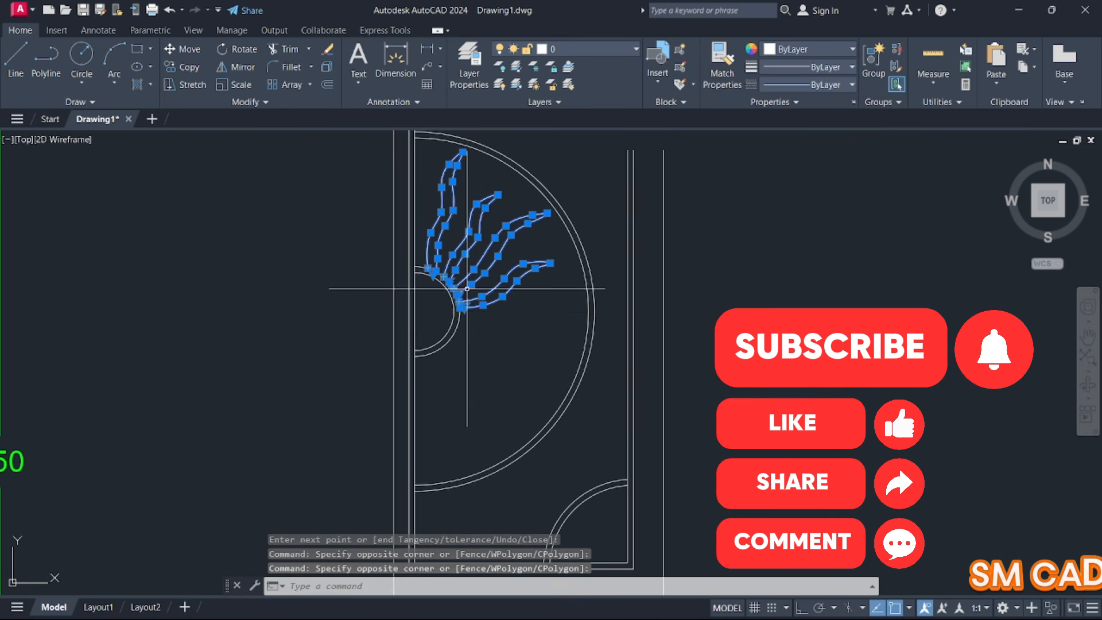
pyautogui.press('Return')
pyautogui.scroll(4, 462, 315)
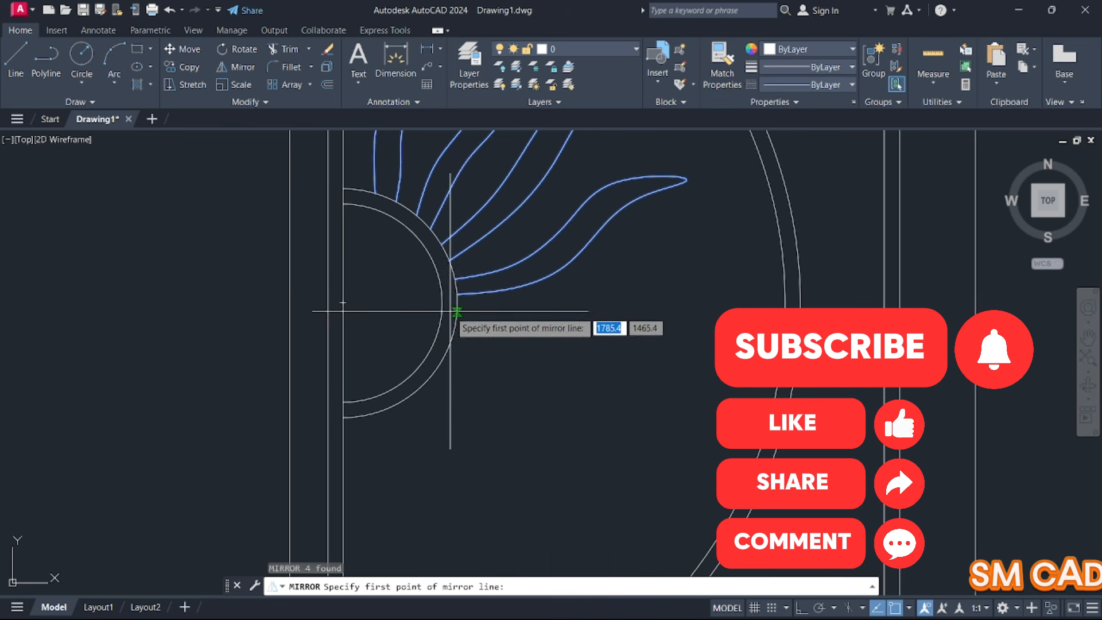
pyautogui.click(459, 311)
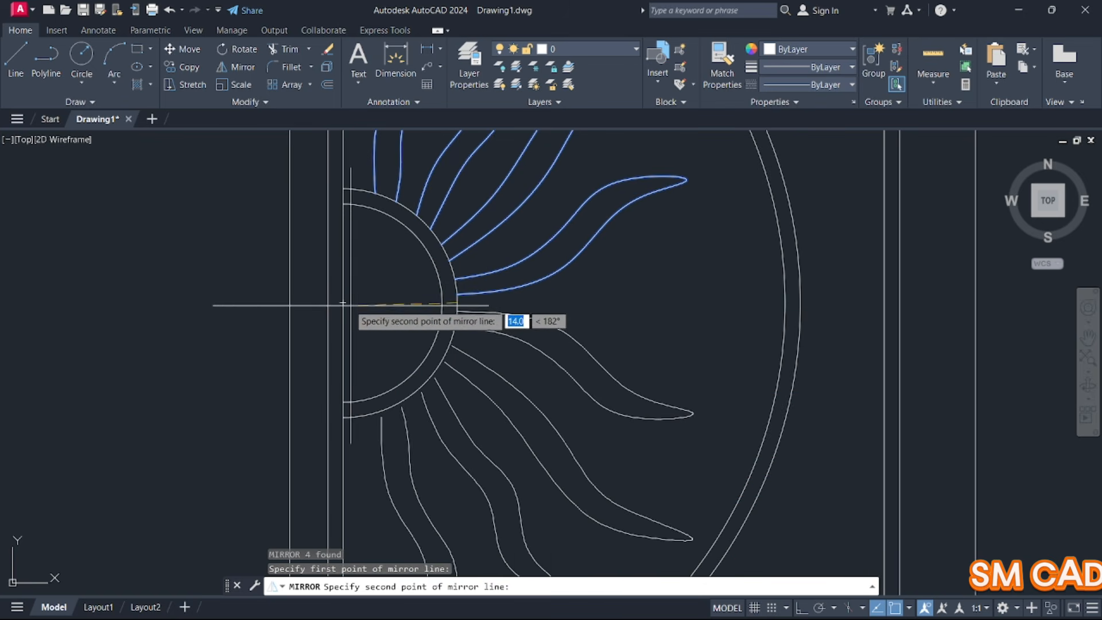
pyautogui.click(343, 310)
pyautogui.press('Return')
# Compare the redrawn leaf and its sun rays with the dimensioned reference door
pyautogui.scroll(-5, 345, 313)
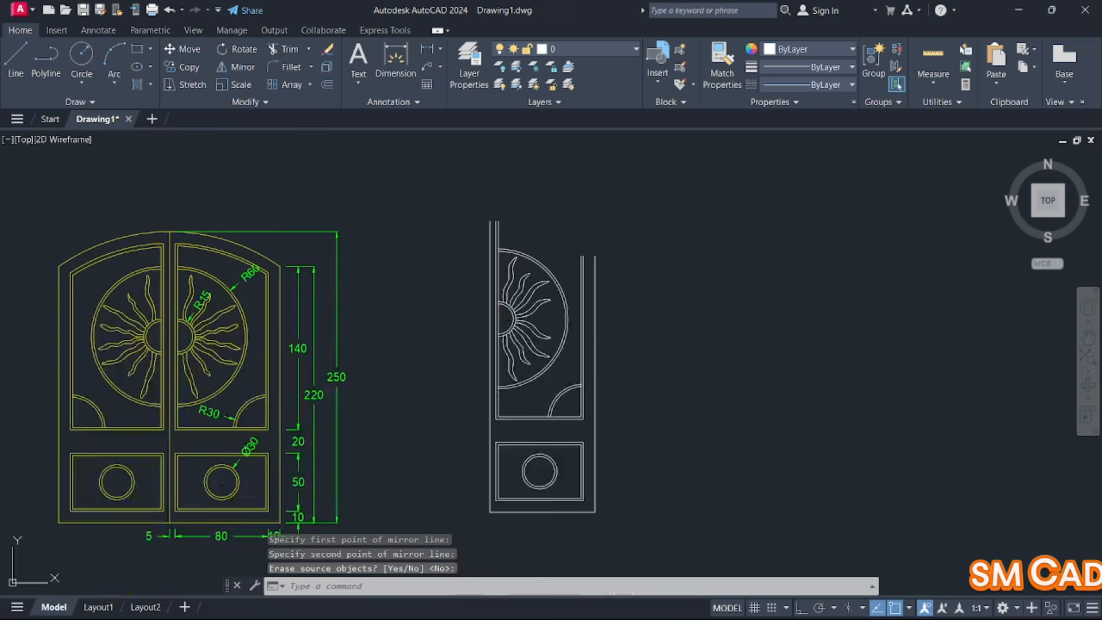
pyautogui.moveTo(524, 324); pyautogui.dragTo(586, 302, button='middle')
pyautogui.scroll(4, 586, 302)
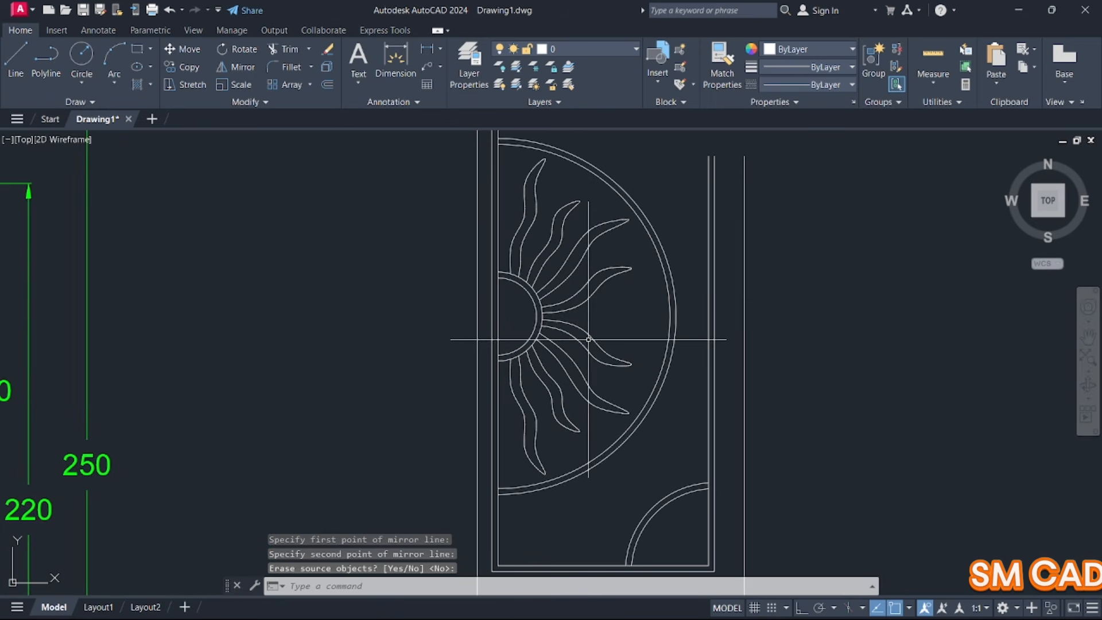
pyautogui.scroll(-4, 588, 339)
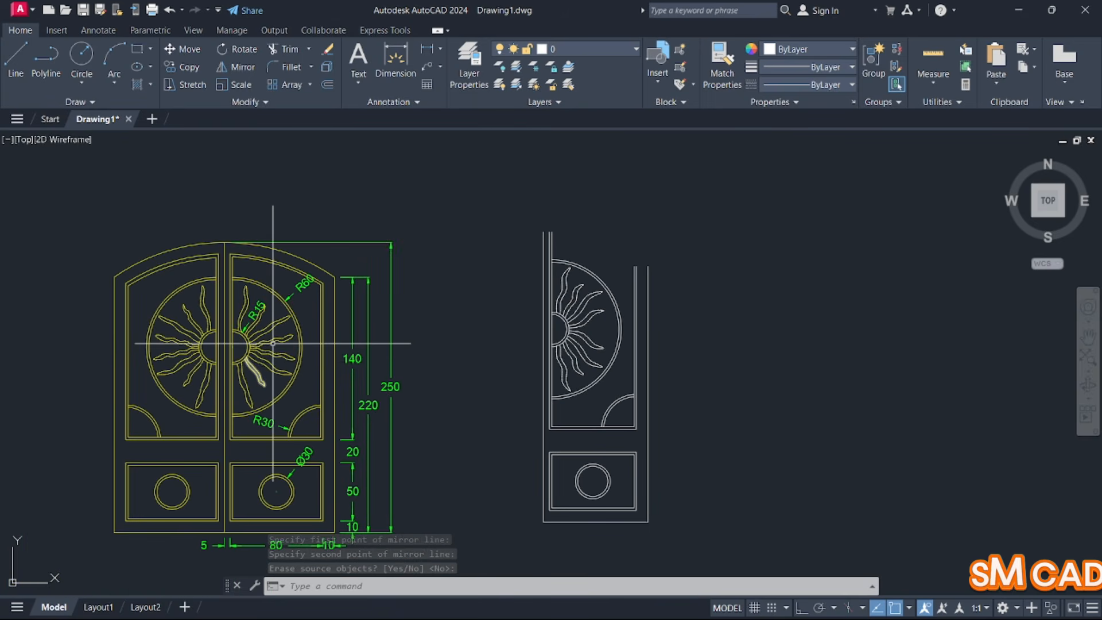
pyautogui.scroll(4, 624, 332)
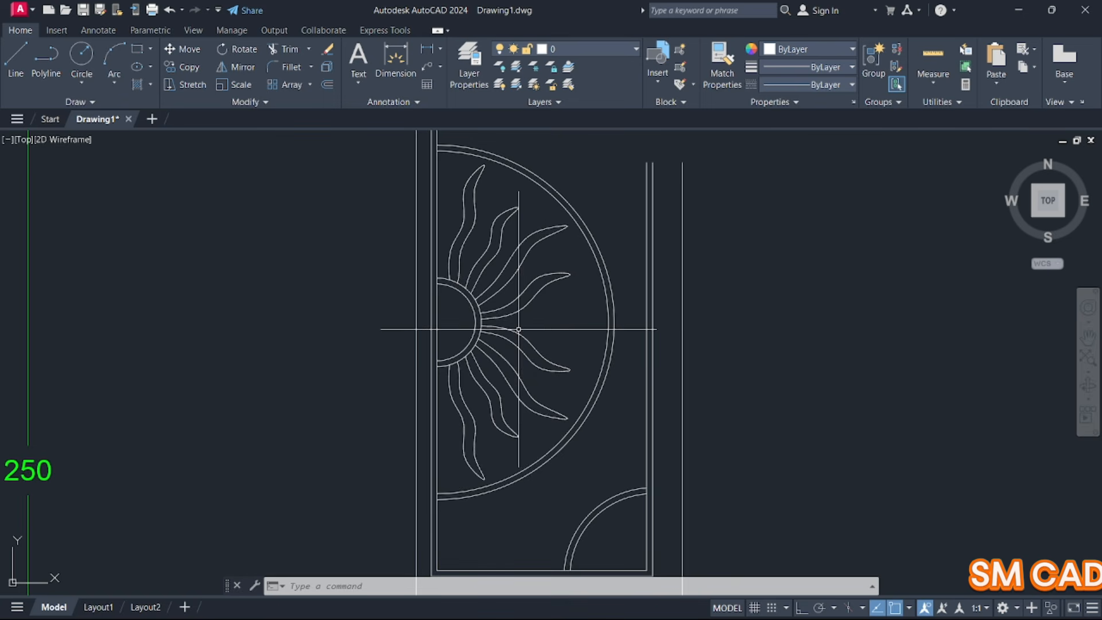
pyautogui.scroll(-4, 533, 330)
pyautogui.moveTo(533, 329); pyautogui.dragTo(590, 318, button='middle')
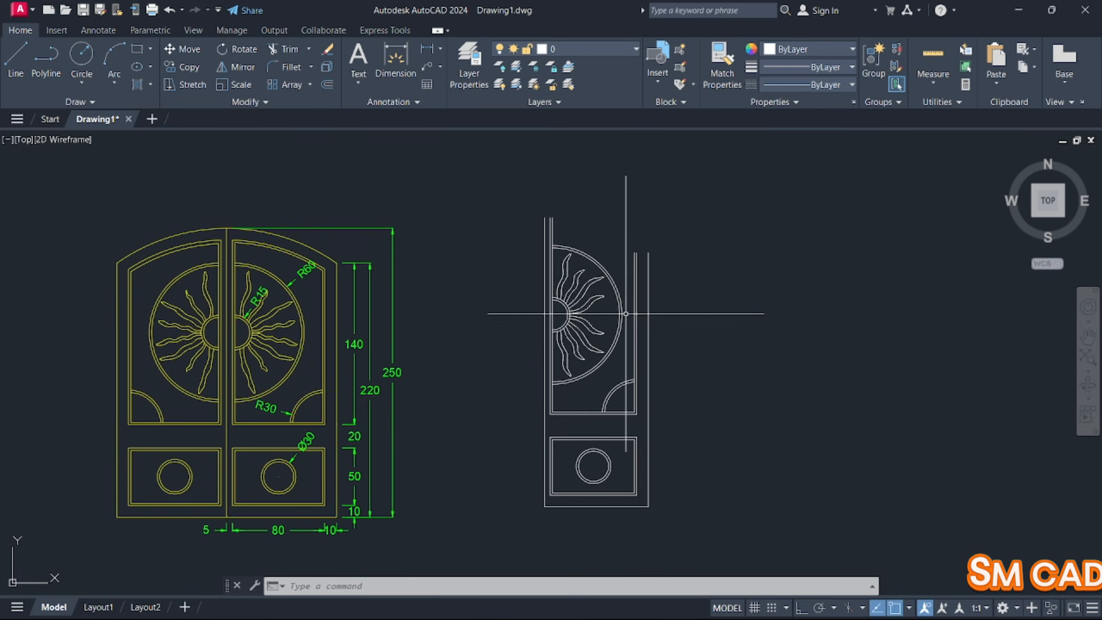
pyautogui.press('Escape')
pyautogui.press('Escape')
# Mirror the complete door leaf about its long inner vertical edge, keeping the source objects, to form the second leaf
pyautogui.click(523, 184)
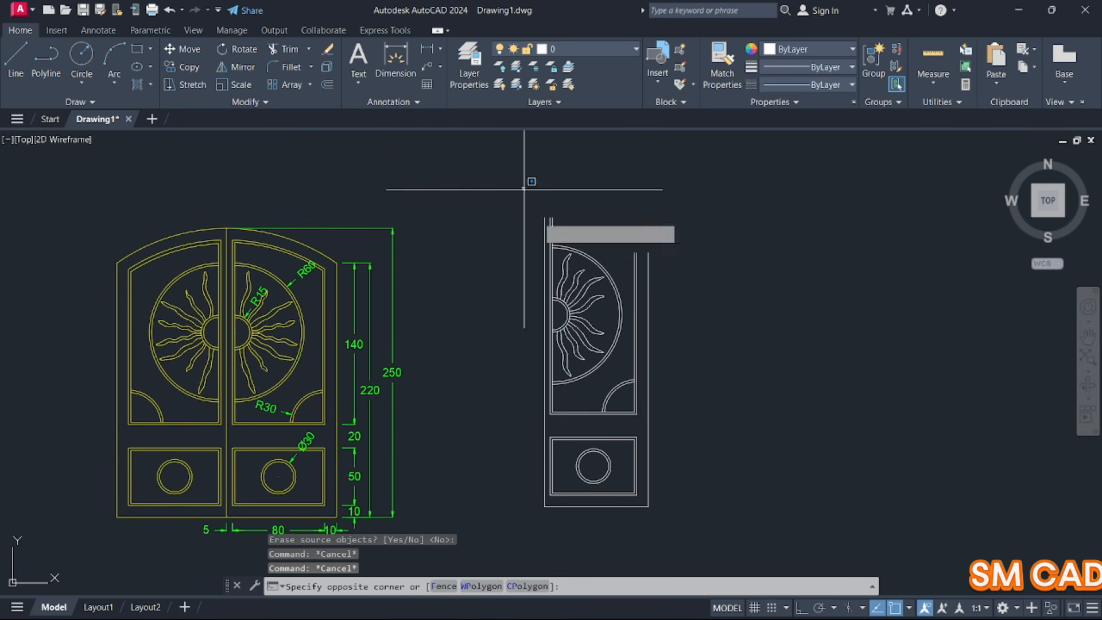
pyautogui.click(699, 524)
pyautogui.scroll(2, 560, 368)
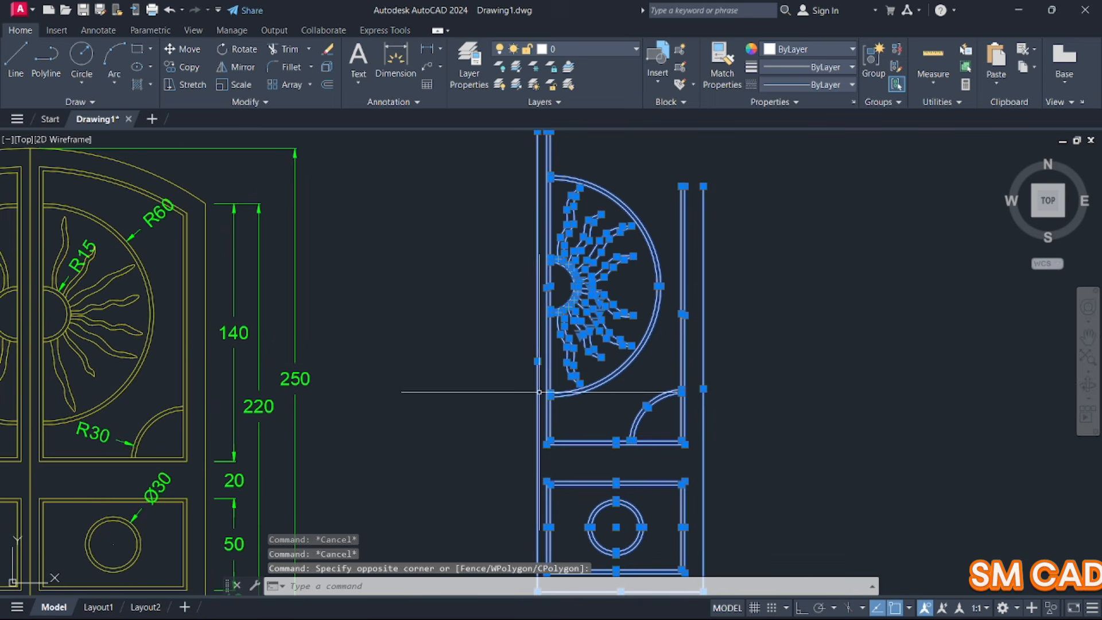
pyautogui.scroll(-4, 578, 449)
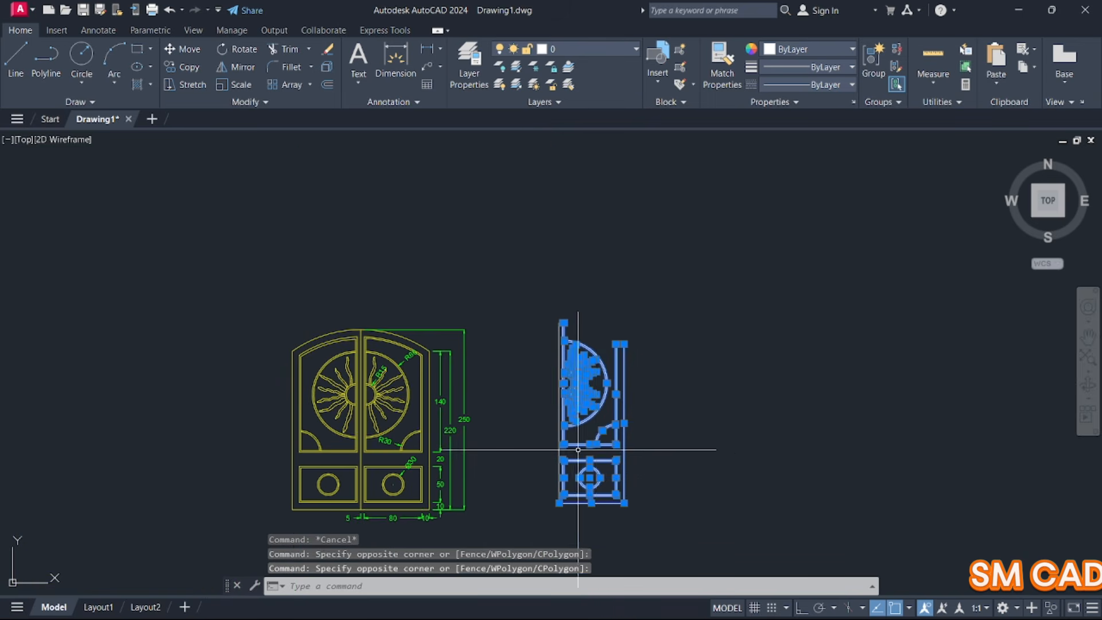
pyautogui.write('mi')
pyautogui.press('Return')
pyautogui.scroll(6, 560, 503)
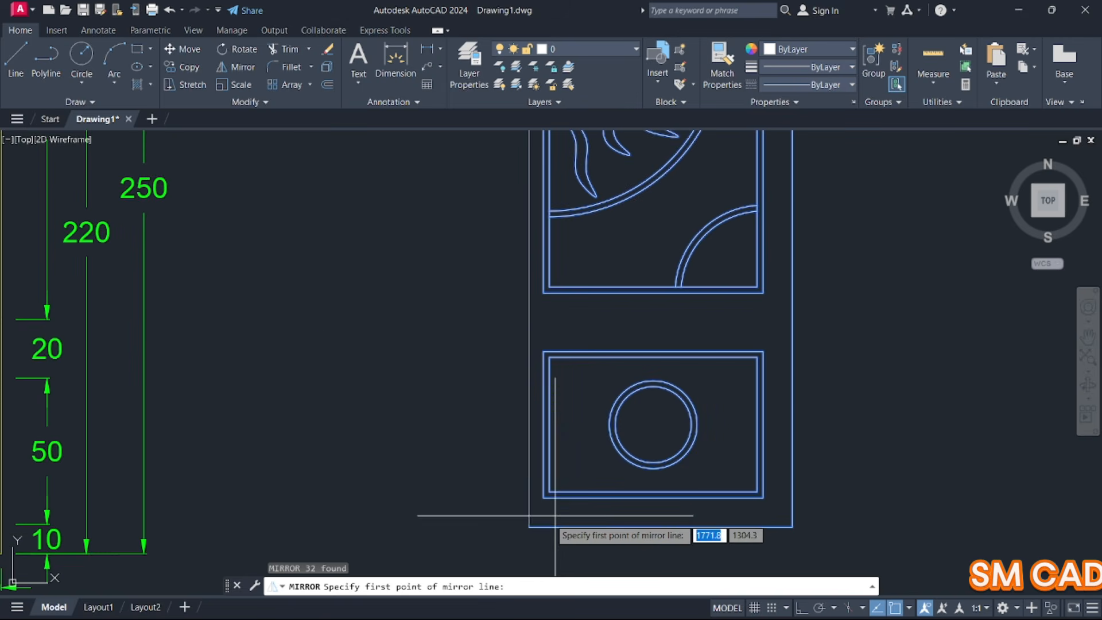
pyautogui.click(529, 526)
pyautogui.scroll(-5, 553, 436)
pyautogui.scroll(8, 506, 396)
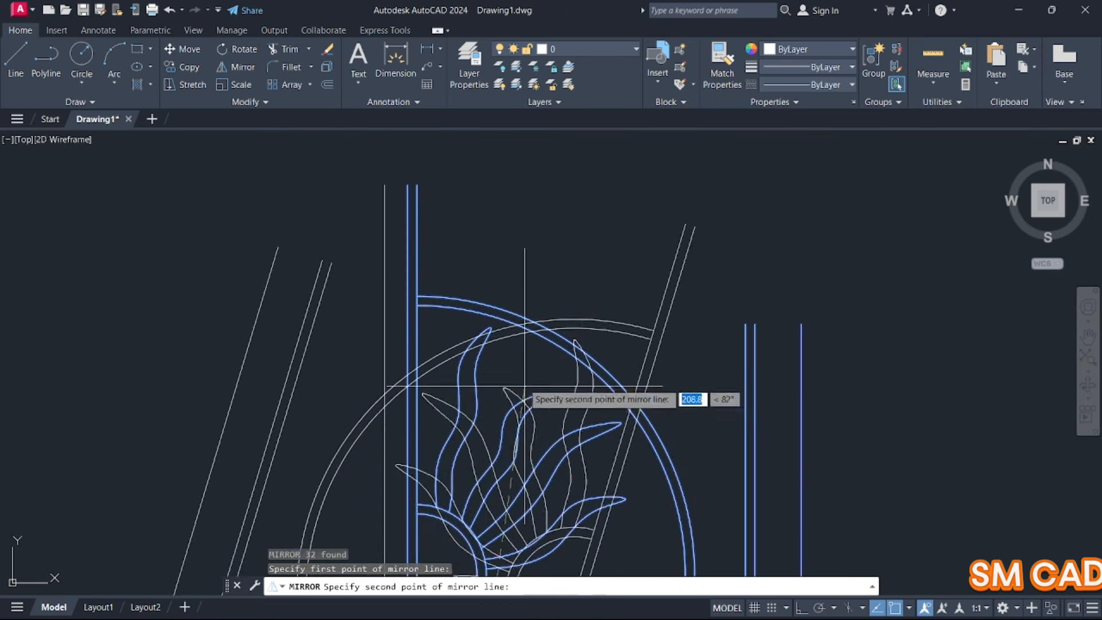
pyautogui.click(384, 202)
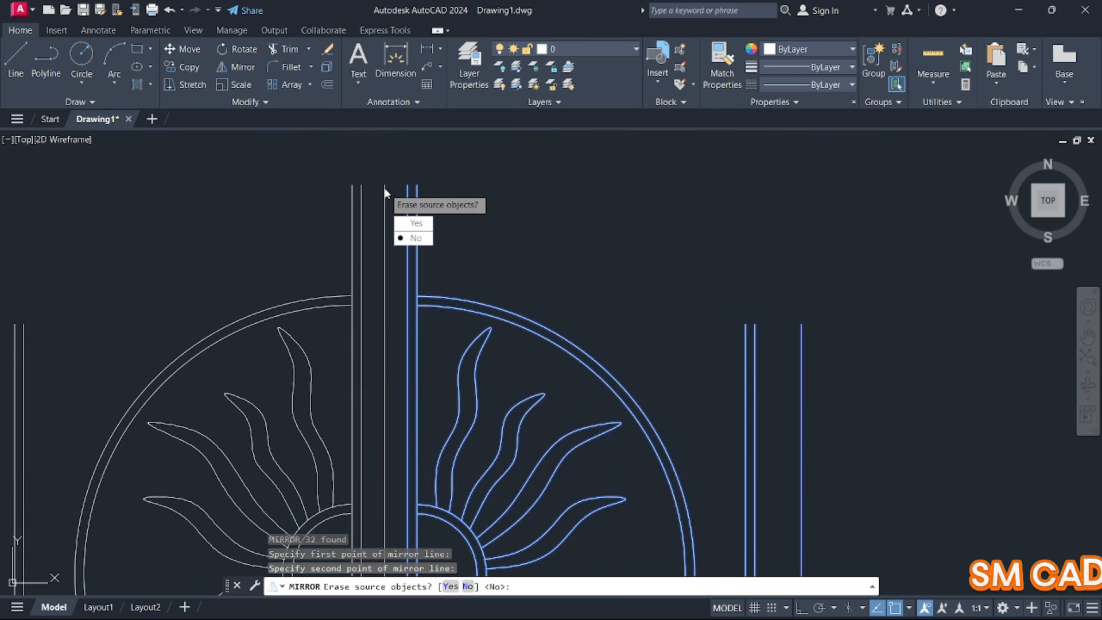
pyautogui.press('Return')
# Draw a three-point arc over the door from the left outer edge's top through the centre line's top to the right outer edge's top
pyautogui.scroll(-6, 426, 236)
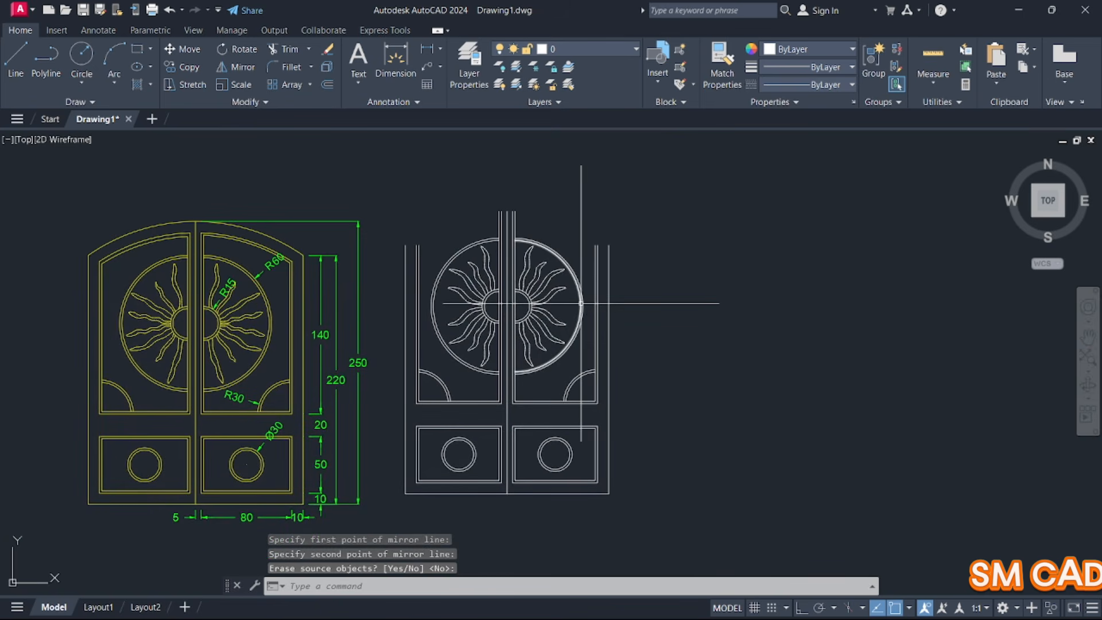
pyautogui.press('Return')
pyautogui.scroll(5, 442, 236)
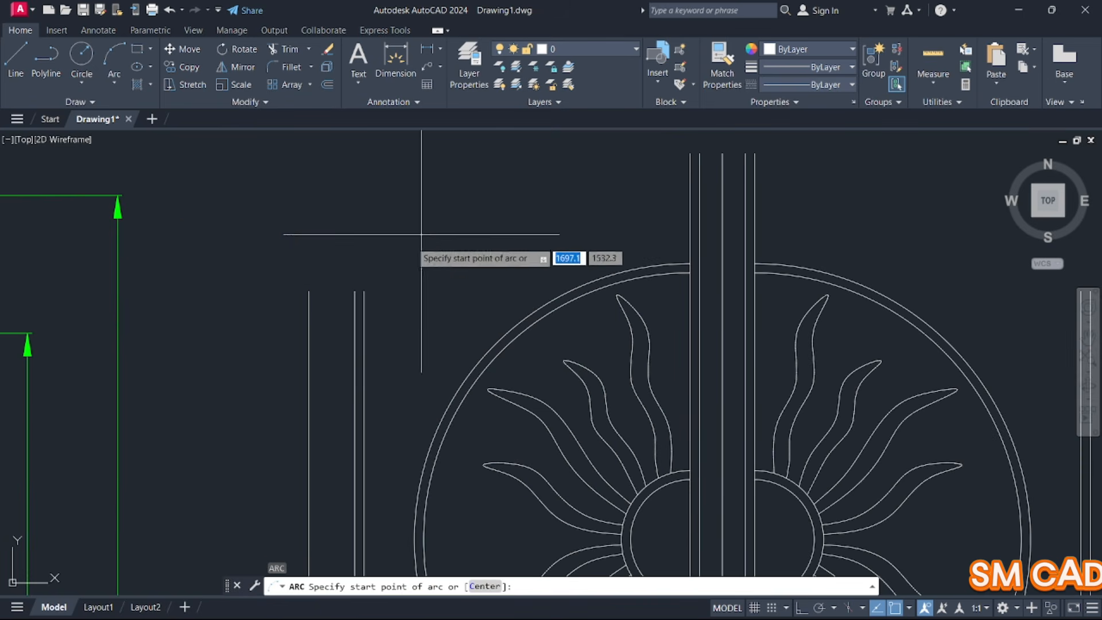
pyautogui.scroll(5, 338, 281)
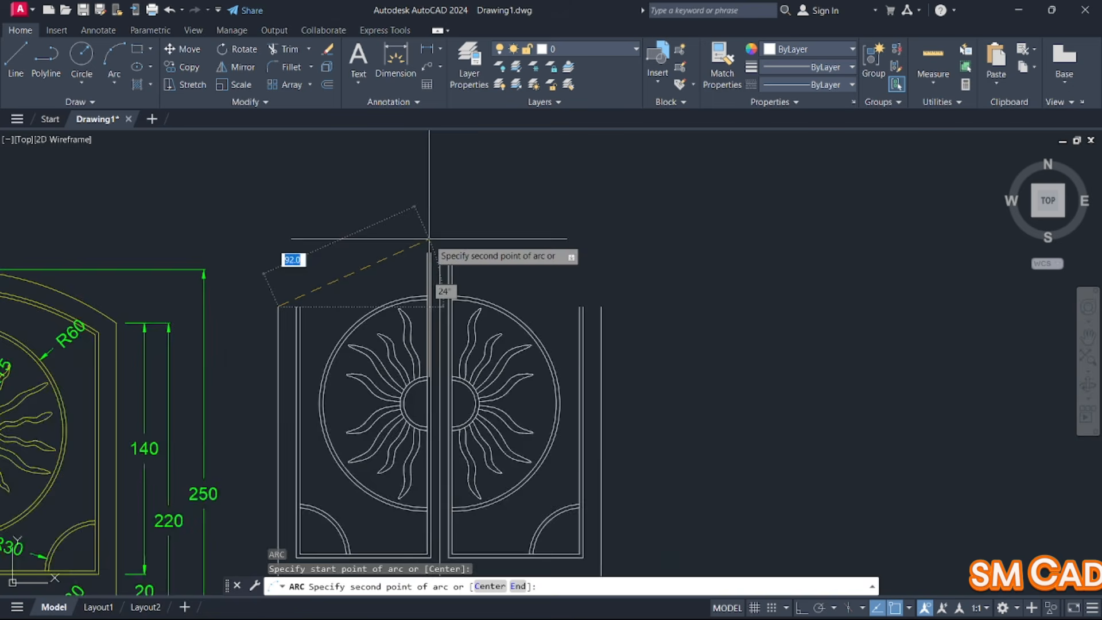
pyautogui.click(454, 272)
pyautogui.scroll(-4, 631, 310)
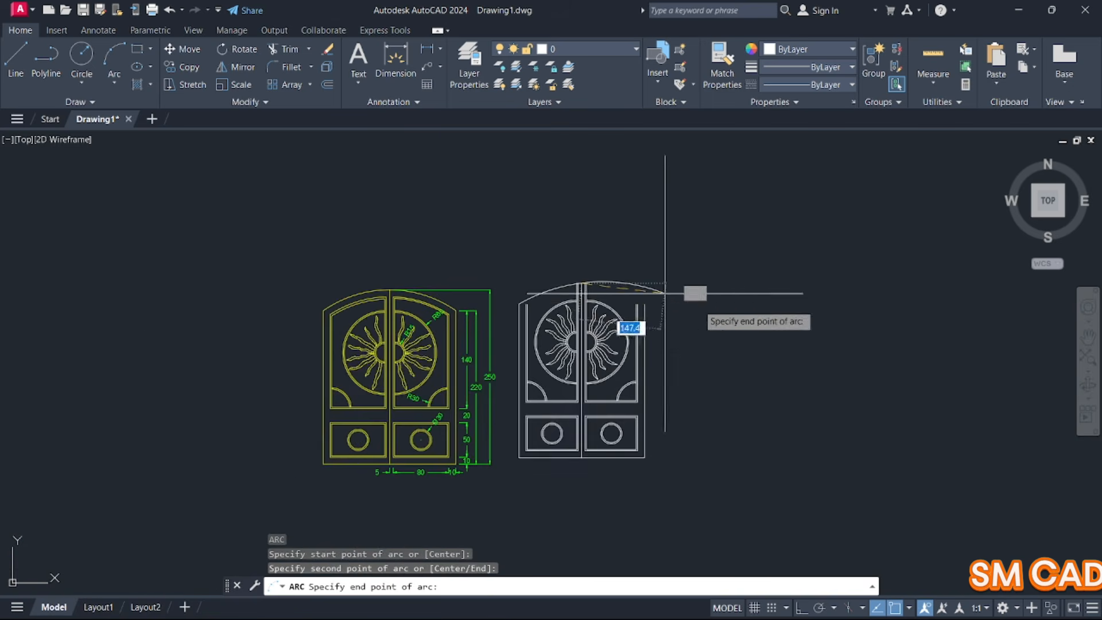
pyautogui.scroll(3, 606, 275)
pyautogui.press('Escape')
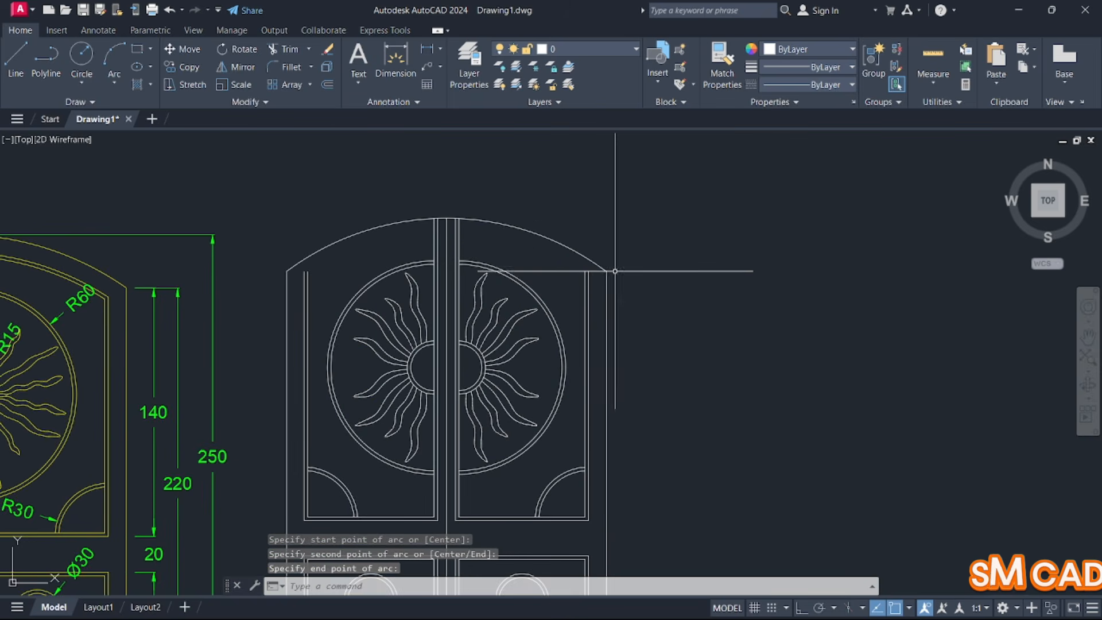
# Offset the door's top arc 10 units inward
pyautogui.write('o')
pyautogui.press('Return')
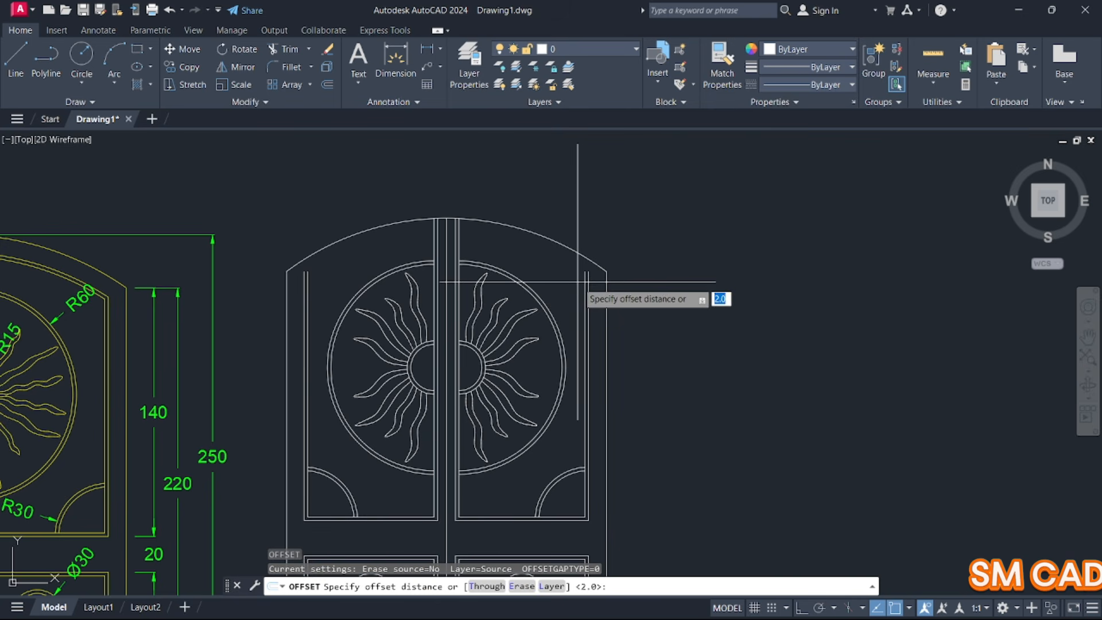
pyautogui.press('Return')
pyautogui.scroll(4, 505, 229)
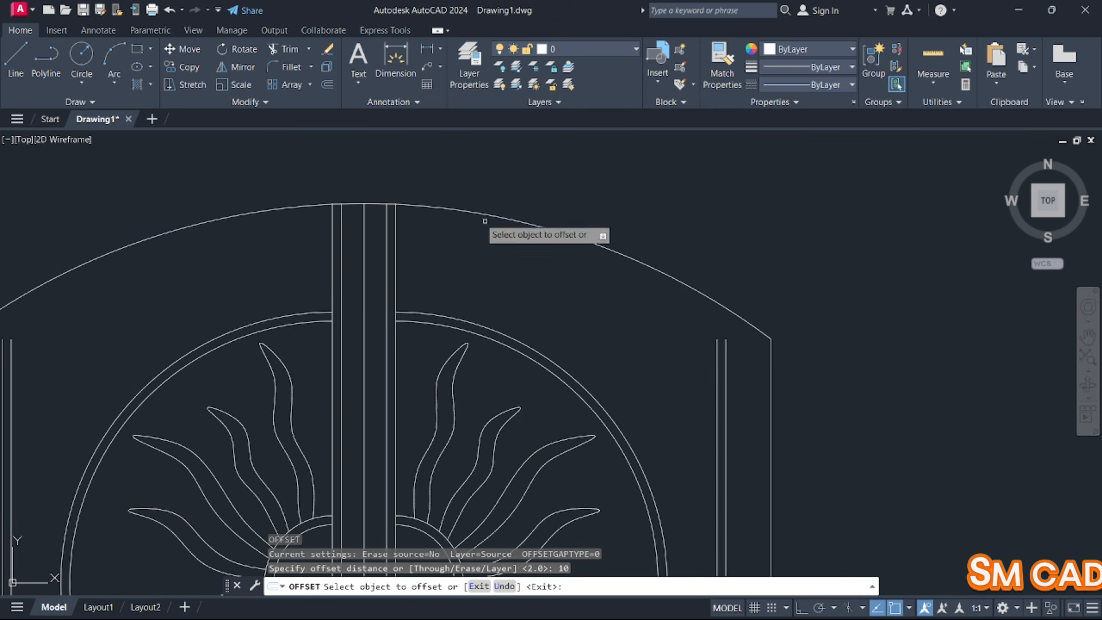
pyautogui.click(470, 213)
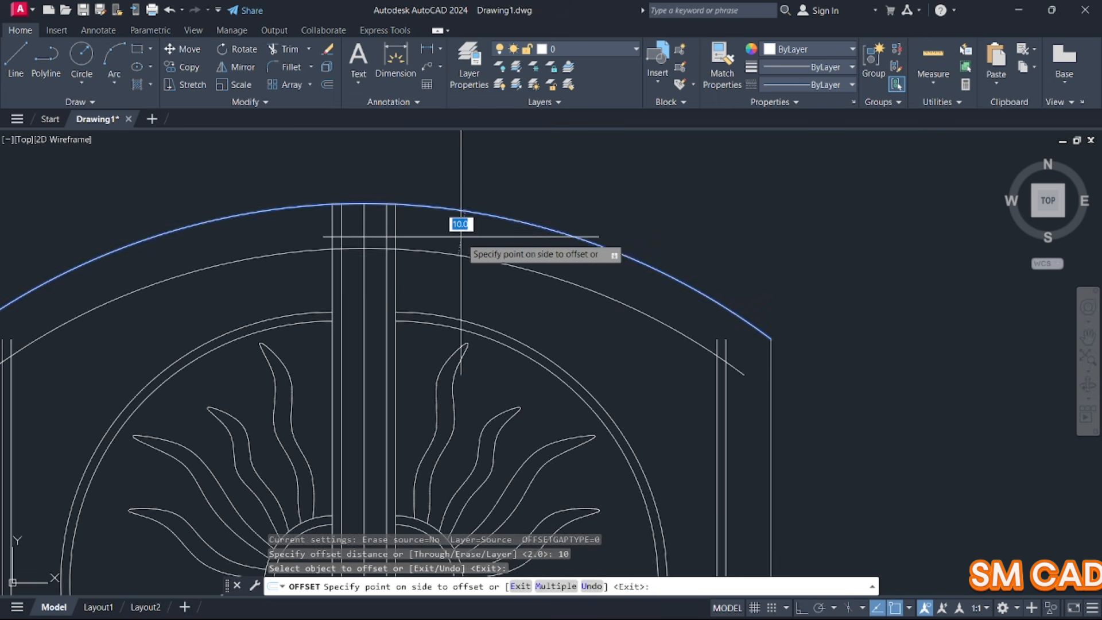
pyautogui.click(531, 313)
pyautogui.press('Escape')
pyautogui.press('Escape')
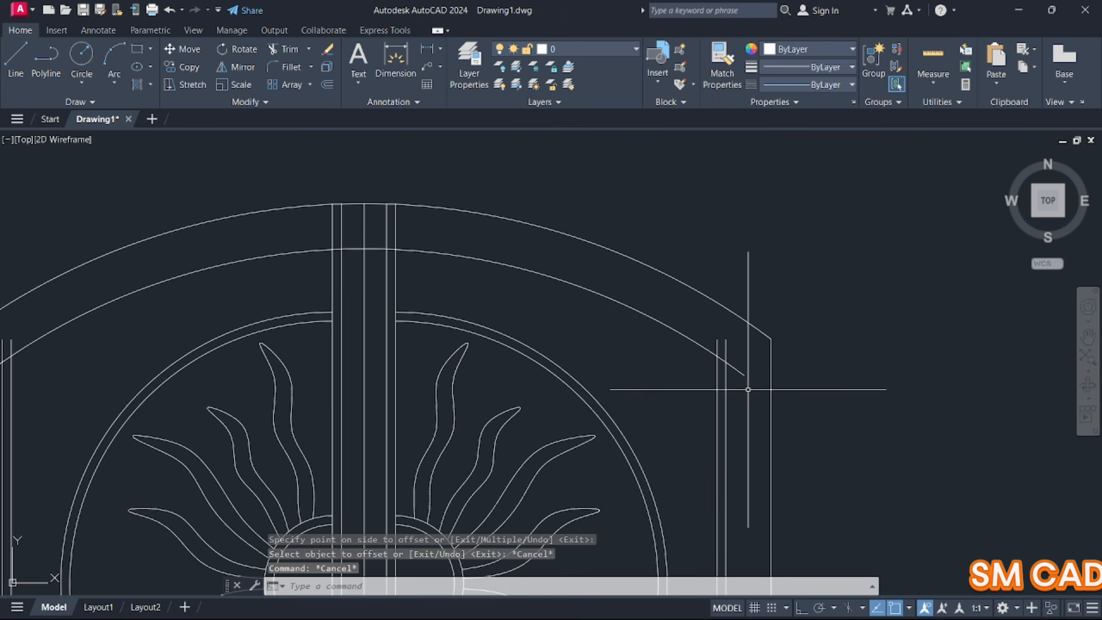
pyautogui.moveTo(657, 354); pyautogui.dragTo(657, 331, button='middle')
pyautogui.press('Escape')
pyautogui.press('Escape')
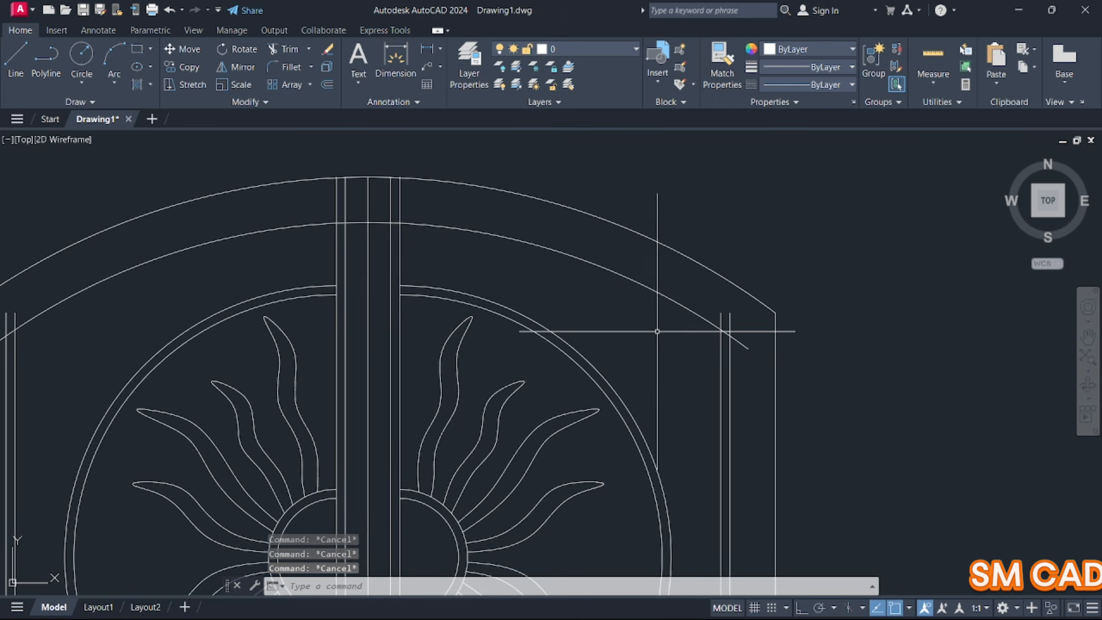
# Offset the inner top arc another 2 units inward to make the upper panels' double frame line
pyautogui.write('o')
pyautogui.press('Return')
pyautogui.write('2')
pyautogui.press('Return')
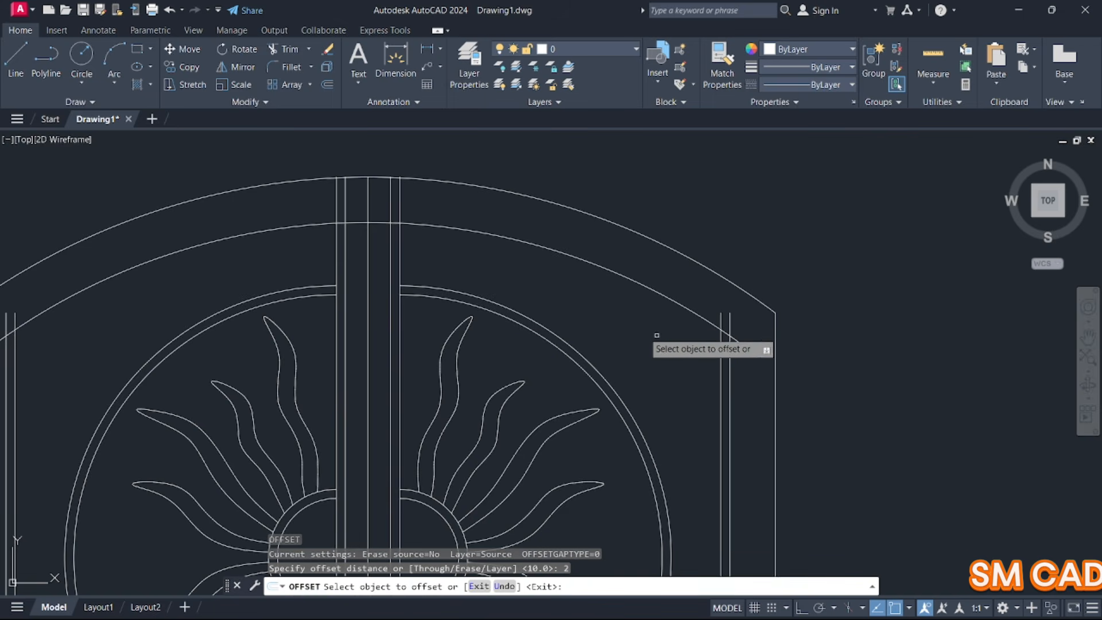
pyautogui.click(426, 226)
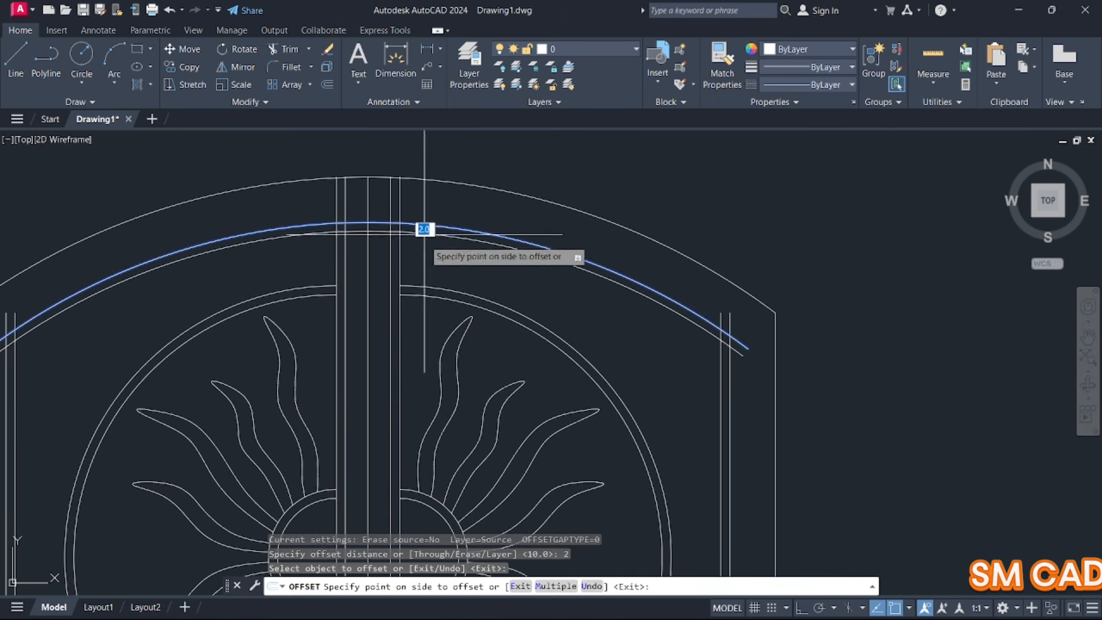
pyautogui.click(462, 272)
pyautogui.scroll(-4, 467, 274)
pyautogui.moveTo(471, 274); pyautogui.dragTo(531, 273, button='middle')
pyautogui.press('Escape')
pyautogui.press('Escape')
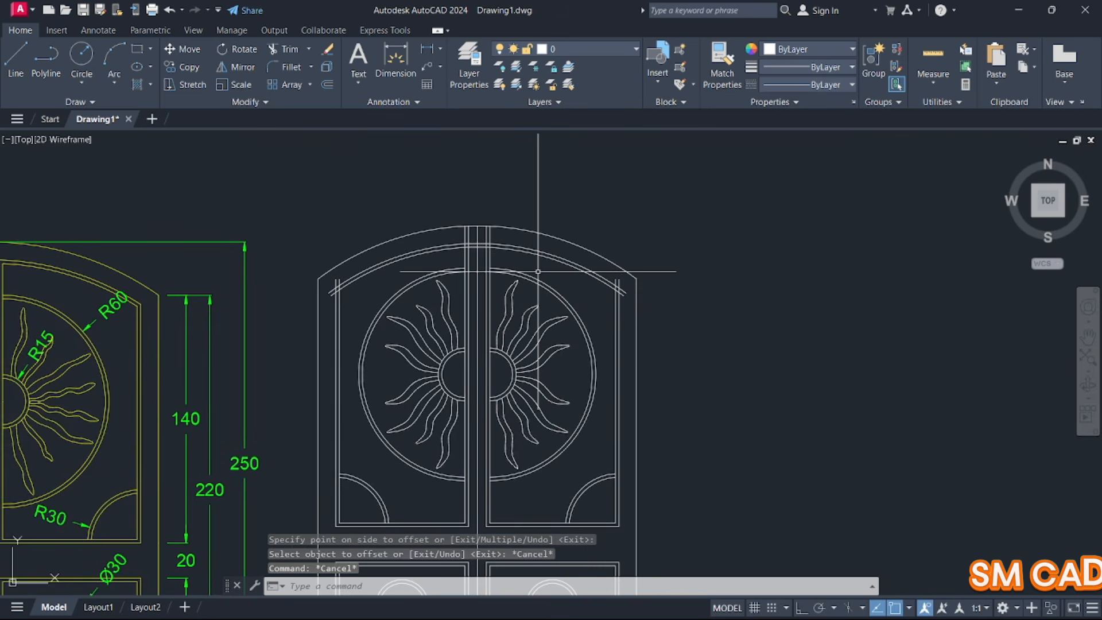
# Trim the overlapping arc and vertical line ends at the right leaf's upper outer panel corner into a clean double frame
pyautogui.write('tr')
pyautogui.press('Return')
pyautogui.scroll(5, 620, 293)
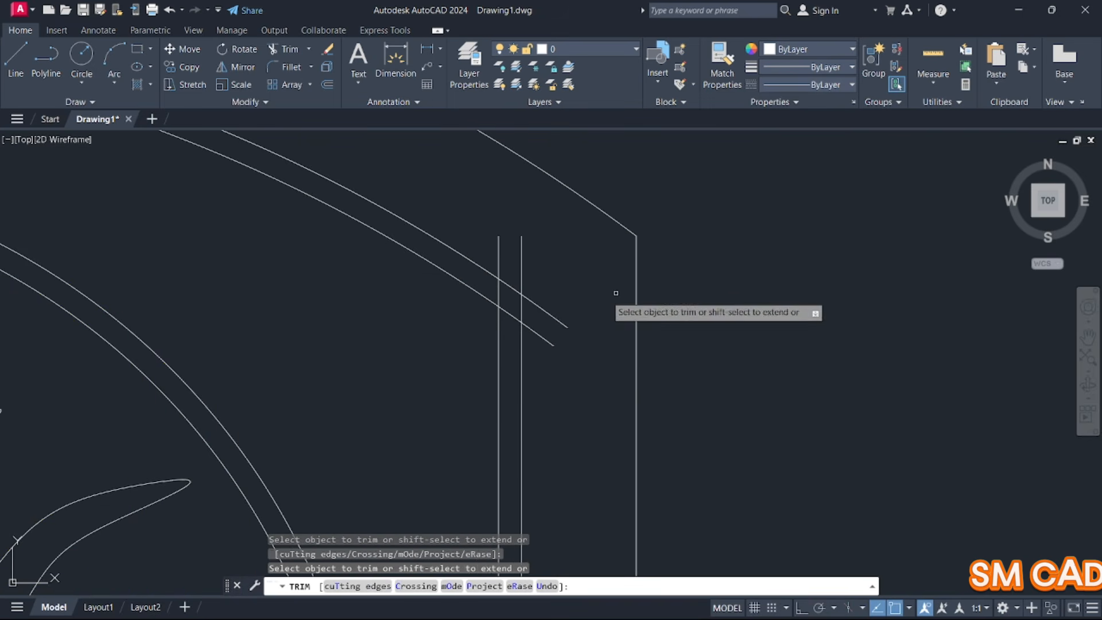
pyautogui.moveTo(583, 304); pyautogui.dragTo(542, 352)
pyautogui.moveTo(546, 251); pyautogui.dragTo(494, 242)
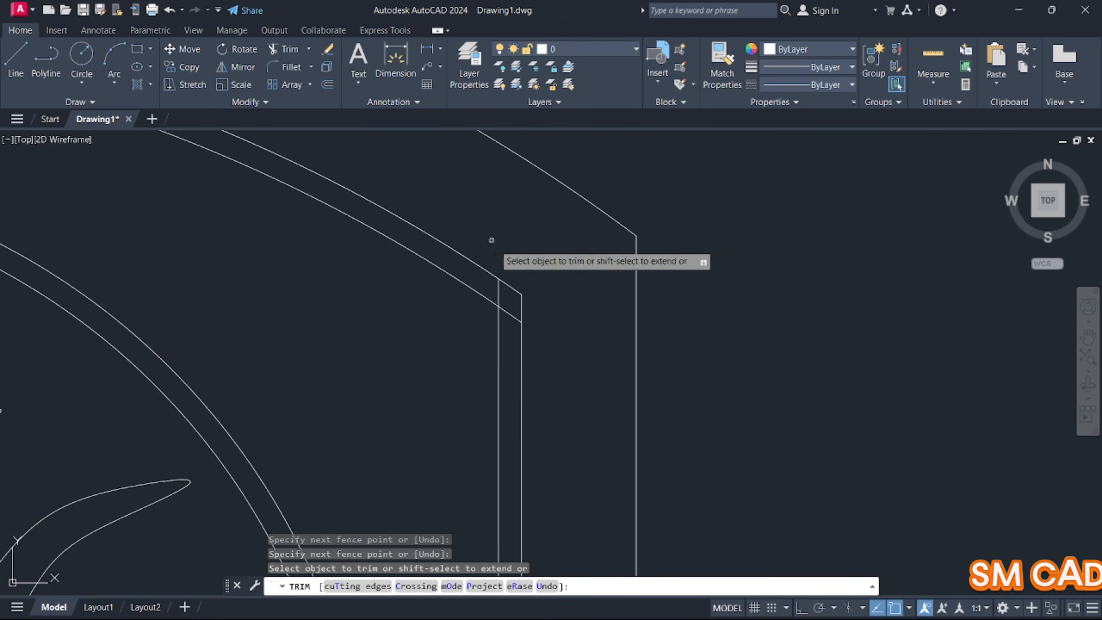
pyautogui.click(500, 291)
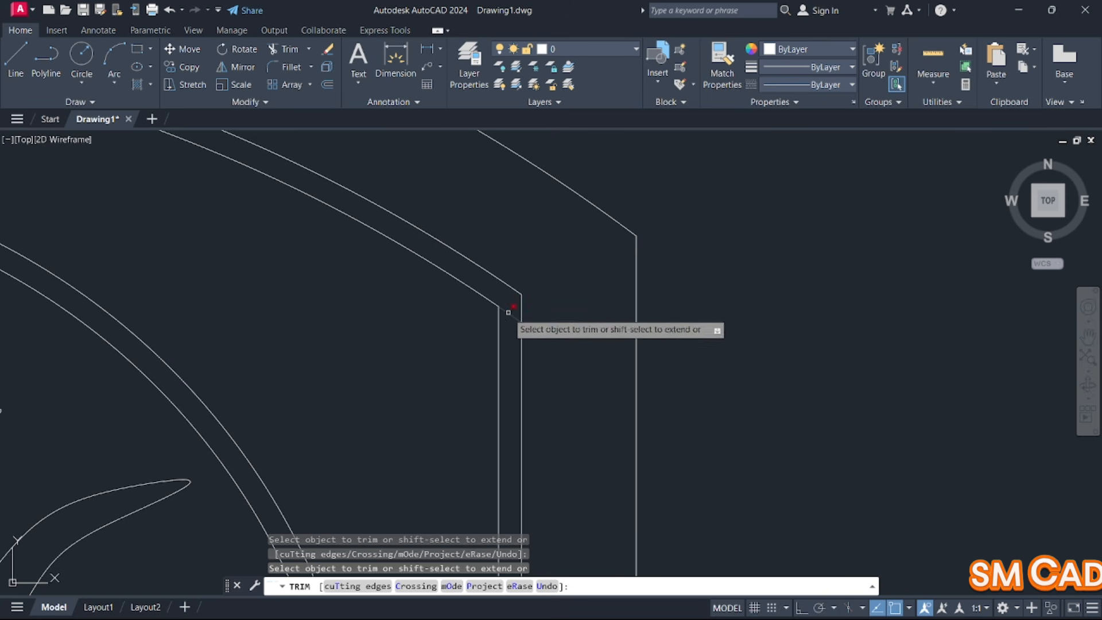
pyautogui.click(508, 313)
# Trim the crossing arc and vertical frame line ends at the left leaf's upper outer panel corner
pyautogui.scroll(-7, 508, 313)
pyautogui.moveTo(465, 321); pyautogui.dragTo(607, 326, button='middle')
pyautogui.scroll(8, 360, 317)
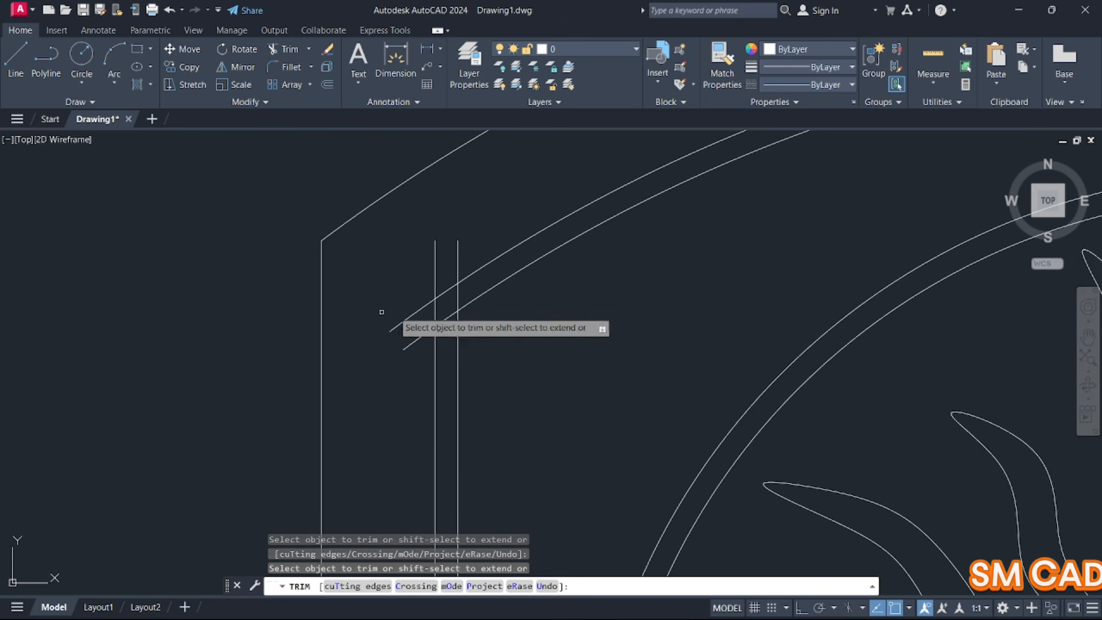
pyautogui.moveTo(412, 303)
pyautogui.mouseDown()
pyautogui.moveTo(395, 351)
pyautogui.moveTo(404, 353)
pyautogui.moveTo(463, 240)
pyautogui.moveTo(424, 256)
pyautogui.mouseUp()
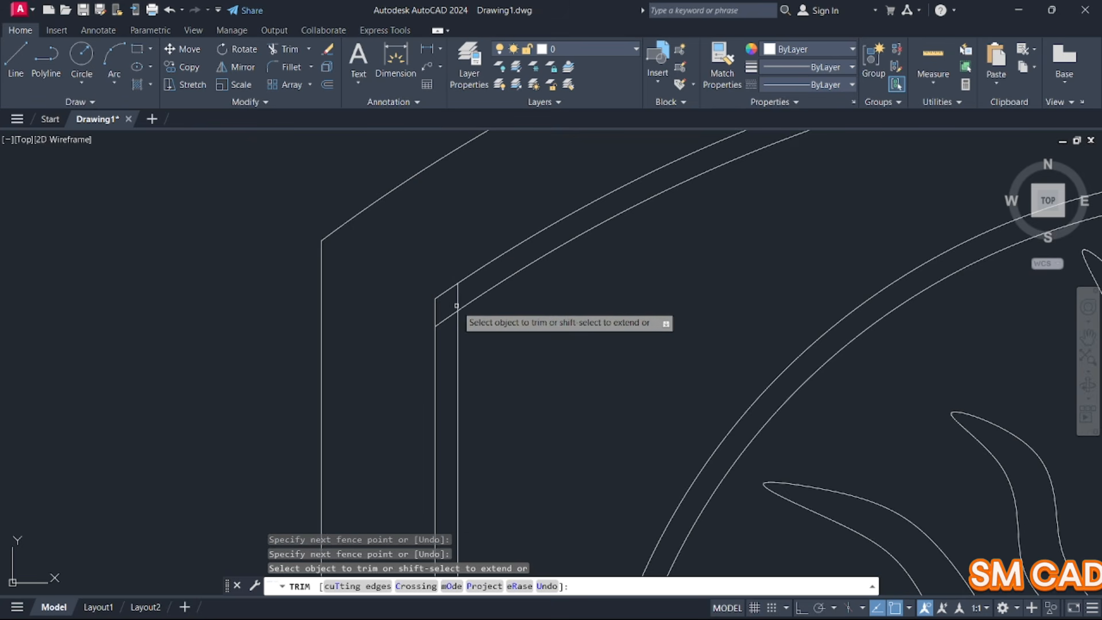
# Trim the inner vertical frame lines above the offset arcs and remove the arc segments between the two leaves, keeping the centre line
pyautogui.scroll(-5, 447, 316)
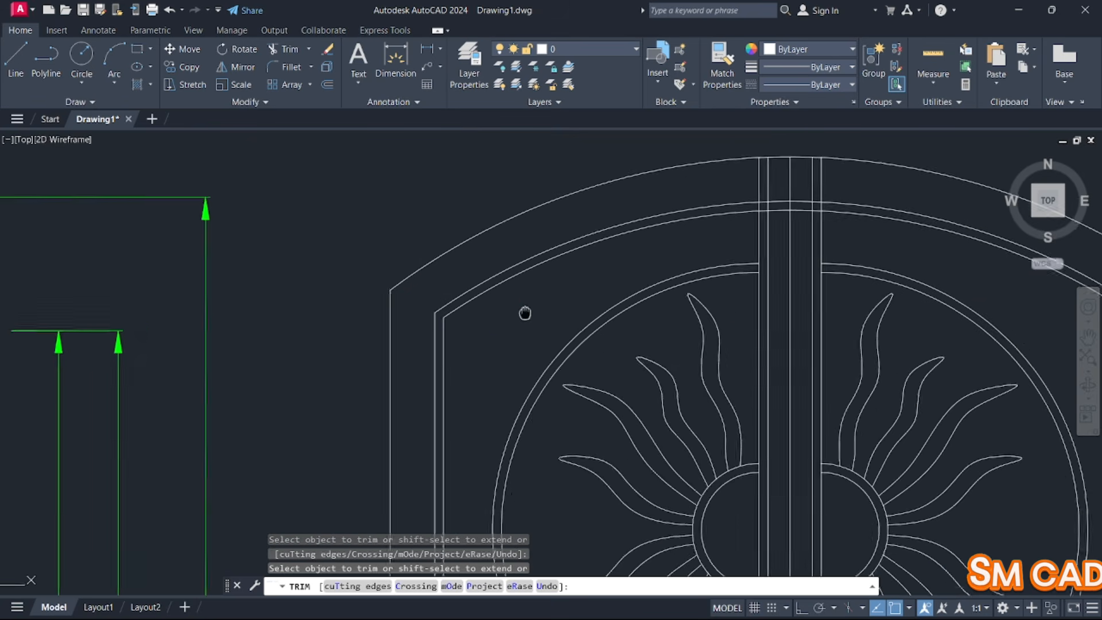
pyautogui.moveTo(524, 312); pyautogui.dragTo(340, 340, button='middle')
pyautogui.scroll(-3, 531, 265)
pyautogui.scroll(6, 523, 253)
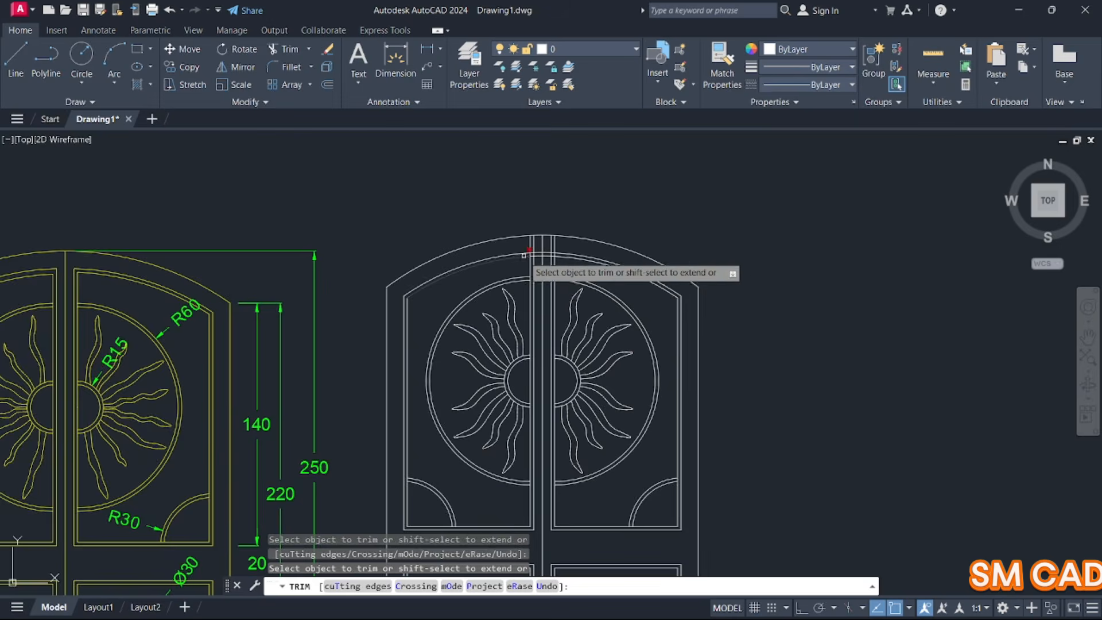
pyautogui.moveTo(548, 229); pyautogui.dragTo(493, 235)
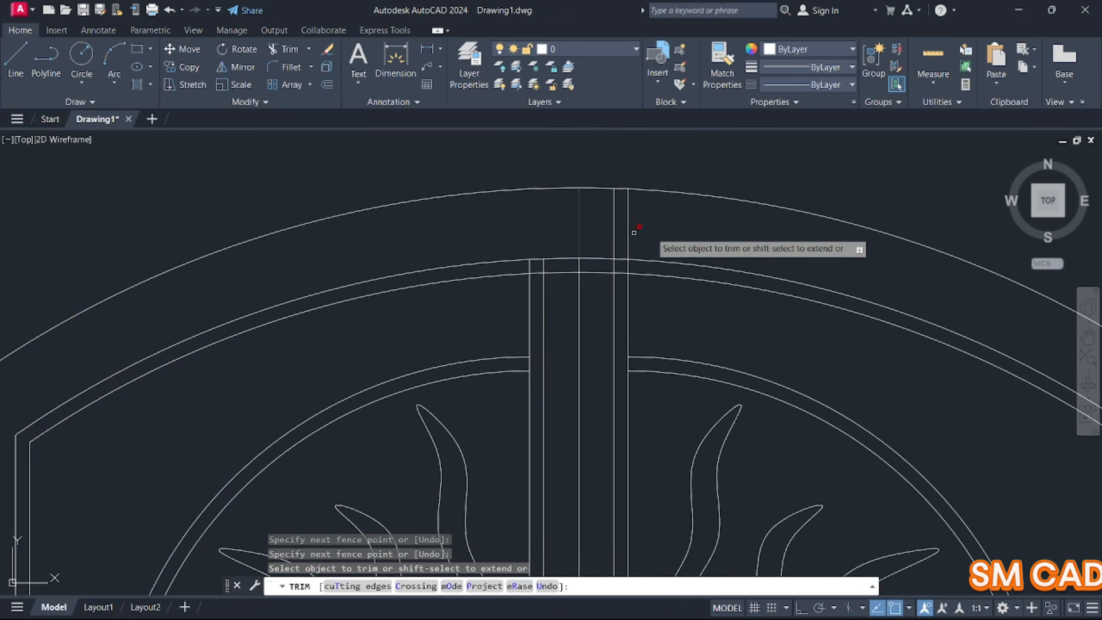
pyautogui.moveTo(661, 217)
pyautogui.mouseDown()
pyautogui.moveTo(604, 230)
pyautogui.moveTo(589, 293)
pyautogui.mouseUp()
pyautogui.moveTo(563, 245)
pyautogui.mouseDown()
pyautogui.moveTo(560, 287)
pyautogui.moveTo(521, 262)
pyautogui.mouseUp()
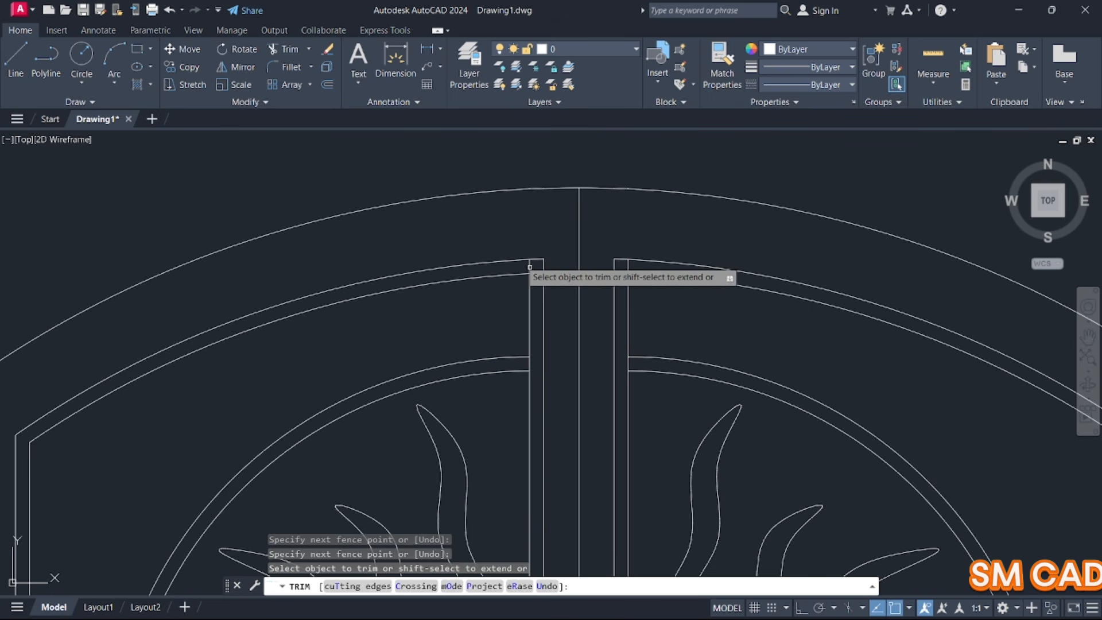
# Trim the remaining overlaps of the double frame lines at the upper inner corners of both arched panels
pyautogui.scroll(5, 548, 278)
pyautogui.moveTo(588, 285); pyautogui.dragTo(552, 288)
pyautogui.moveTo(607, 311); pyautogui.dragTo(591, 376)
pyautogui.scroll(-5, 596, 375)
pyautogui.moveTo(663, 376); pyautogui.dragTo(513, 344, button='middle')
pyautogui.scroll(5, 537, 339)
pyautogui.moveTo(540, 317); pyautogui.dragTo(528, 316)
pyautogui.moveTo(507, 362); pyautogui.dragTo(505, 323)
pyautogui.scroll(-5, 526, 329)
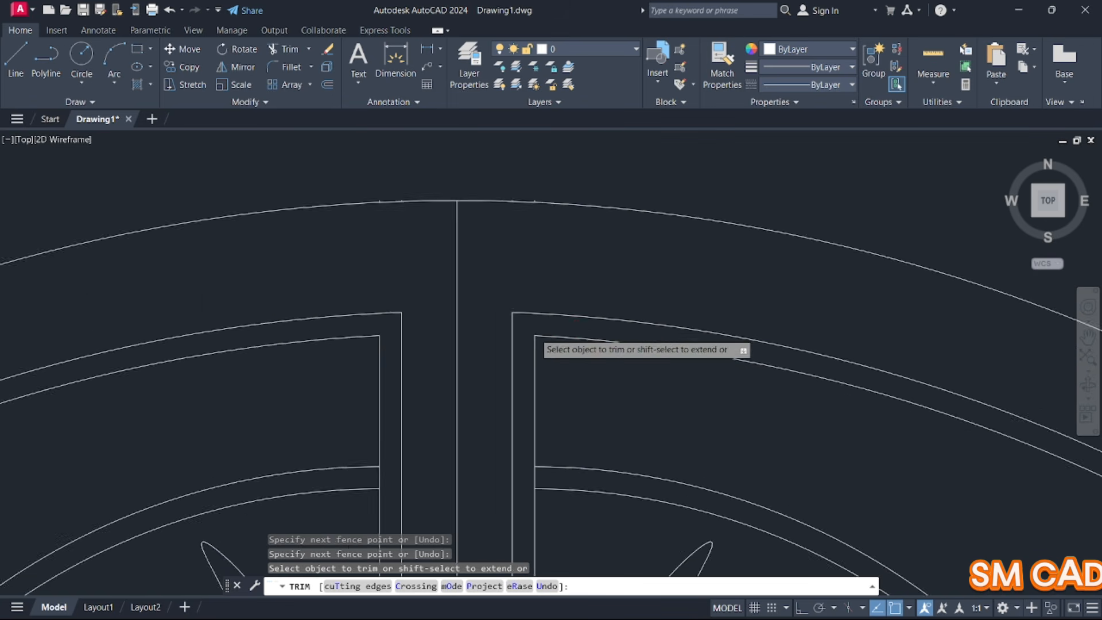
pyautogui.press('Return')
# Examine the finished door against the dimensioned reference and zoom to the drawing's extents
pyautogui.scroll(-4, 558, 338)
pyautogui.scroll(-4, 559, 338)
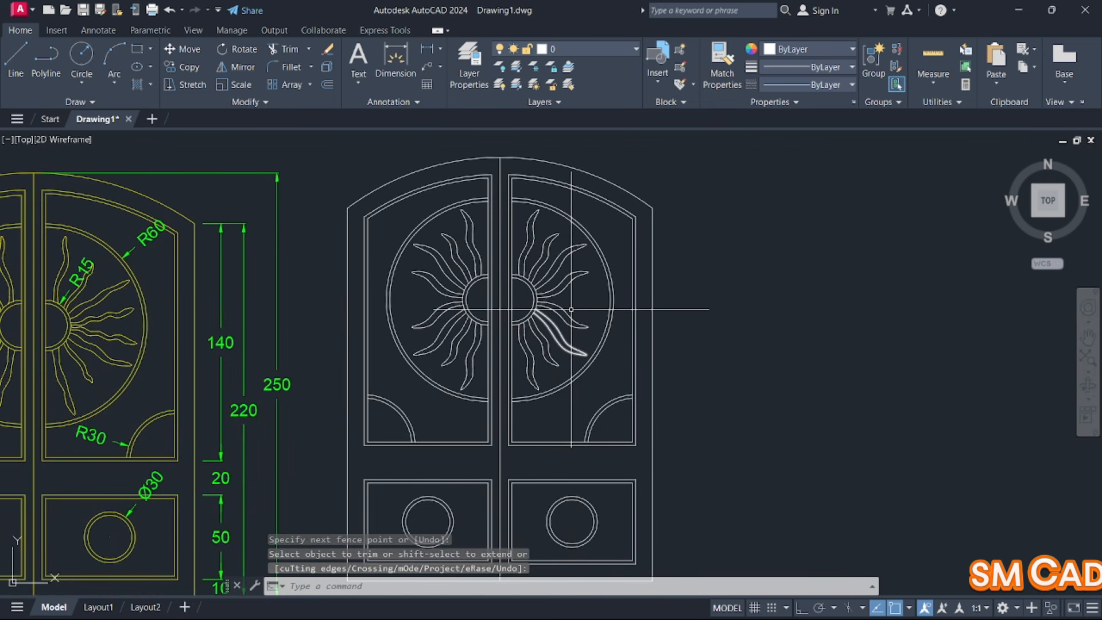
pyautogui.moveTo(572, 310); pyautogui.dragTo(601, 283, button='middle')
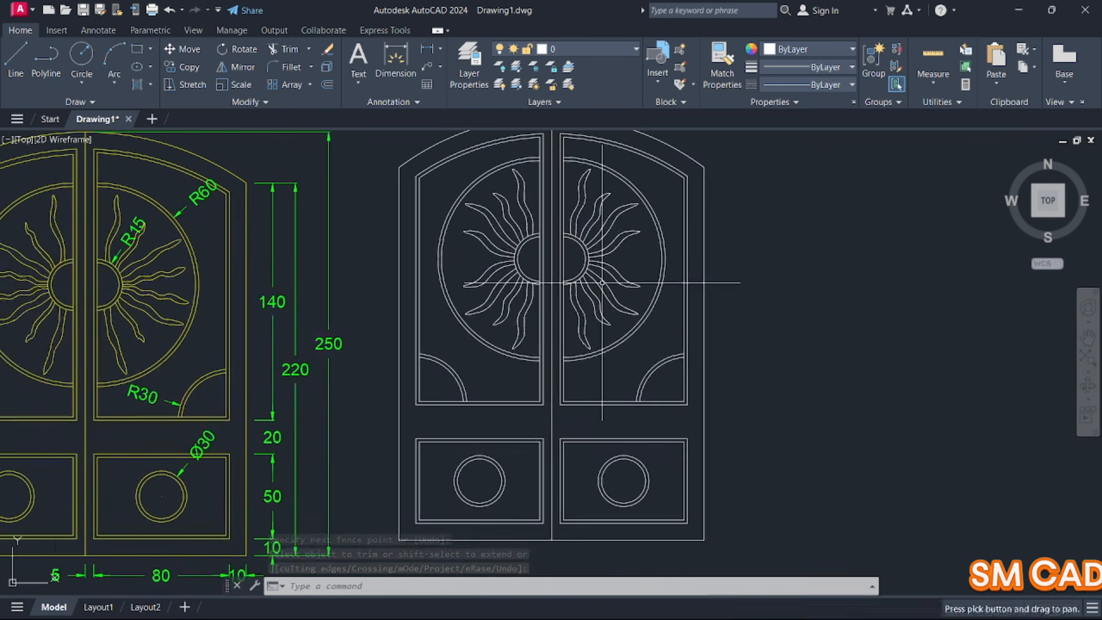
pyautogui.scroll(-2, 586, 302)
pyautogui.scroll(4, 526, 287)
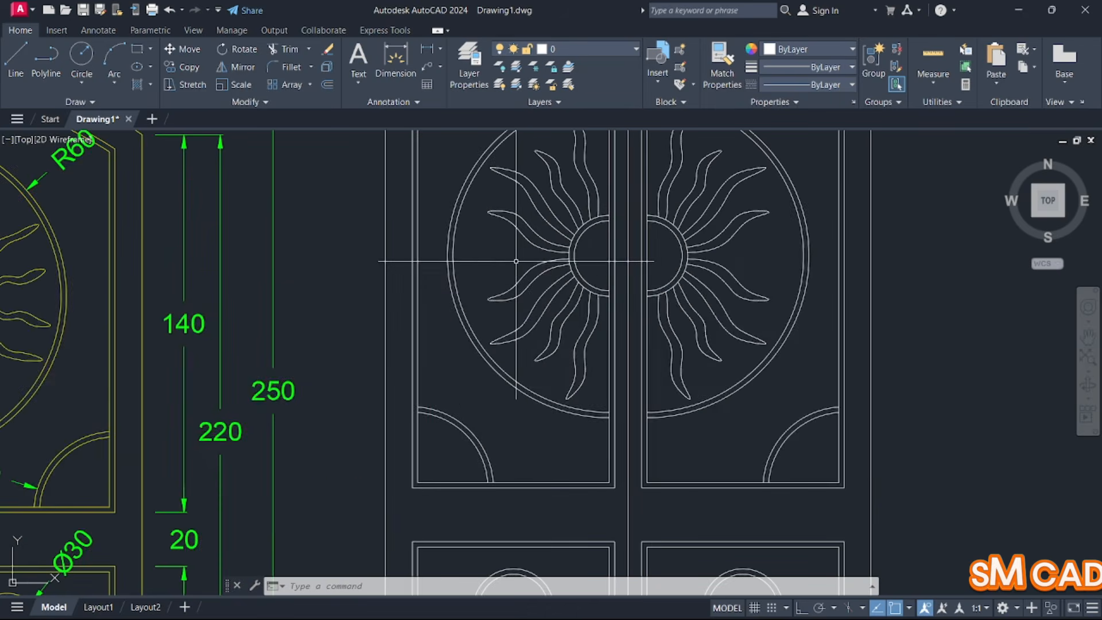
pyautogui.scroll(-4, 533, 272)
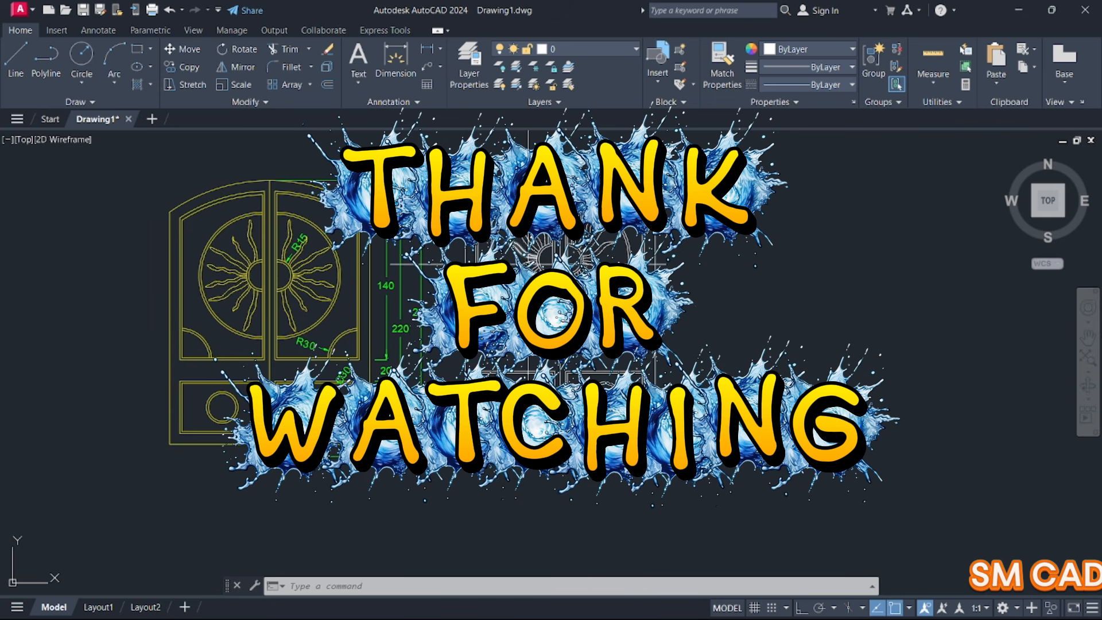
pyautogui.press('Escape')
pyautogui.press('Escape')
pyautogui.write('z')
pyautogui.press('Return')
pyautogui.write('e')
pyautogui.press('Return')
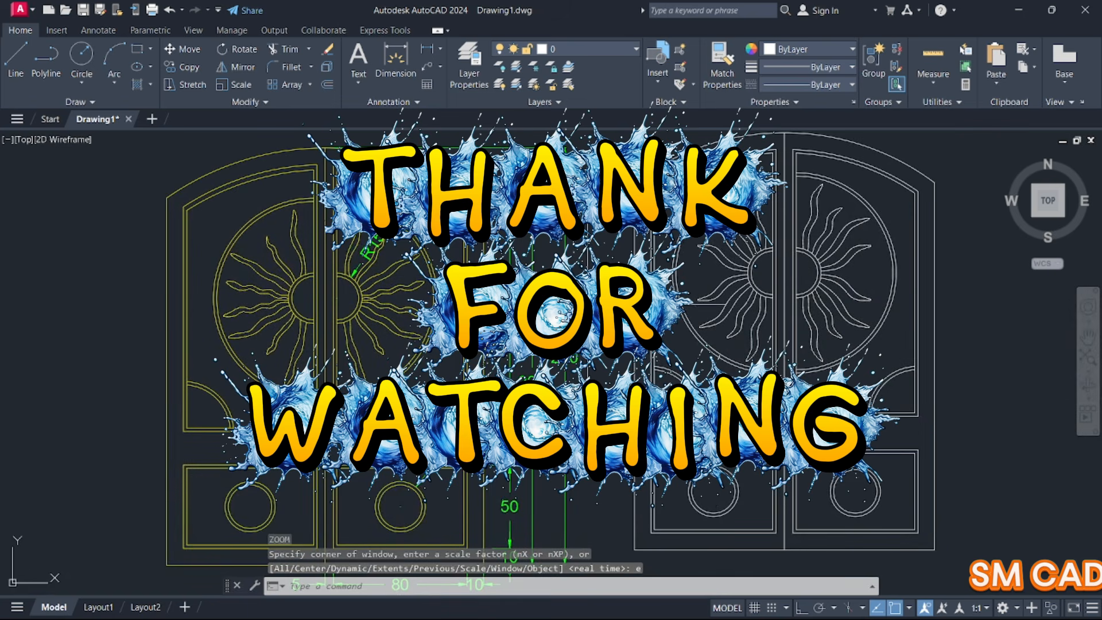
pyautogui.press('Escape')
pyautogui.press('Escape')
pyautogui.press('Escape')
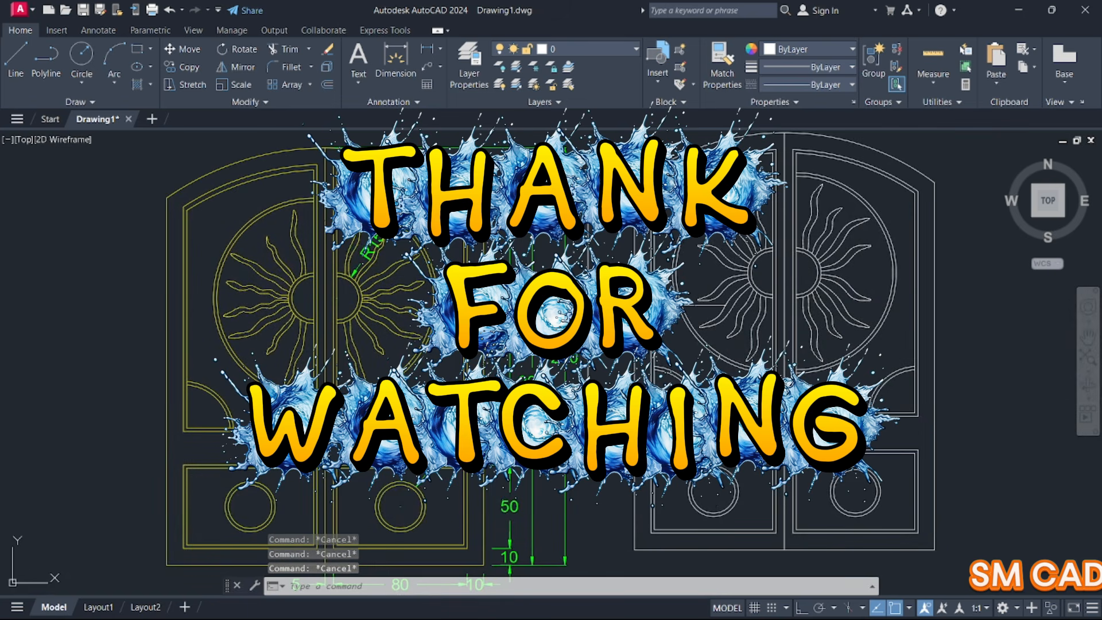